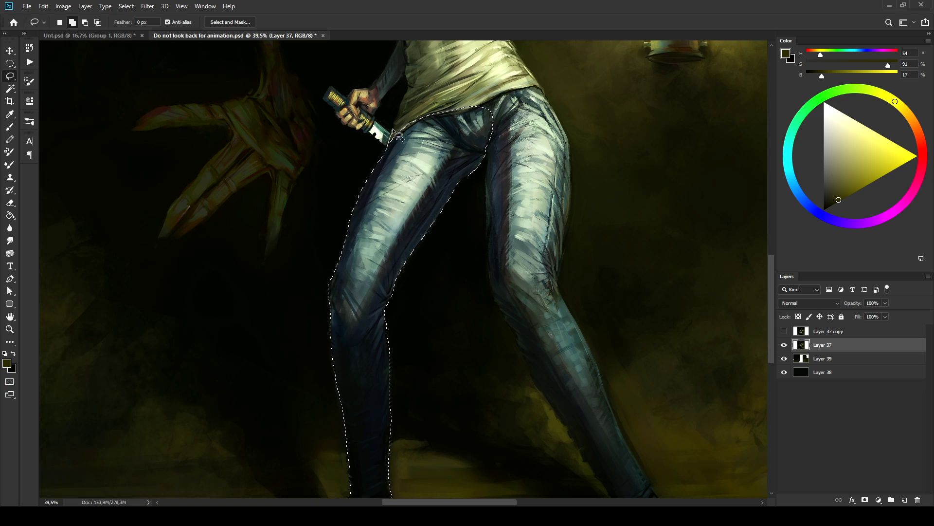
Extend the Lasso selection on Layer 37 from the first leg to the woman's other leg, shirt and upper body
drag(478, 53, 517, 119)
drag(517, 146, 404, 164)
drag(404, 136, 375, 168)
drag(451, 253, 434, 118)
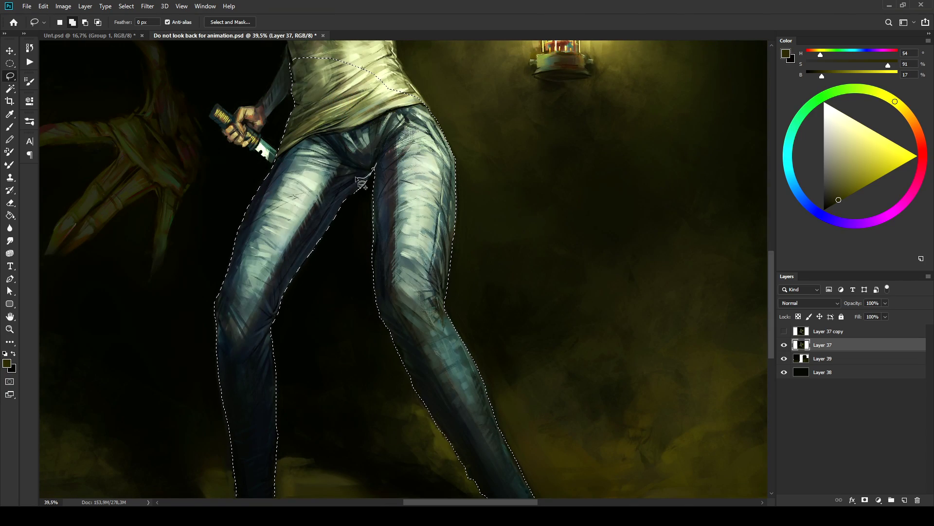
alt+drag(536, 489, 507, 439)
drag(501, 205, 564, 401)
shift+drag(429, 97, 609, 130)
shift+drag(618, 134, 606, 188)
mouse_move(634, 131)
shift+mouse_down()
mouse_move(639, 170)
mouse_move(474, 127)
shift+mouse_up()
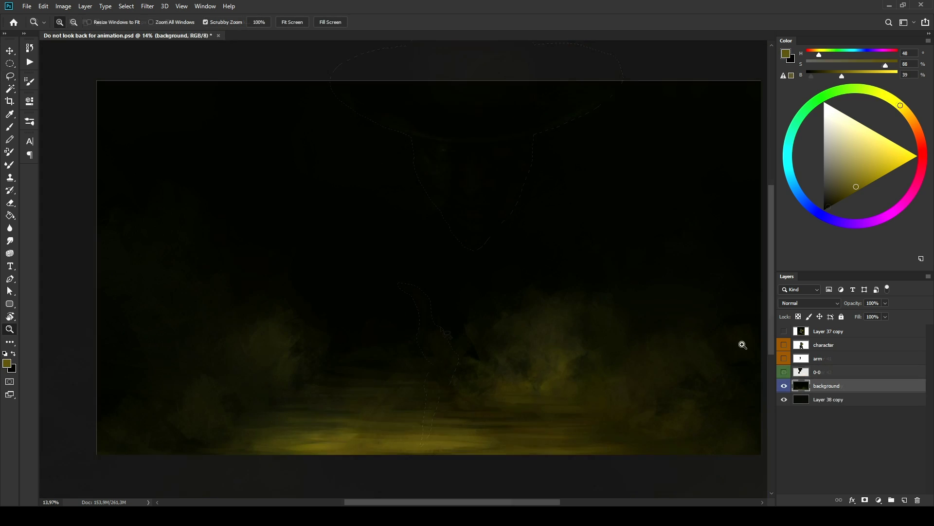
Review the separated artwork by showing the character, arm and 0-0 layers and toggling the background layer's visibility
click(784, 373)
click(784, 344)
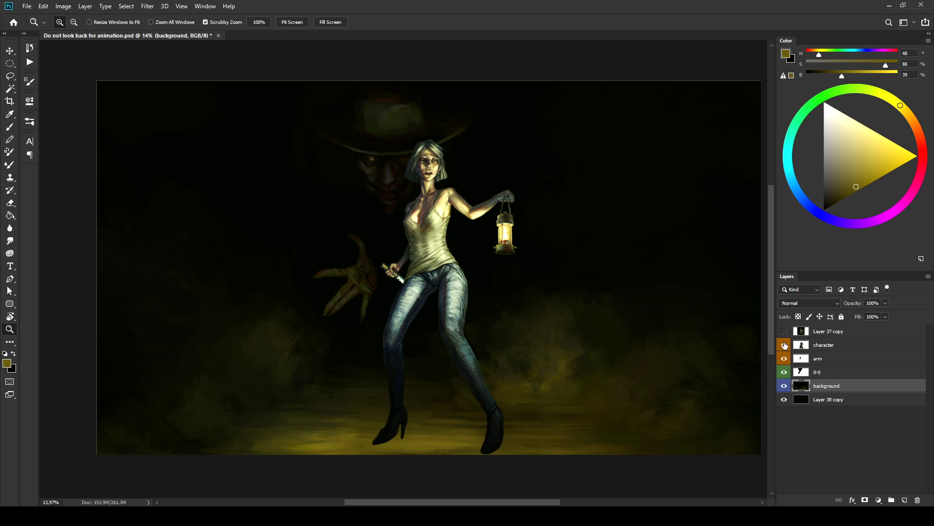
click(827, 359)
click(827, 347)
click(784, 385)
click(784, 386)
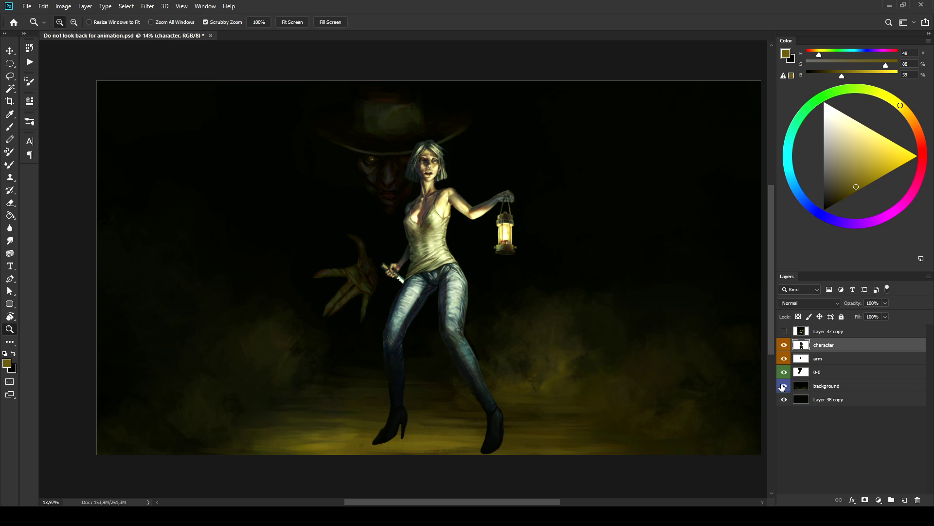
Save the background layer as a PNG file named background
key(ctrl+shift+s)
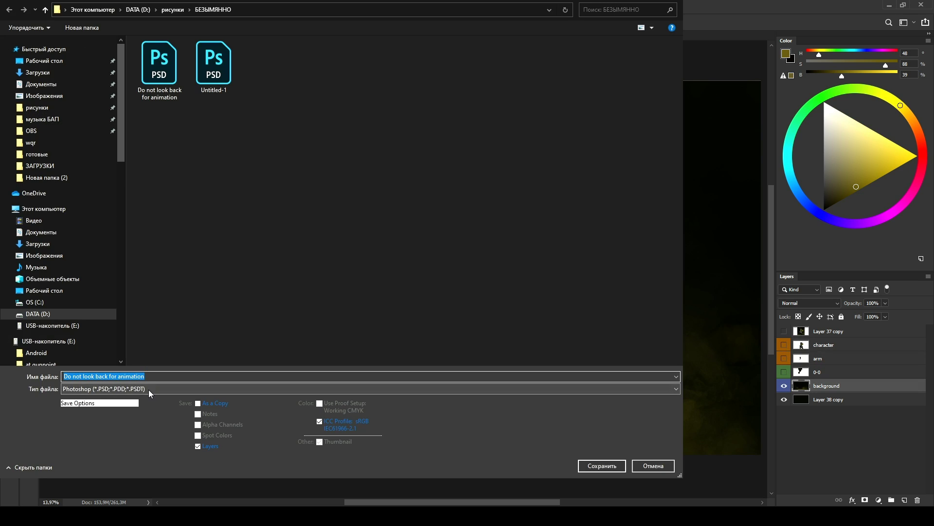
click(148, 389)
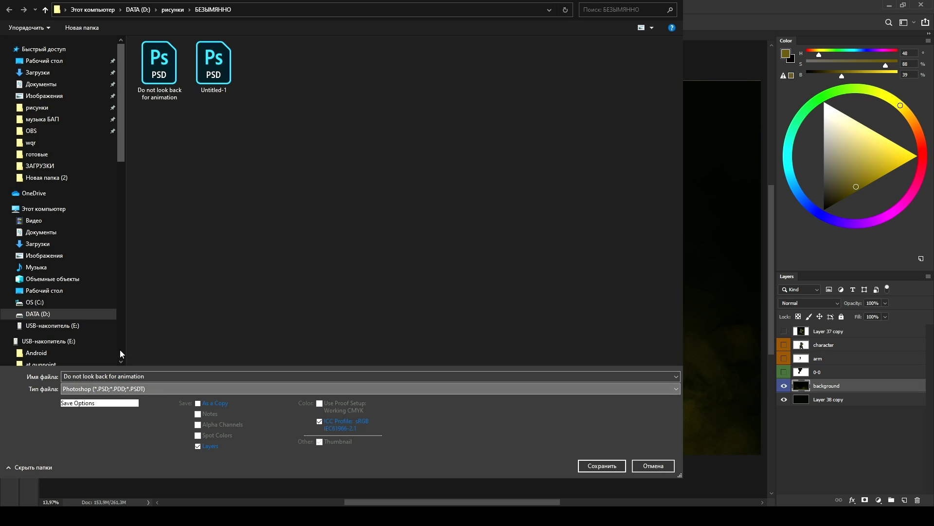
click(120, 349)
text(background)
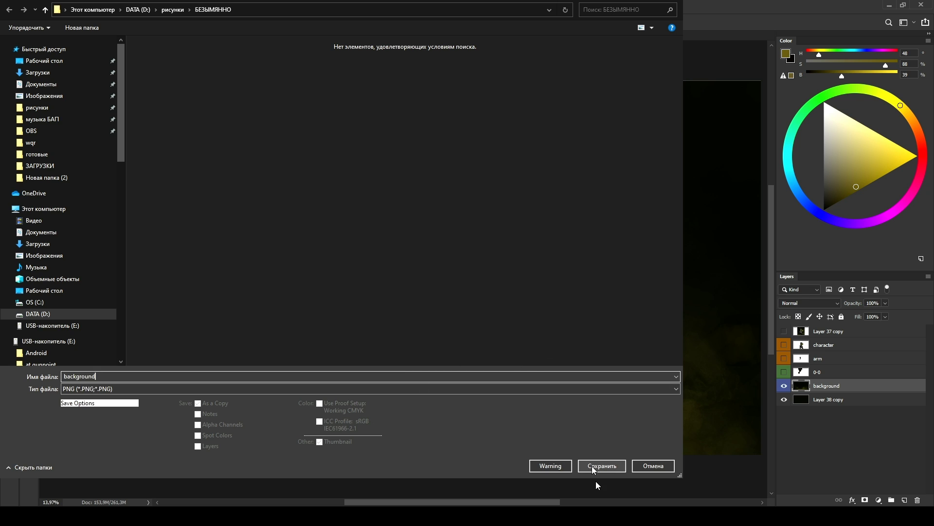
click(602, 465)
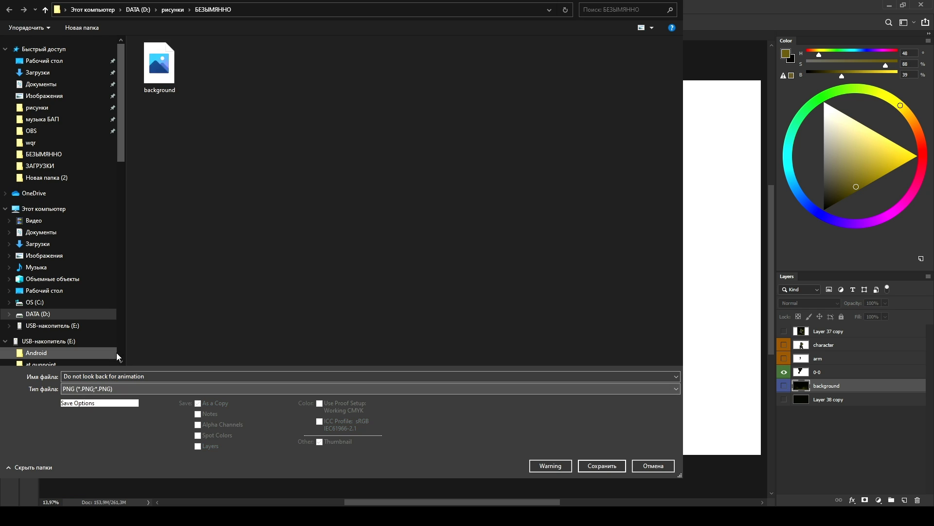
Save the 0-0 layer as a PNG file named 0-0, then hide it and show the arm layer
click(446, 375)
text(0-0)
click(601, 466)
click(784, 372)
click(784, 358)
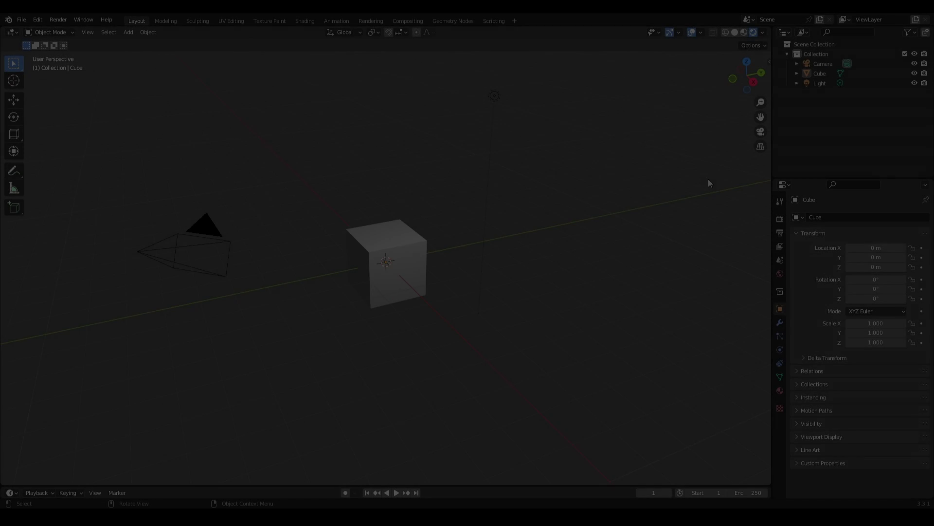
In Blender, delete the default cube and import arm.png, background.png, character.png and dude.png as image planes
right_click(385, 284)
click(378, 445)
click(128, 32)
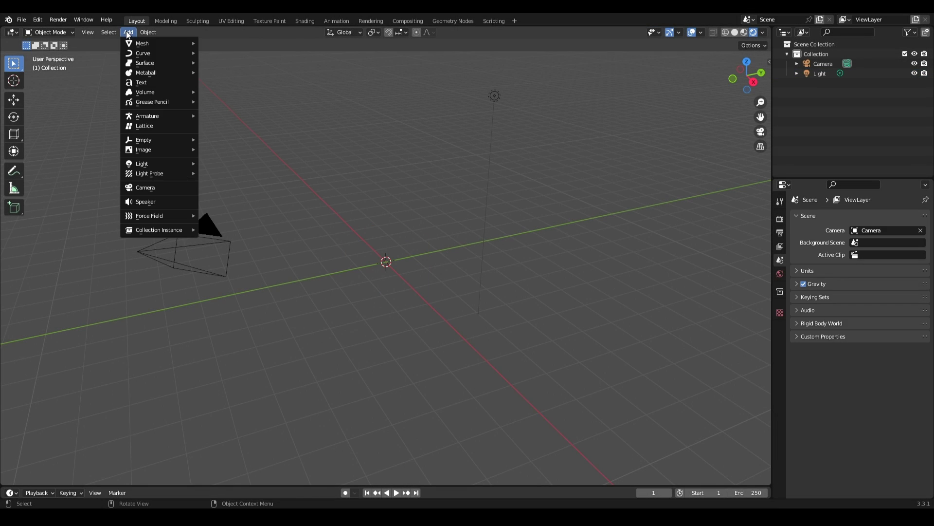
mouse_move(143, 150)
click(232, 169)
scroll(241, 340, down, 2)
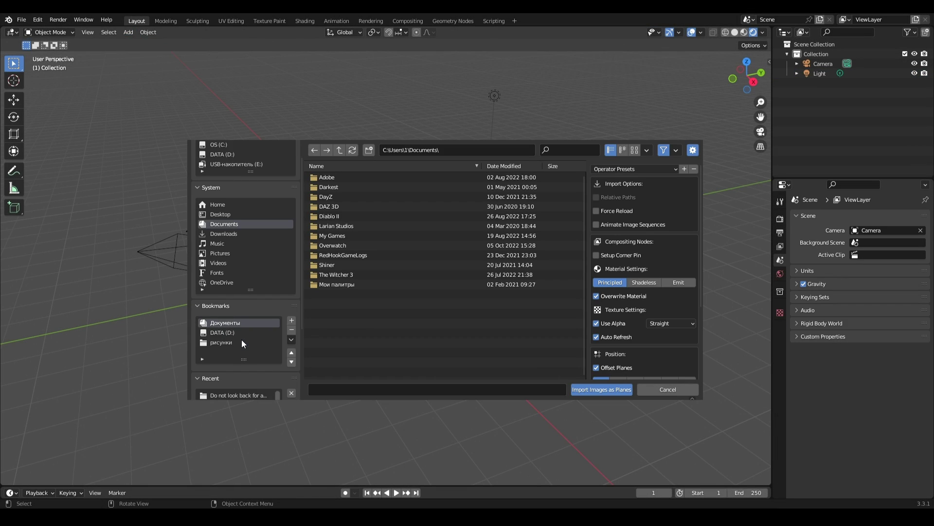
drag(335, 228, 332, 176)
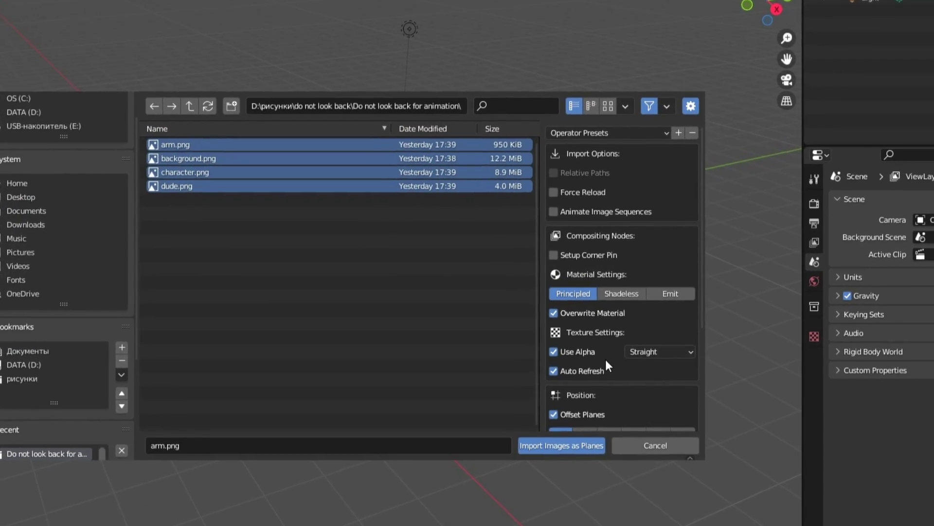
click(569, 445)
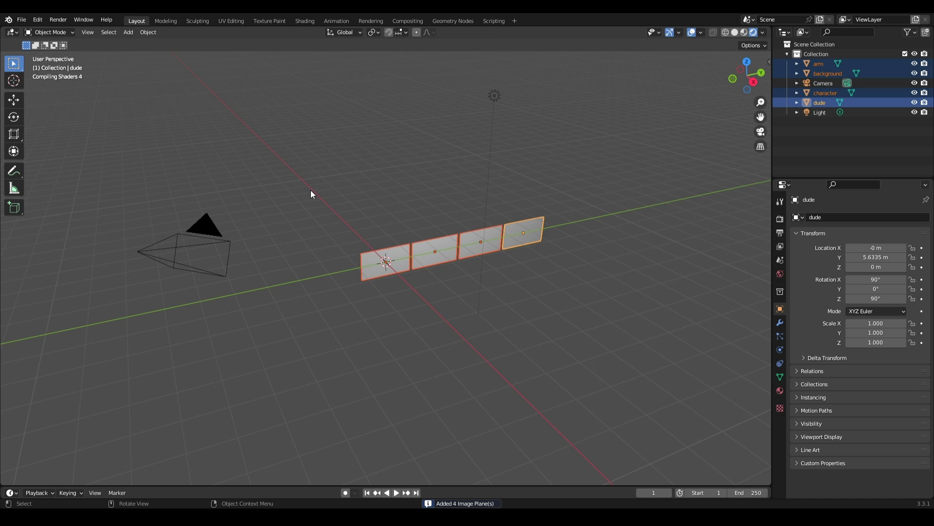
Enlarge the four selected image planes and apply their transforms
key(s)
click(167, 156)
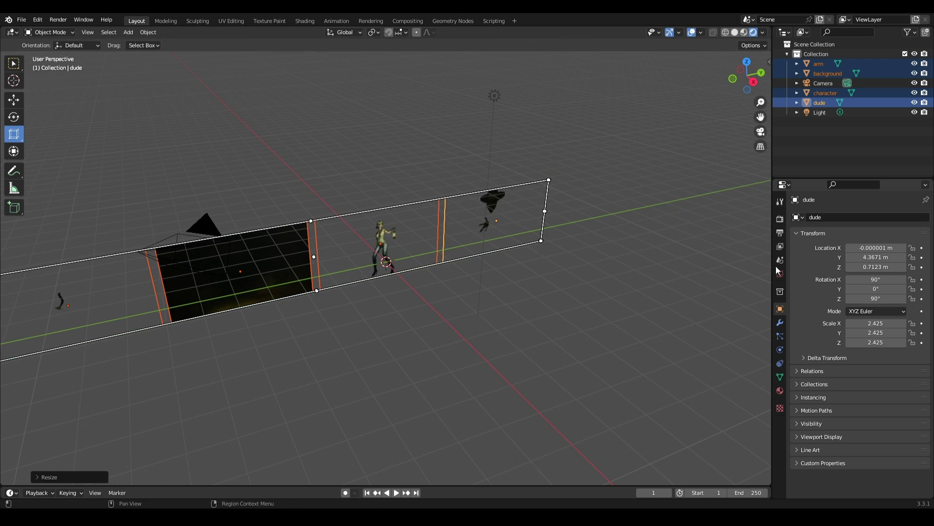
key(s)
click(191, 84)
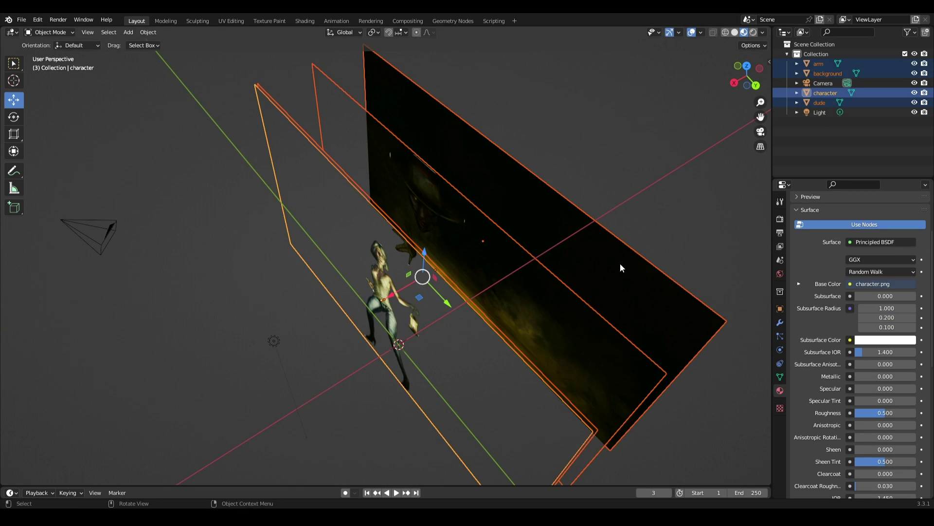
key(ctrl+a)
click(616, 274)
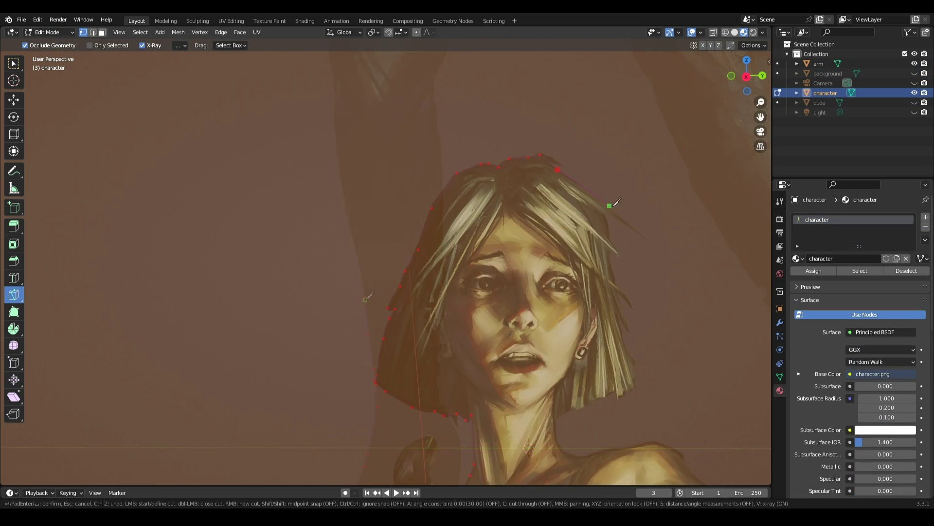
Cut the character plane along the woman's outline with the Knife and remove the plane's outer corners
click(627, 220)
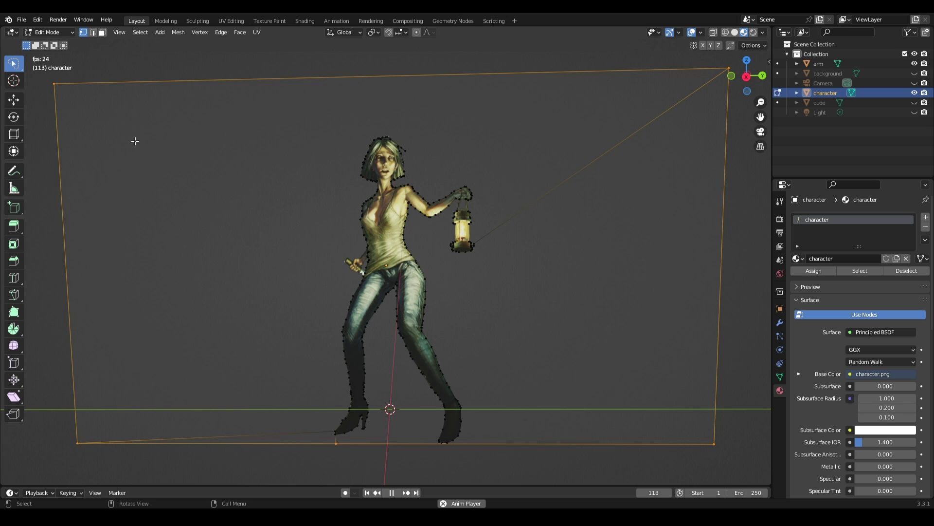
right_click(56, 87)
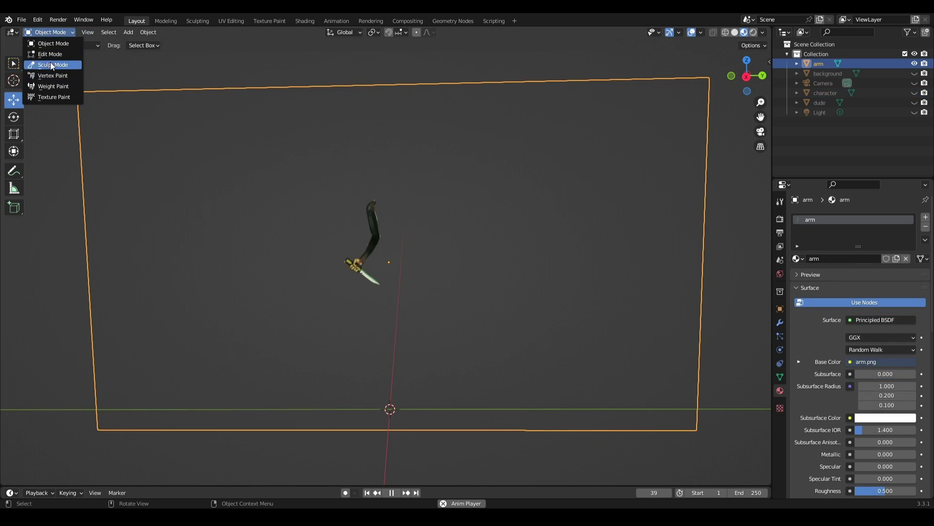
Cut the arm plane along the contour of the arm and dagger with the Knife
click(43, 51)
key(k)
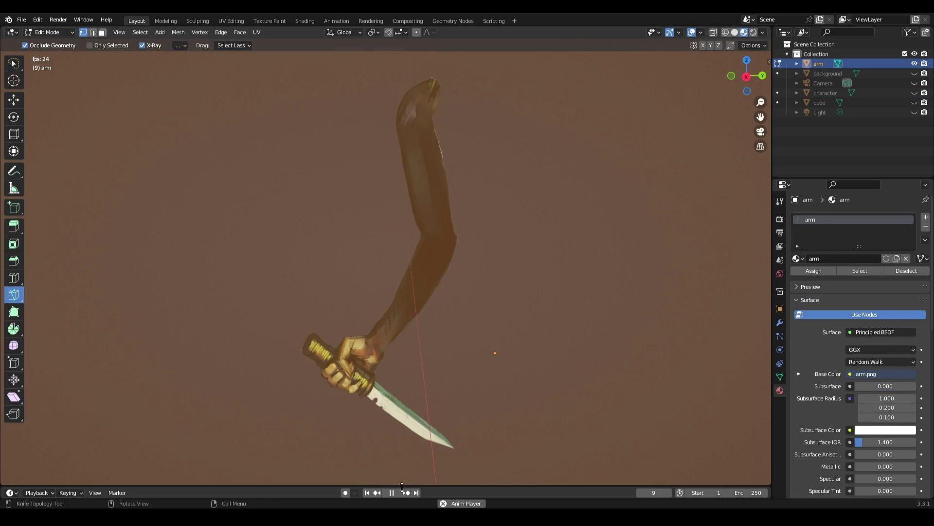
click(469, 456)
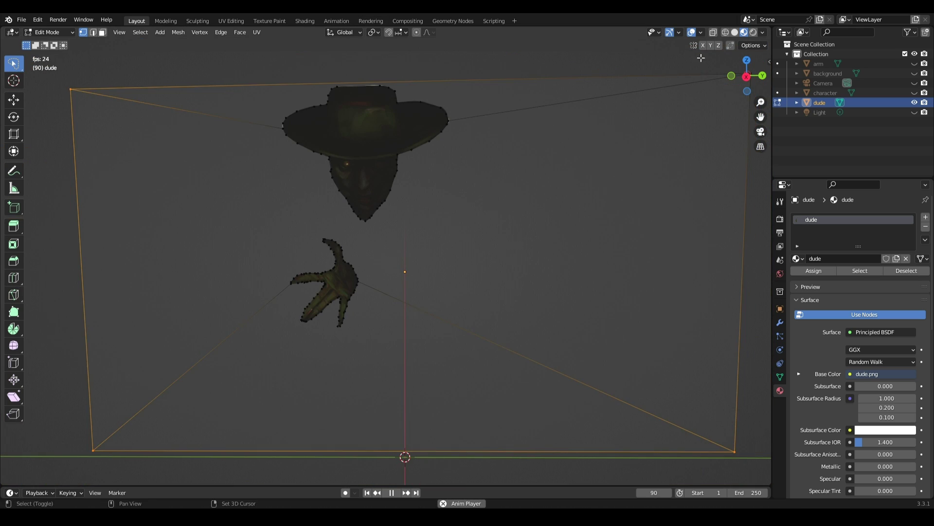
Remove the outer corners of the dude plane and set its material's blend mode to Alpha Clip
right_click(653, 259)
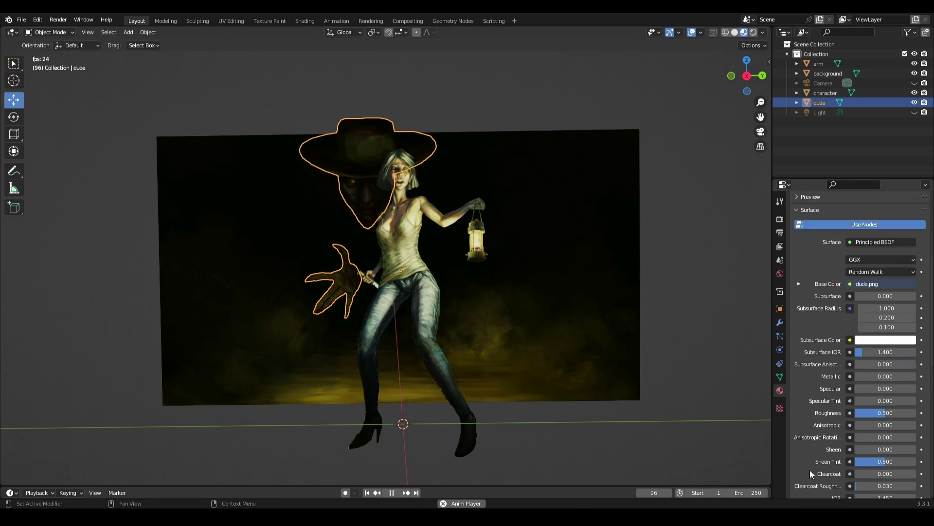
scroll(810, 470, down, 10)
click(888, 378)
click(875, 398)
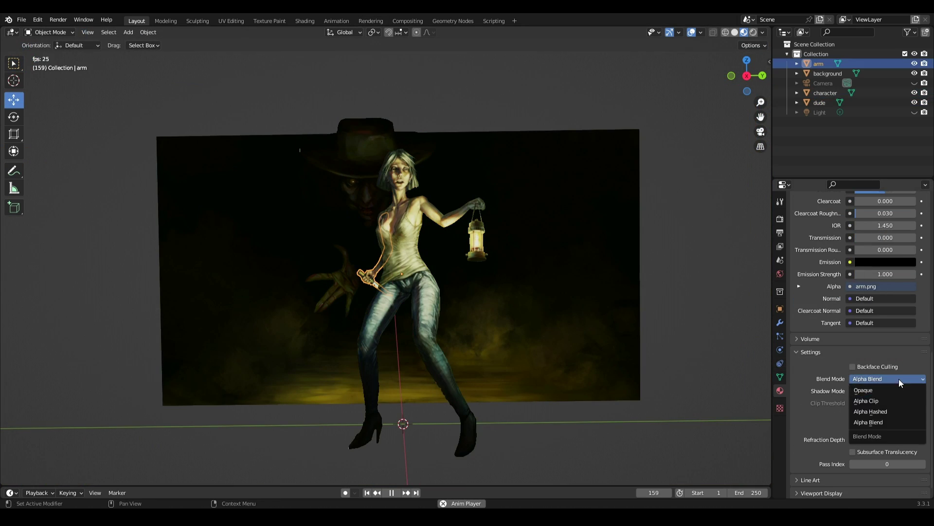
Add inner topology to the character mesh with Knife cuts across the jeans, face and hair
click(374, 165)
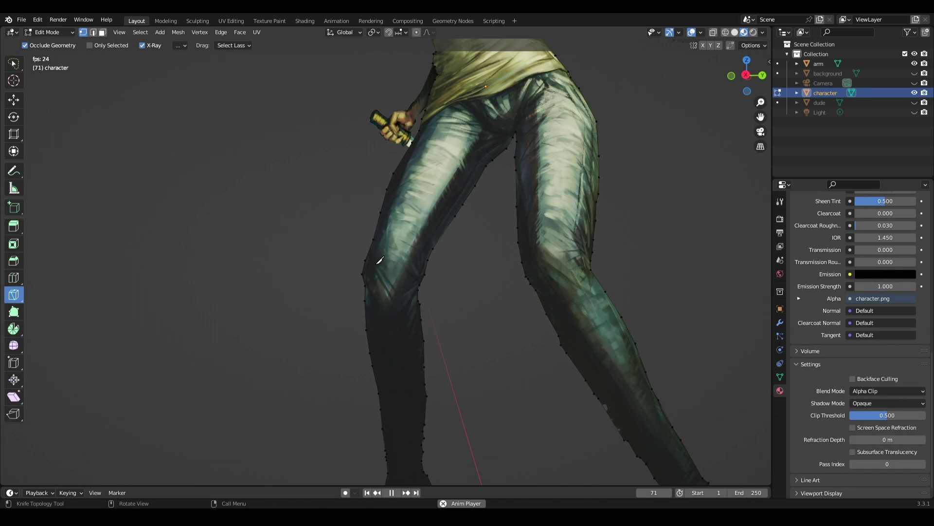
key(k)
click(387, 222)
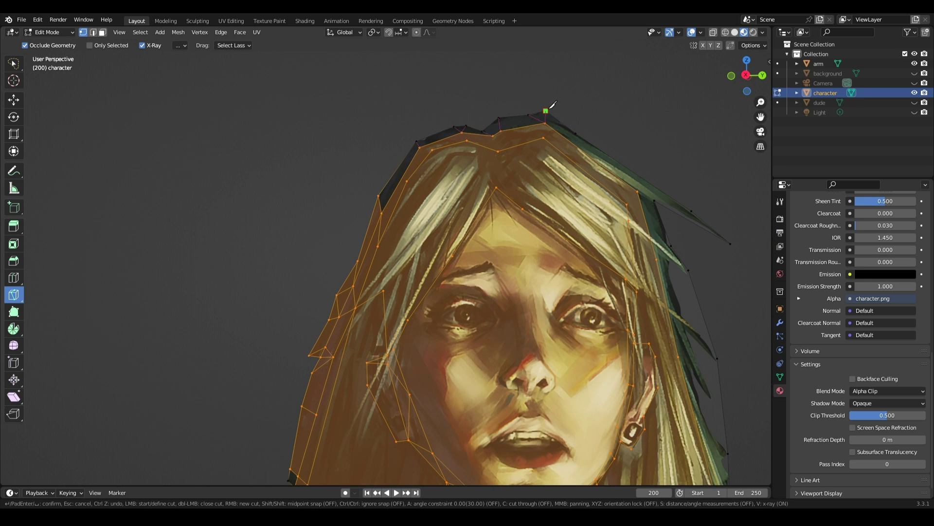
key(Return)
click(407, 181)
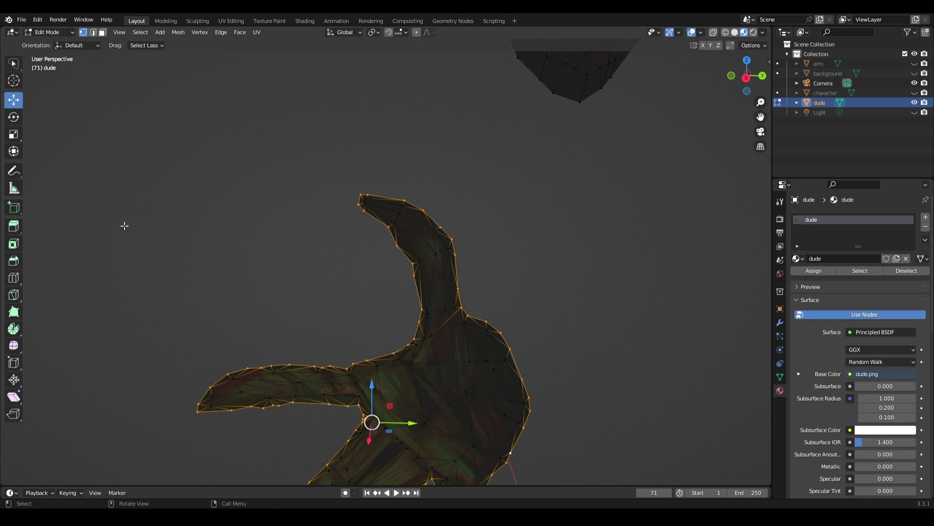
Add Knife cuts across the palm and fingers of the dude's hand
key(k)
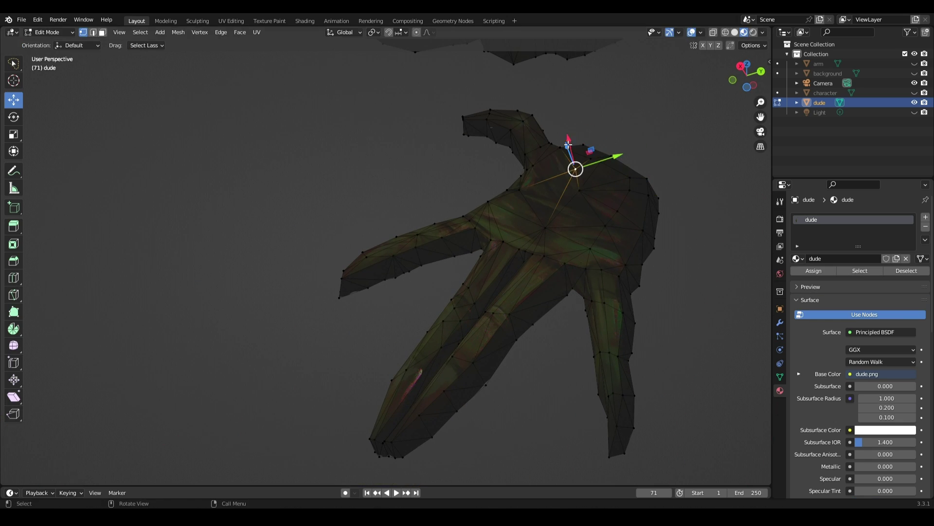
key(k)
click(574, 166)
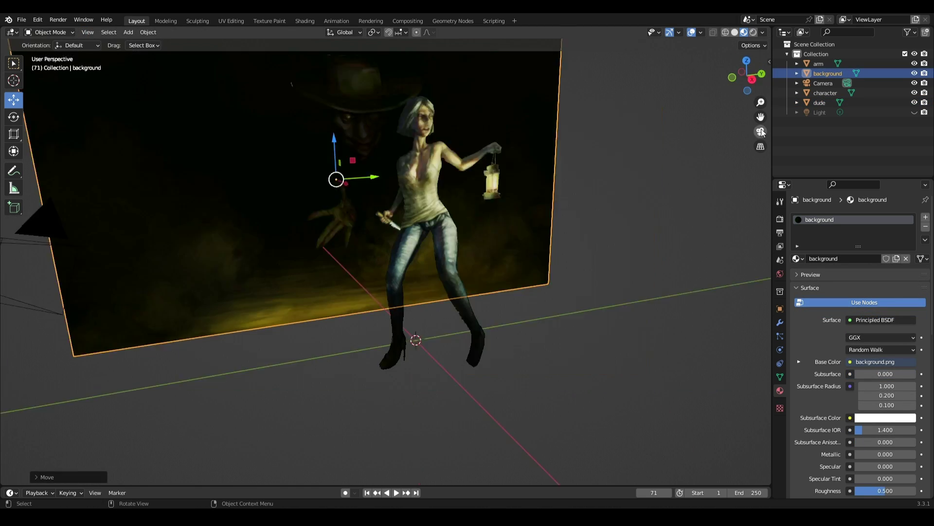
Look through the camera, lock the camera to the view and set its focal length to 44 mm
click(761, 132)
key(n)
click(765, 104)
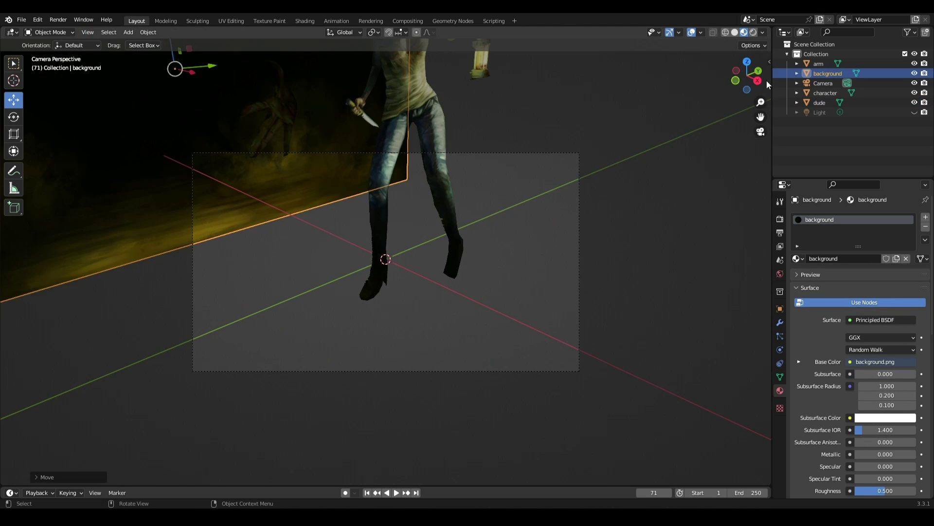
click(712, 181)
drag(880, 263, 842, 264)
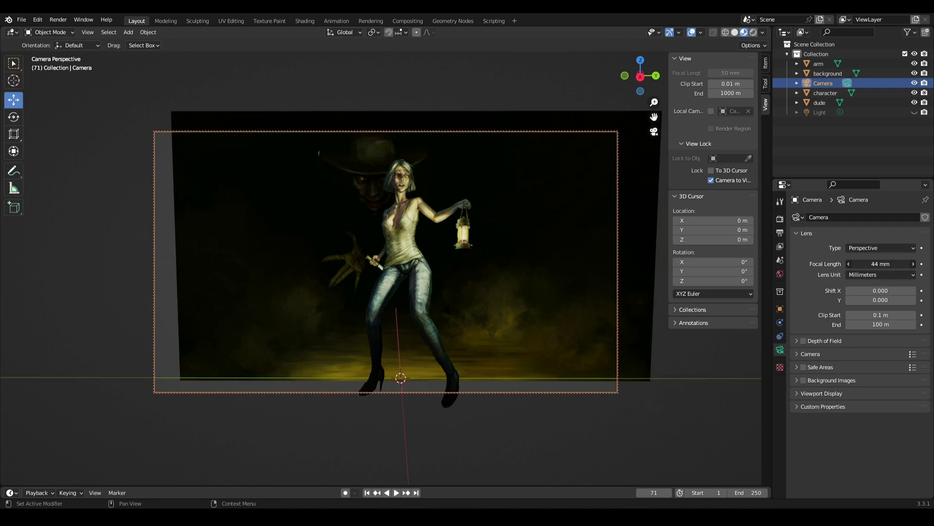
Scale up the background plane so it extends further past the camera frame on all sides
scroll(429, 220, up, 2)
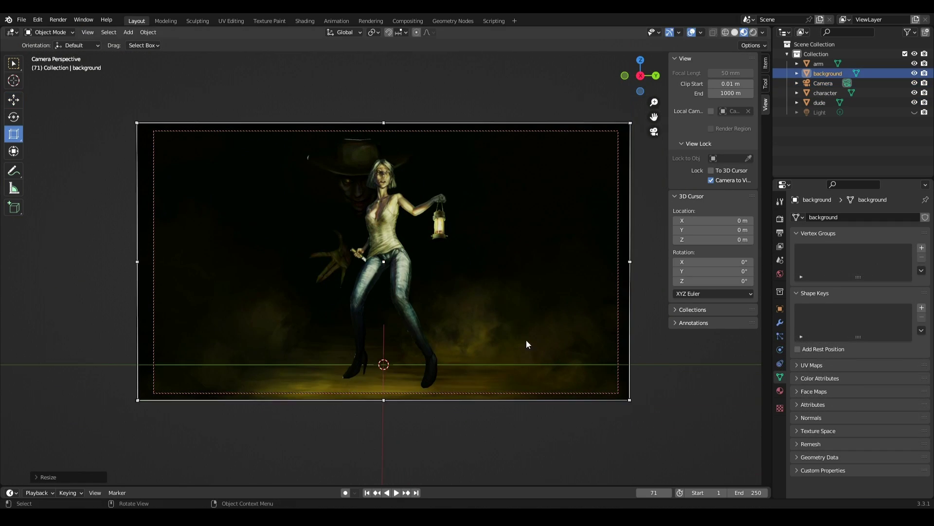
drag(628, 399, 636, 404)
drag(137, 123, 127, 117)
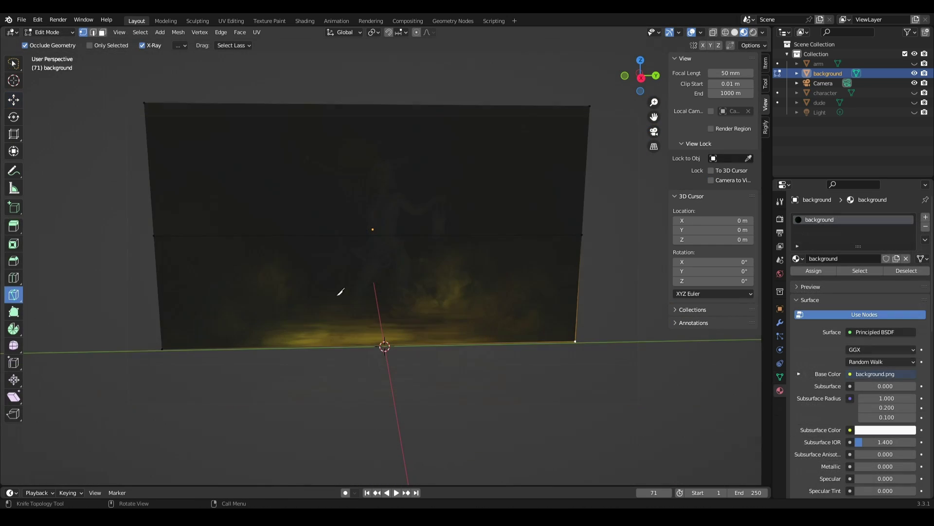
Cut the ground and smoke areas into the lower background plane with the Knife and pull the ground vertices forward
click(309, 235)
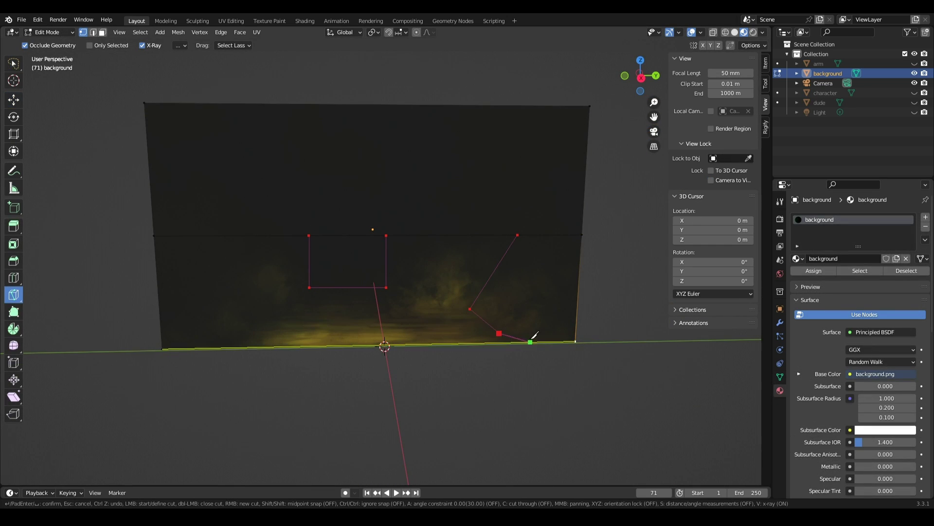
middle_drag(191, 340, 492, 341)
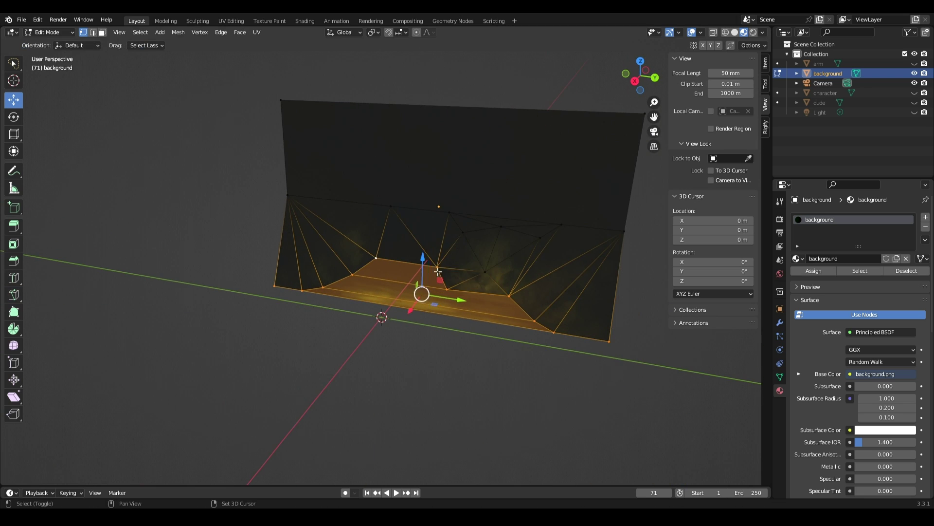
drag(282, 362, 312, 363)
middle_drag(555, 317, 341, 312)
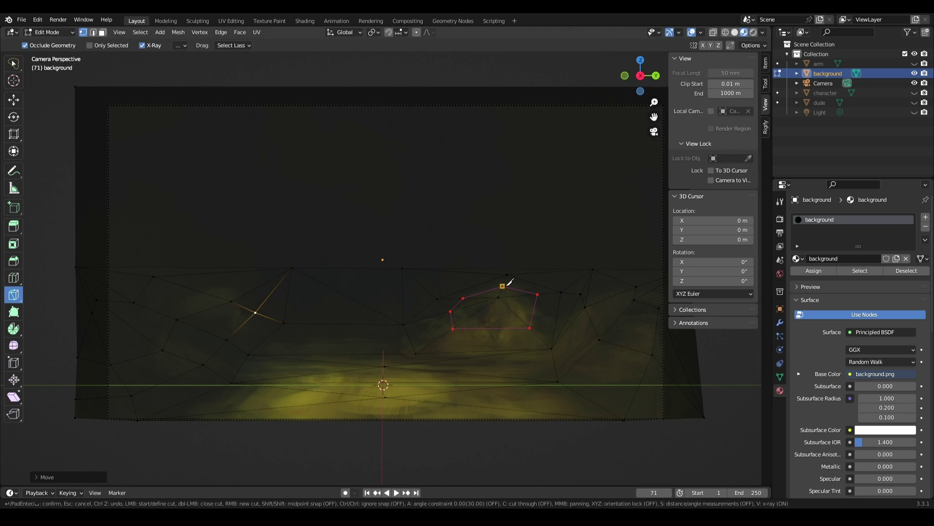
key(Return)
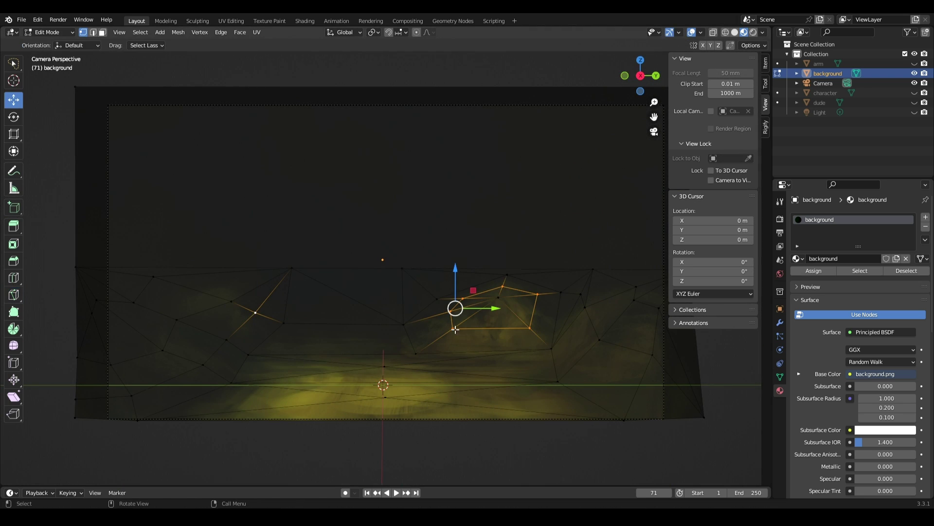
Adjust the smoke and ground vertices of the background mesh and check its shape against the character and dude layers
middle_drag(572, 336, 440, 312)
drag(440, 276, 440, 273)
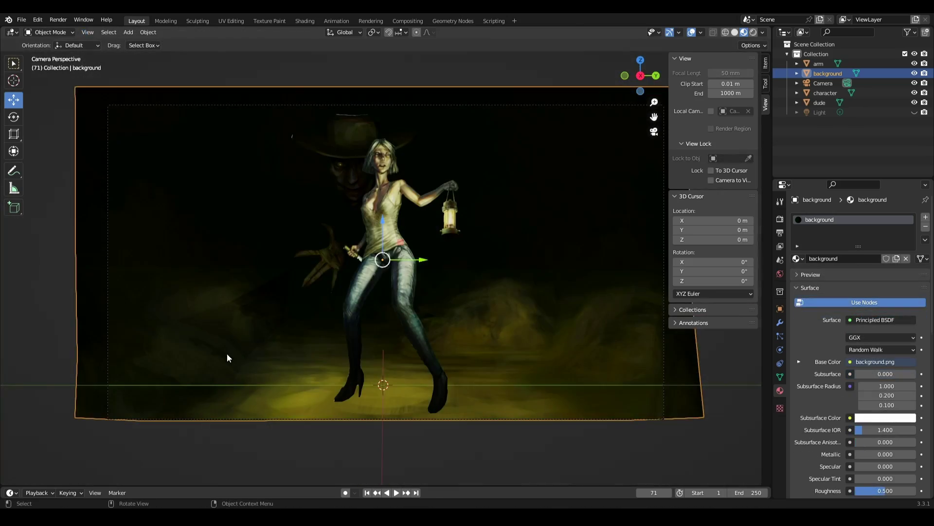
key(Tab)
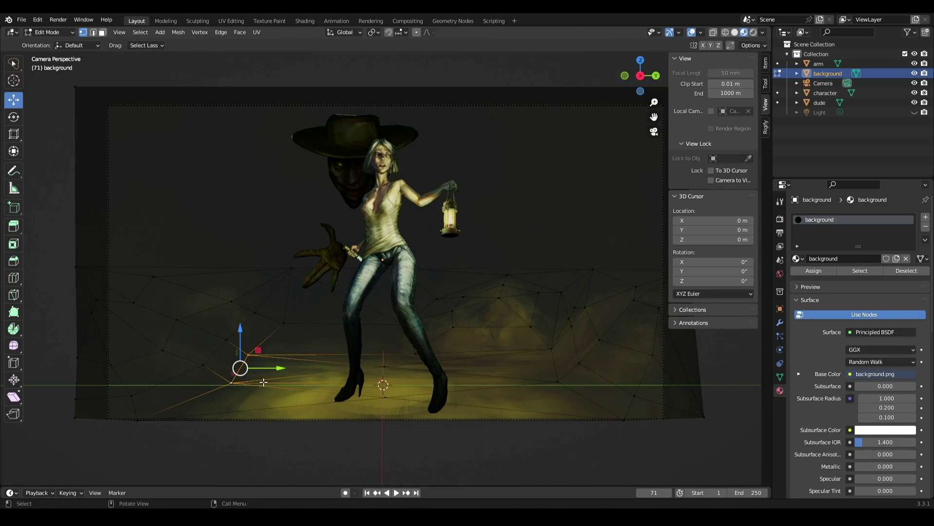
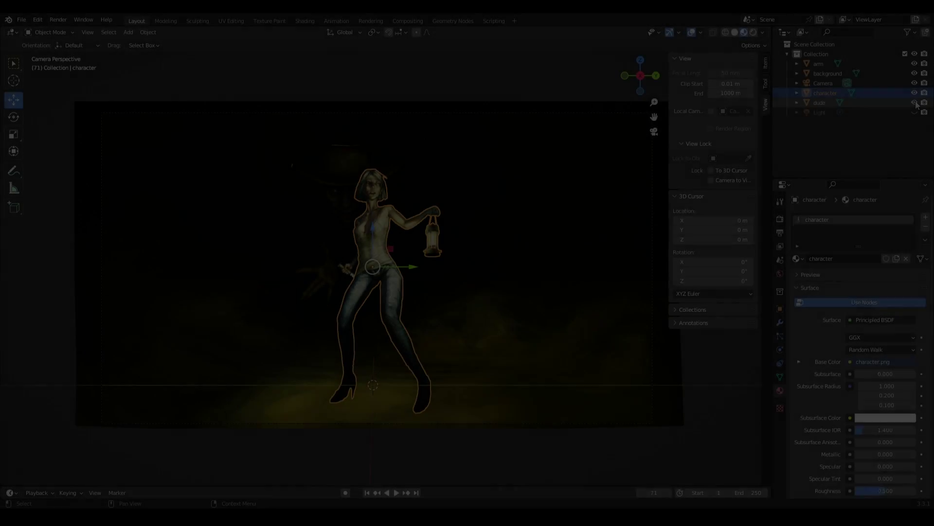
With the background and dude hidden, add a single-bone armature to the character scene
scroll(365, 289, up, 4)
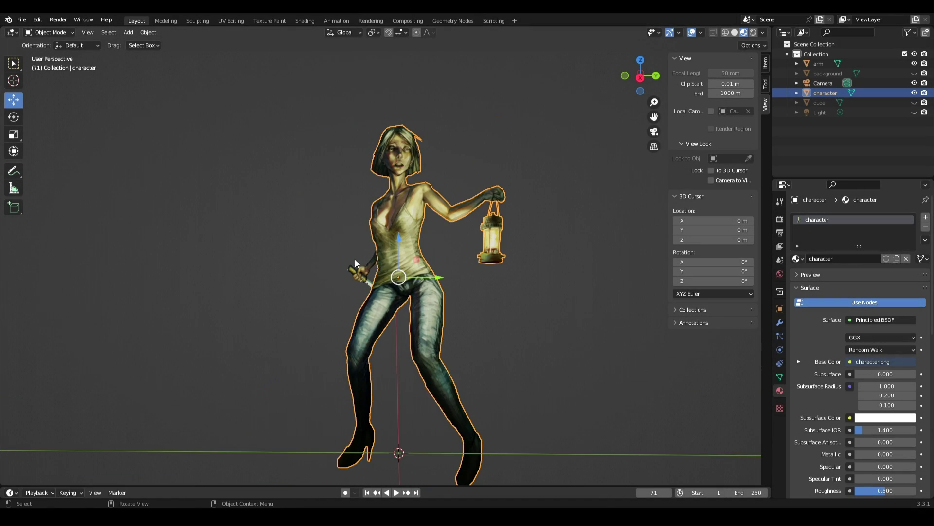
click(128, 32)
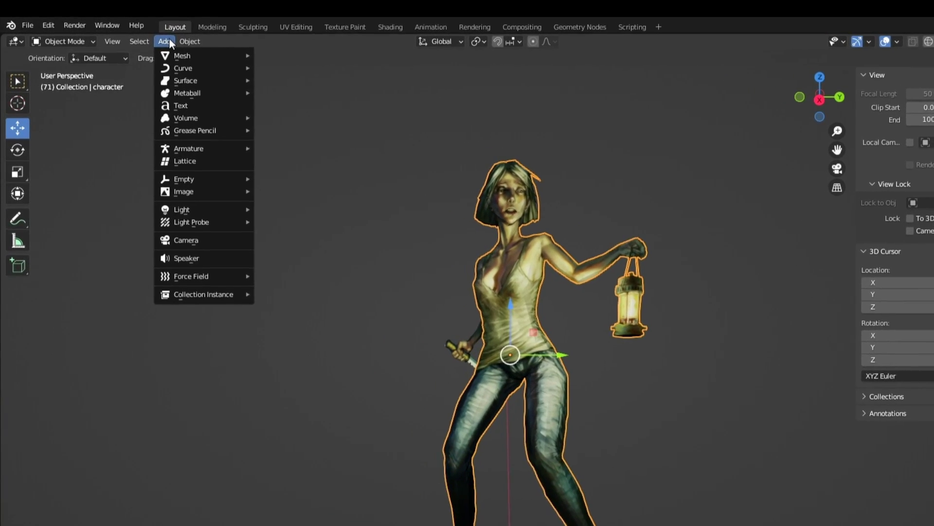
mouse_move(185, 151)
mouse_move(286, 168)
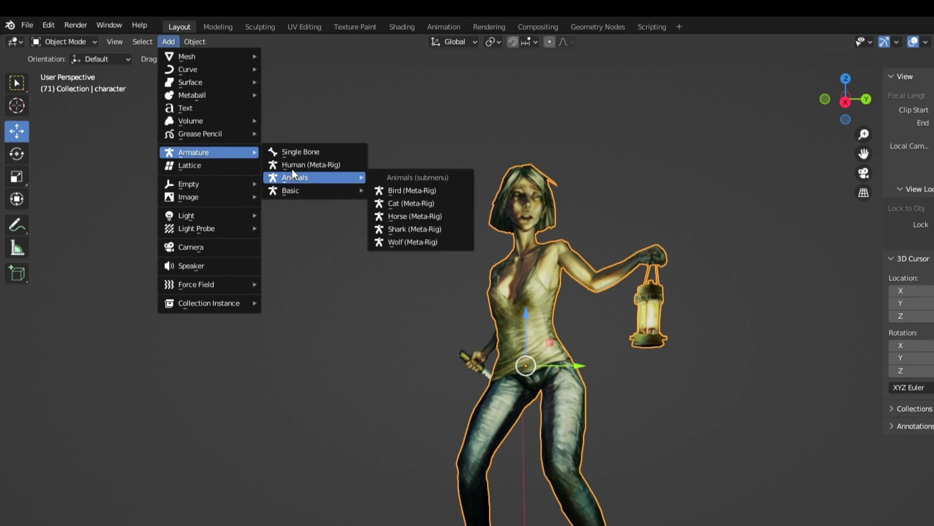
click(302, 152)
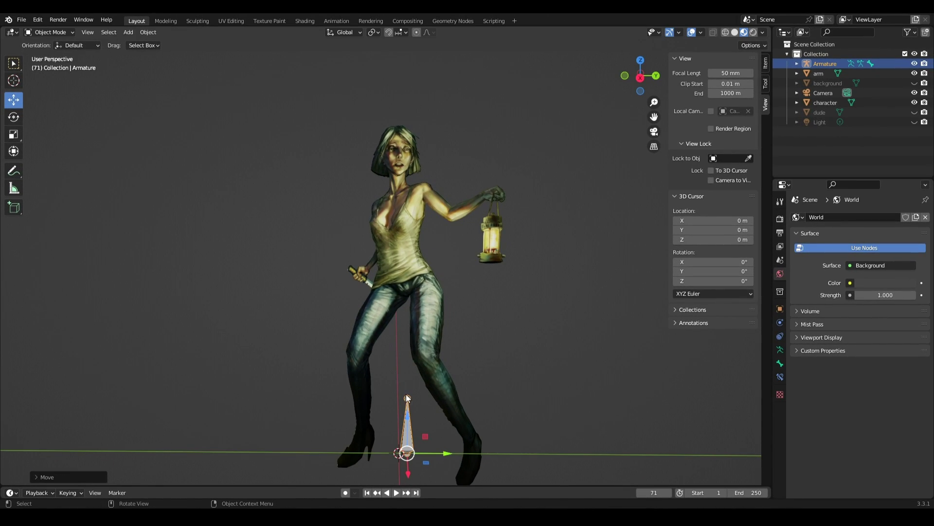
Move the bone up to the character's pelvis and scale it down to about 0.3
key(s)
click(415, 385)
drag(409, 416, 417, 239)
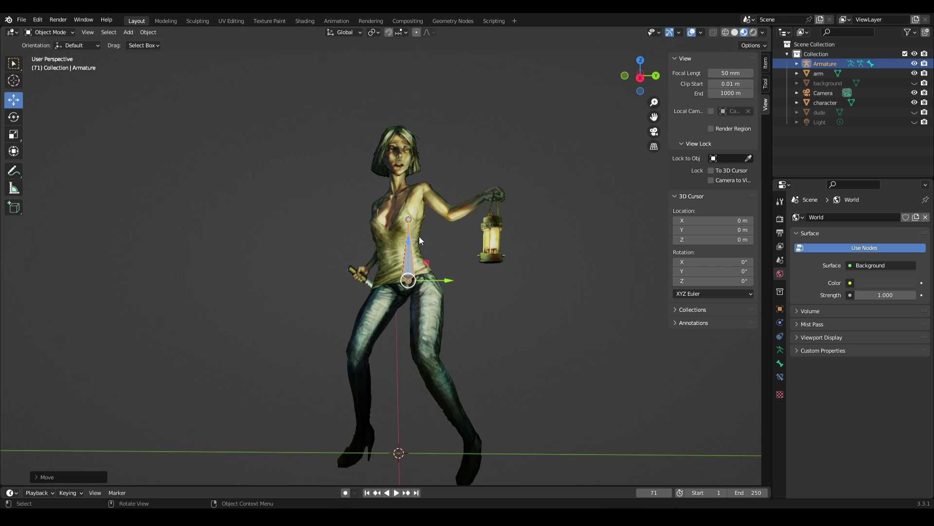
scroll(417, 239, up, 4)
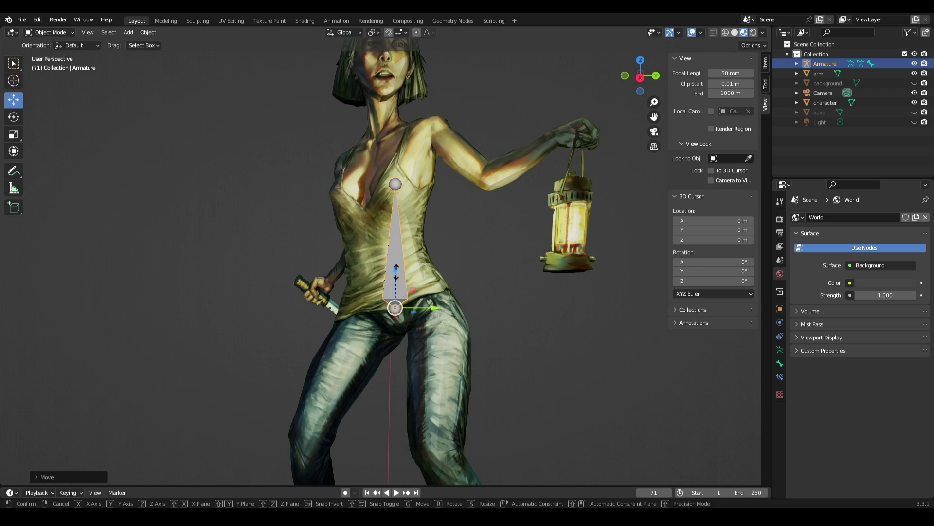
key(s)
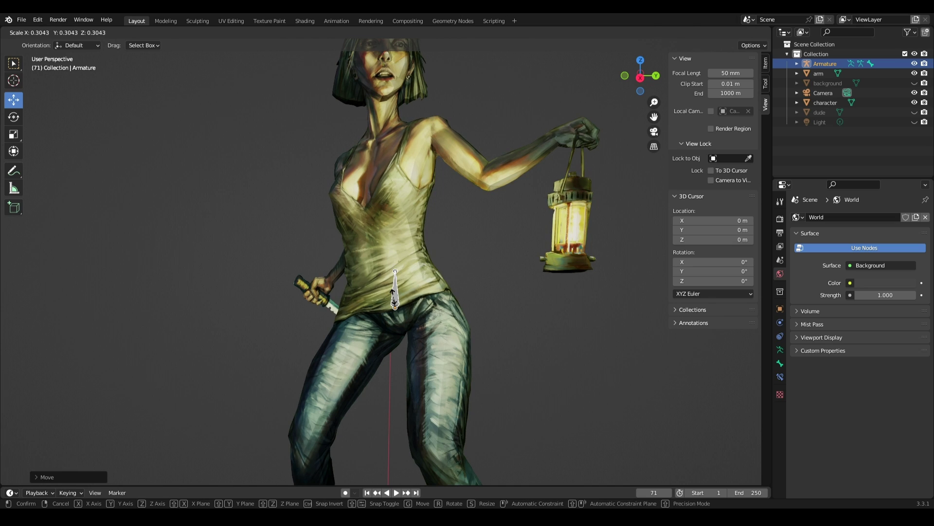
click(393, 297)
key(alt+a)
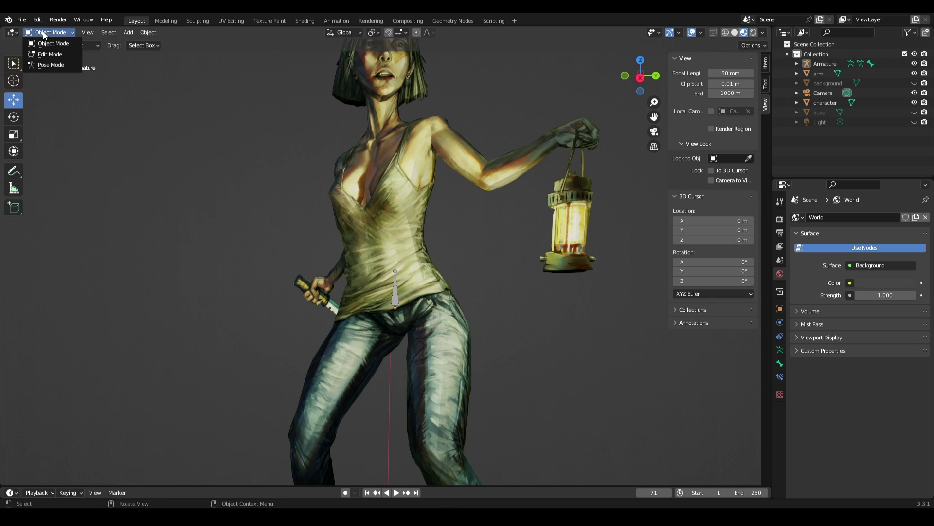
Put the armature in Edit Mode and display its bone names and its bones in front of the mesh
click(51, 54)
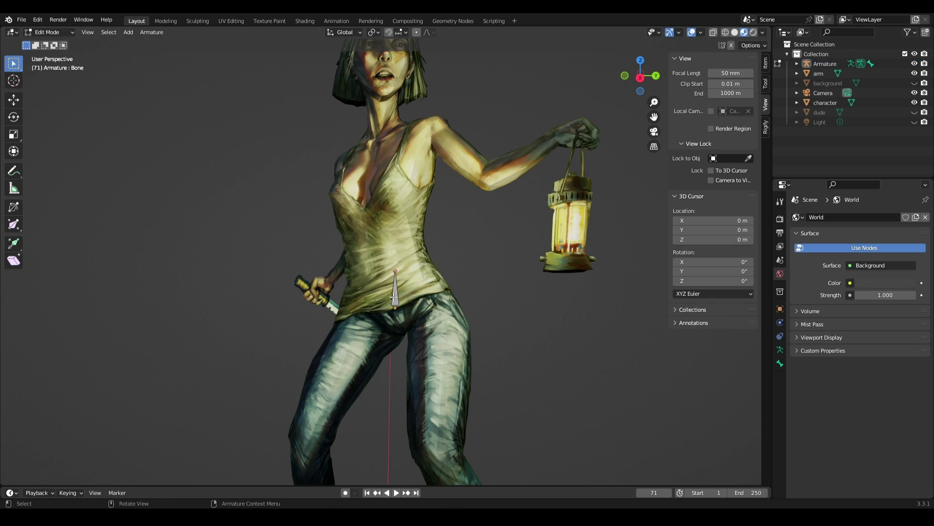
click(780, 350)
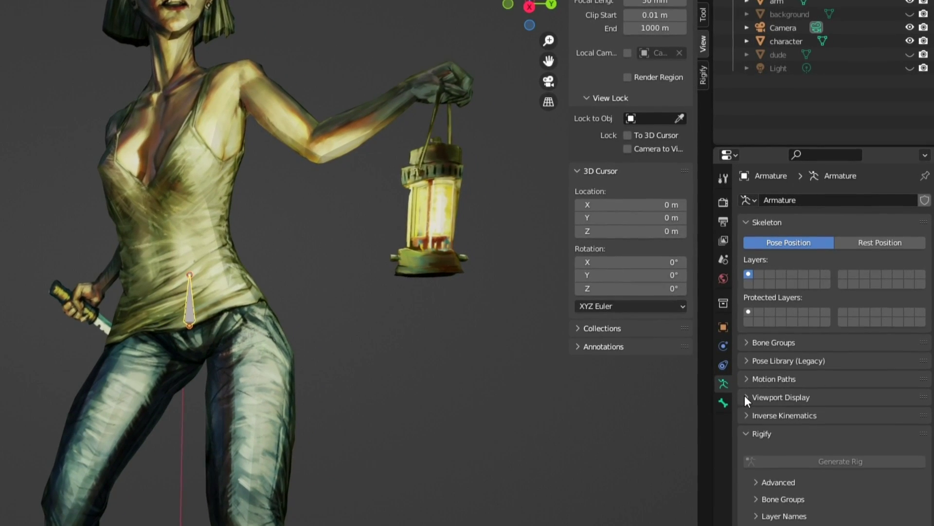
click(772, 377)
click(819, 431)
click(818, 471)
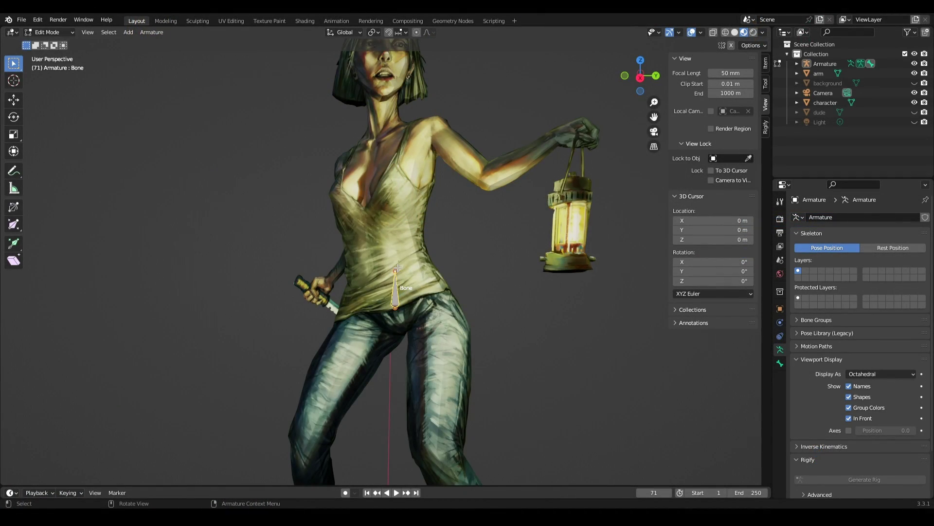
Tilt the pelvis bone's tip to follow the body and extrude two spine bones up to the base of the neck
drag(436, 272, 400, 275)
key(e)
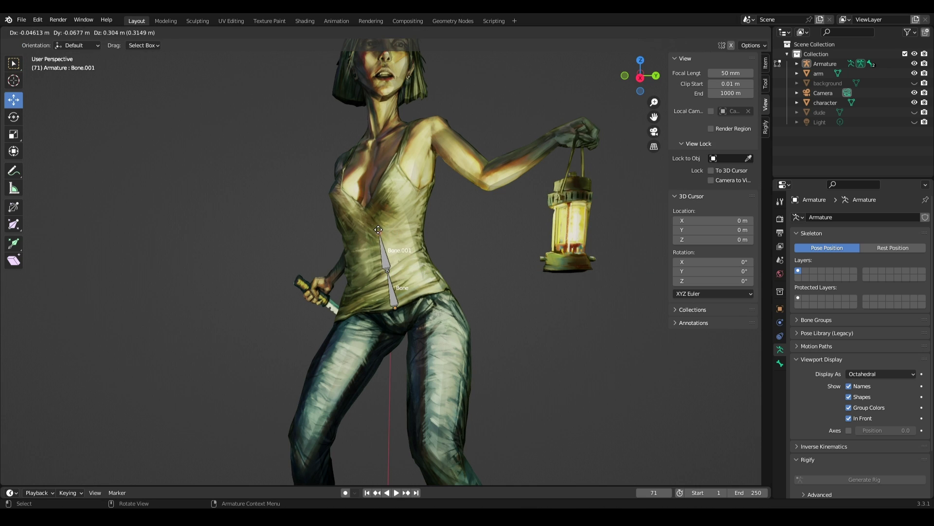
click(379, 224)
key(e)
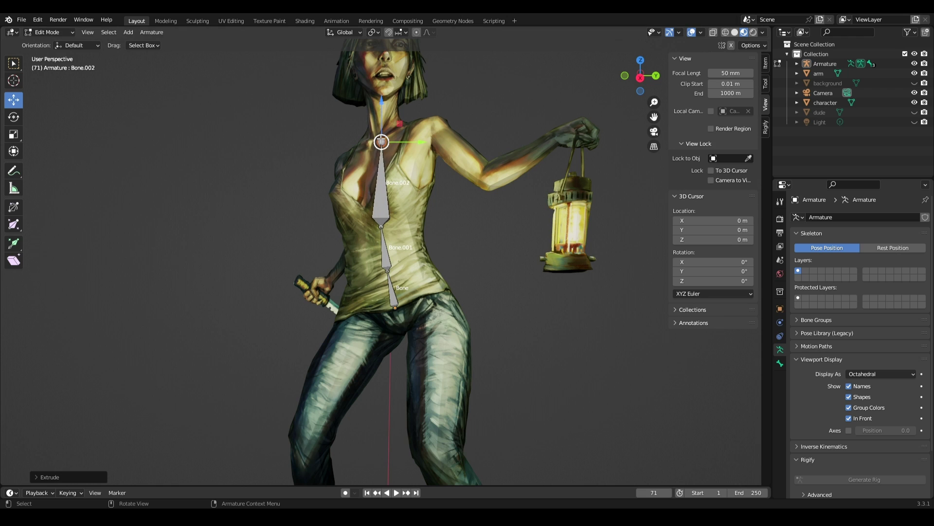
middle_drag(384, 129, 403, 154)
middle_drag(408, 223, 406, 214)
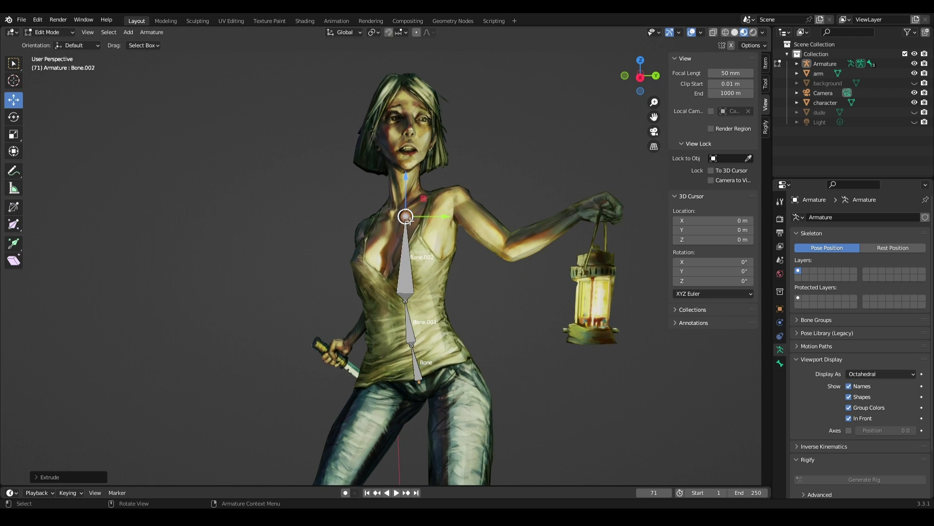
Extrude a chain of neck and head bones upward from the chest to just above the hair
key(e)
click(406, 187)
key(e)
click(406, 164)
key(e)
click(406, 86)
key(e)
key(z)
click(405, 59)
Shift the neck, chest and mid-spine joints vertically to line up with the character's body
click(406, 168)
drag(405, 130, 406, 133)
click(405, 217)
drag(406, 177, 406, 166)
click(406, 301)
drag(405, 262, 406, 260)
click(419, 382)
Extrude shoulder, upper arm, forearm and hand bones from the top of the spine along the arm holding the lantern
click(406, 204)
key(e)
click(458, 195)
key(e)
click(508, 251)
key(e)
click(591, 209)
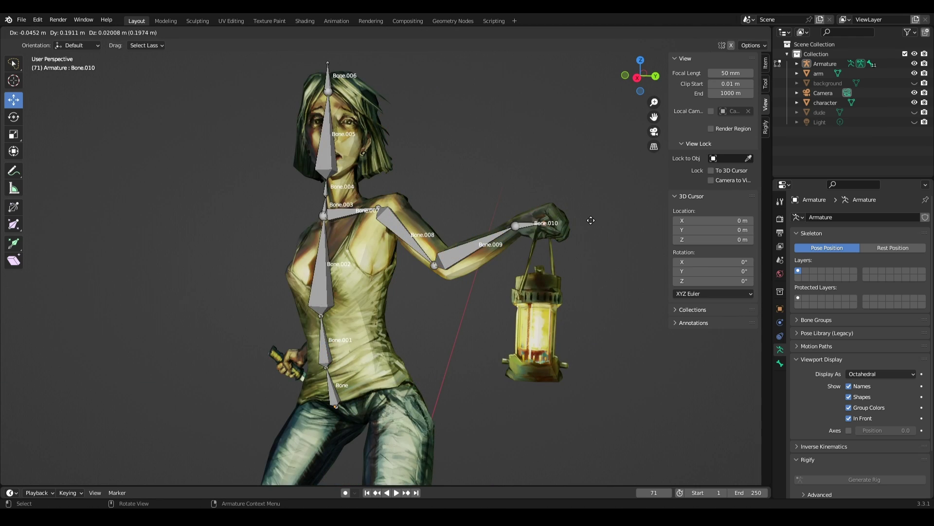
click(591, 220)
Extrude two bones down from the hand along the lantern's handle and body
key(e)
click(542, 278)
key(e)
click(536, 376)
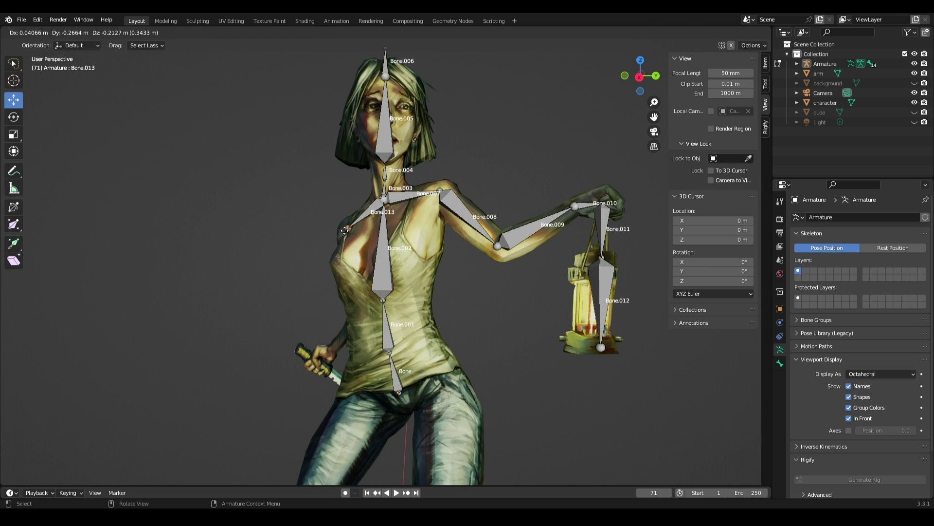
Extrude shoulder, arm and hand bones from the top of the spine down the arm holding the knife
click(345, 230)
key(e)
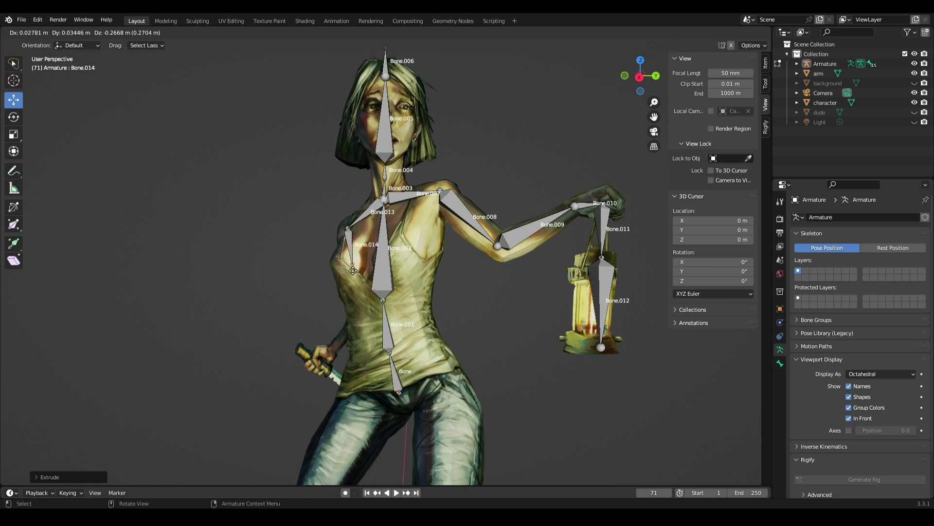
click(300, 397)
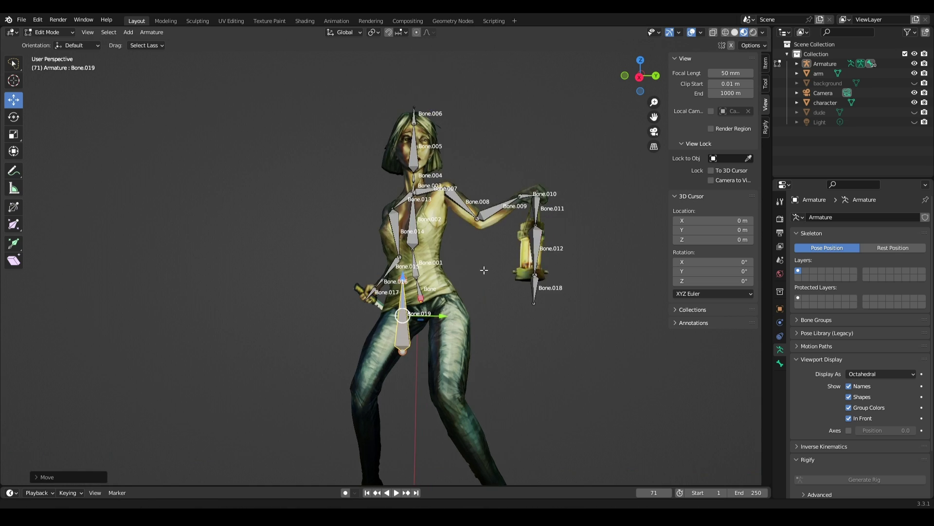
Fit the separate thigh bone between the hip and knee of the leg on the knife side
shift+middle_drag(484, 270, 495, 240)
scroll(496, 241, up, 2)
click(425, 243)
drag(425, 243, 395, 338)
click(424, 325)
key(g)
click(429, 292)
click(396, 340)
key(g)
click(399, 389)
Extrude the ankle and toe bones to complete the leg chain on the knife side
key(e)
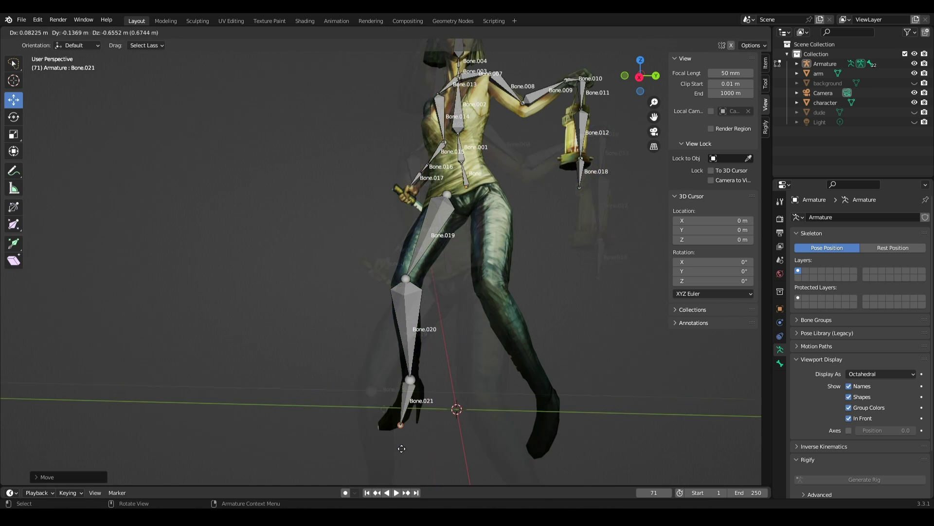
click(401, 448)
key(e)
click(370, 457)
Add a separate thigh bone at the lantern-side hip and extrude the leg chain down to the foot
key(shift+a)
key(g)
click(494, 281)
key(e)
Move the bones along the X axis to match the mesh's depth, shifting the knife-arm bones by about -0.75 m
shift+middle_drag(542, 154, 556, 253)
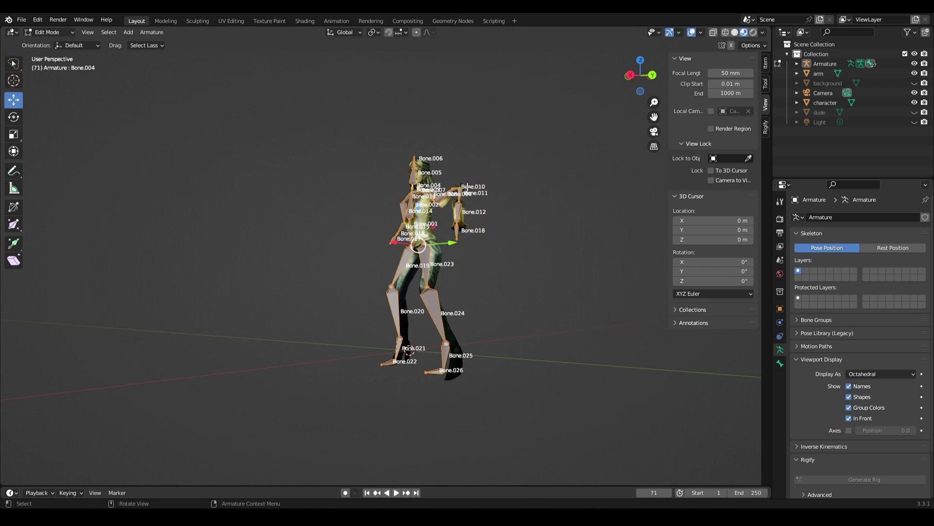
middle_drag(511, 200, 425, 198)
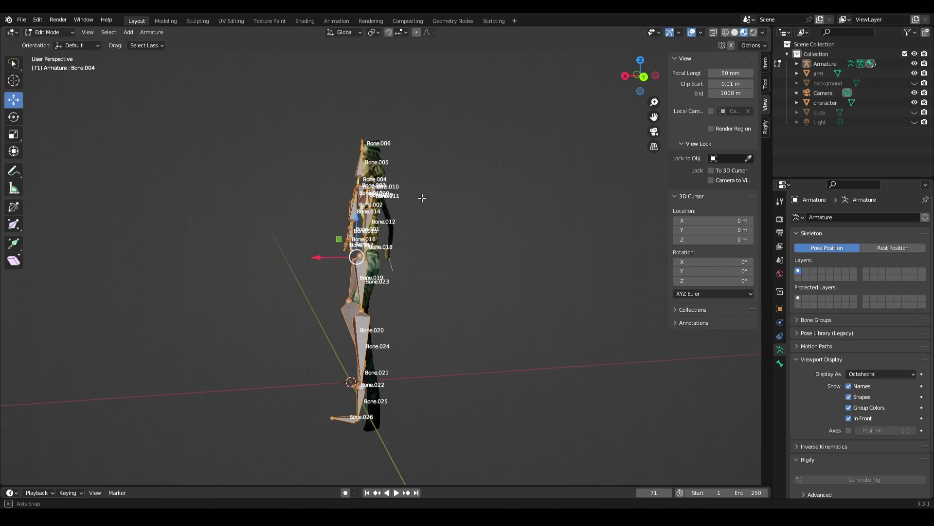
key(g)
key(x)
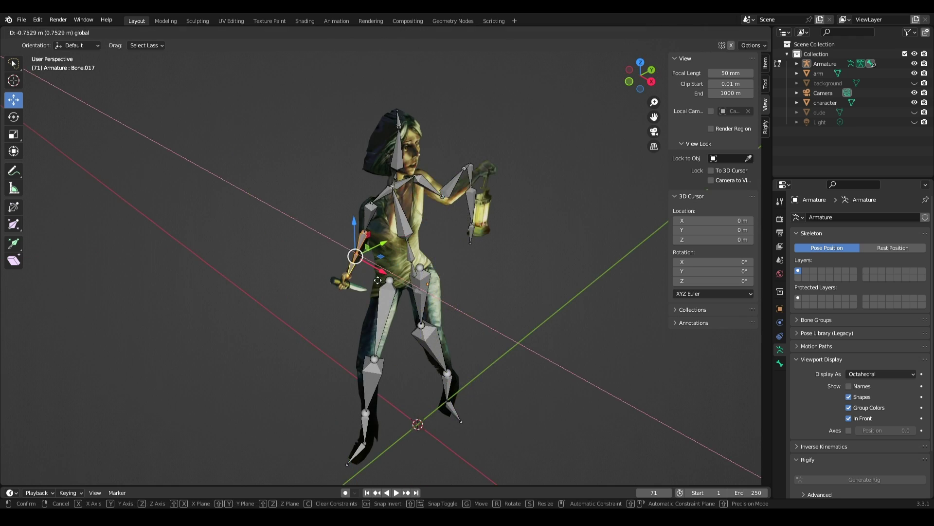
drag(377, 280, 378, 281)
middle_drag(378, 280, 428, 281)
Extrude an extra bone outward from the lantern hand and place a separate bone on the chest
key(e)
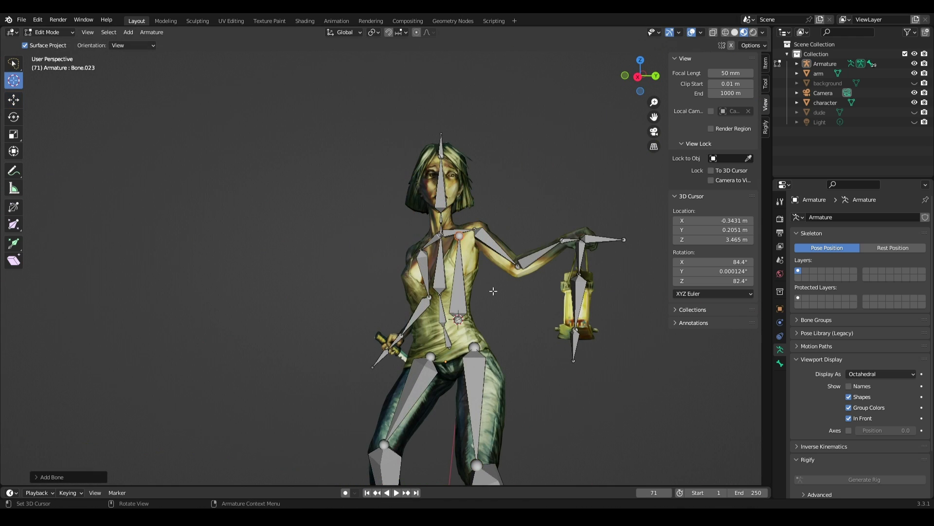
click(14, 100)
key(g)
middle_drag(353, 263, 441, 253)
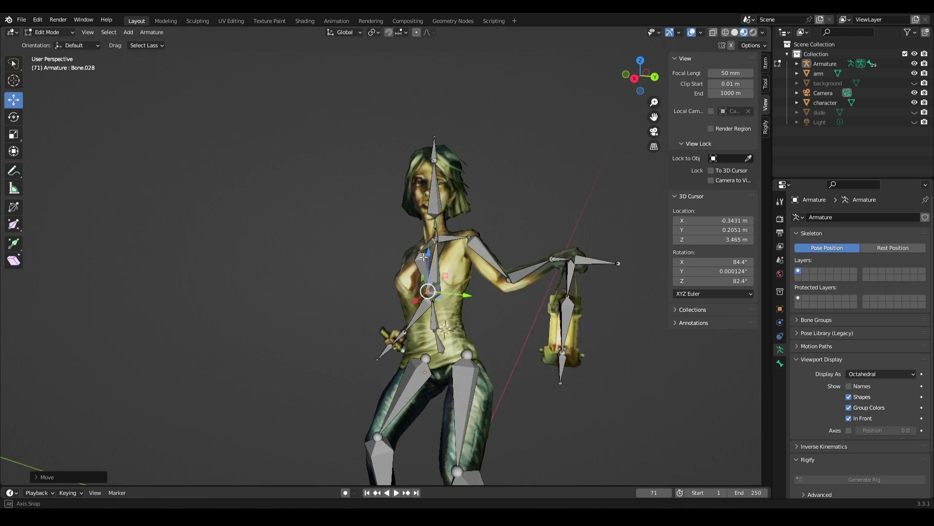
mouse_move(429, 273)
middle_down()
mouse_move(427, 331)
mouse_move(431, 266)
middle_up()
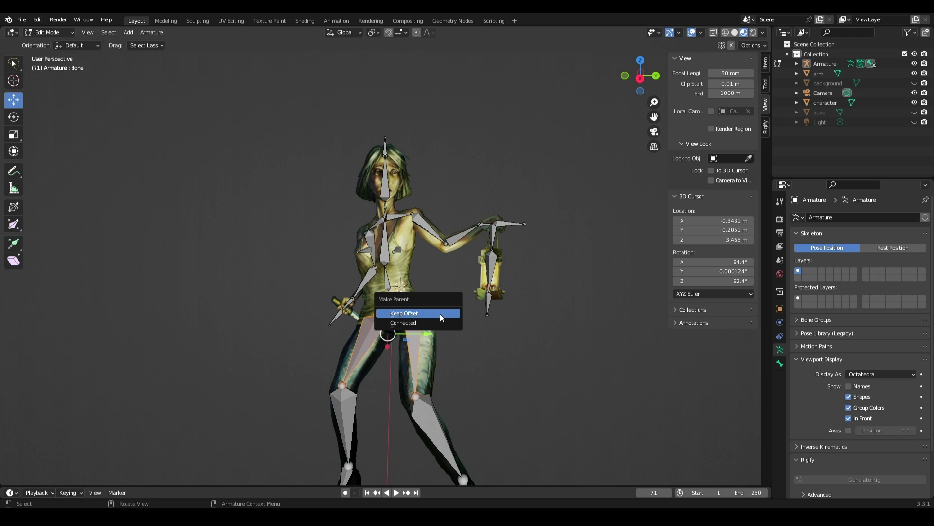
Parent both thigh bones to the pelvis bone and the chest bones to the upper spine bone with Keep Offset
click(411, 314)
click(369, 263)
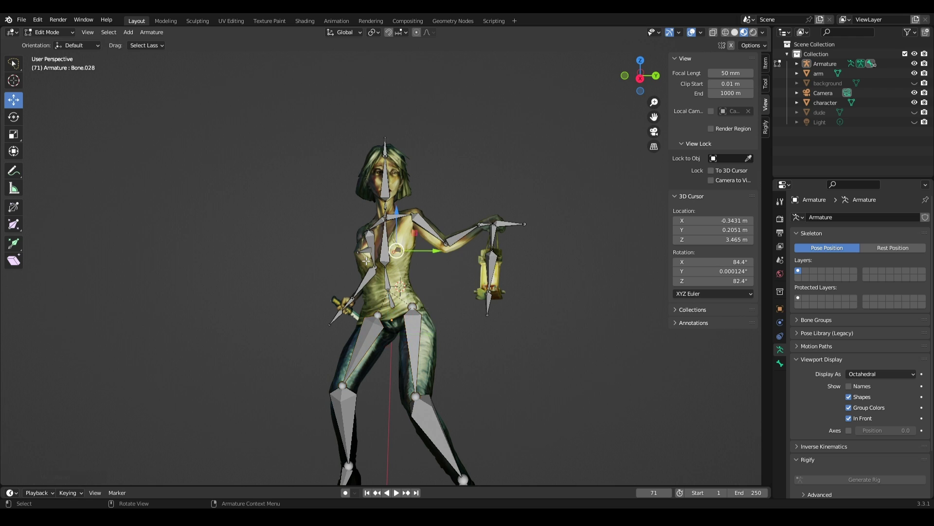
middle_drag(375, 251, 387, 249)
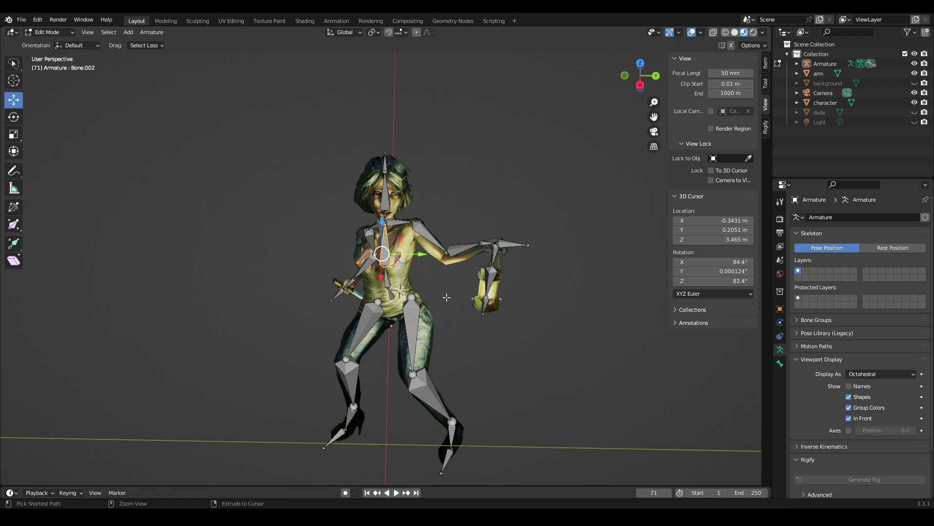
click(424, 298)
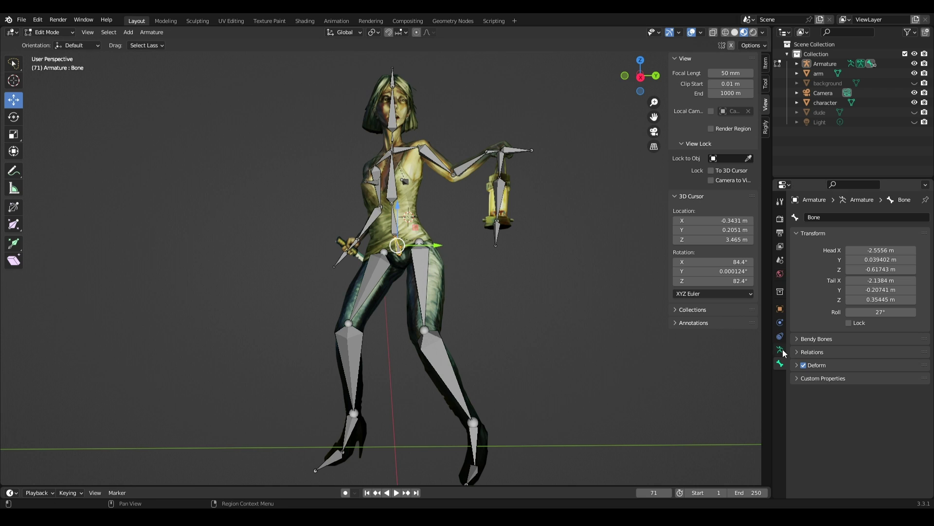
Display the bone names again and rename the lowest spine bone as pelvis
click(781, 350)
click(849, 387)
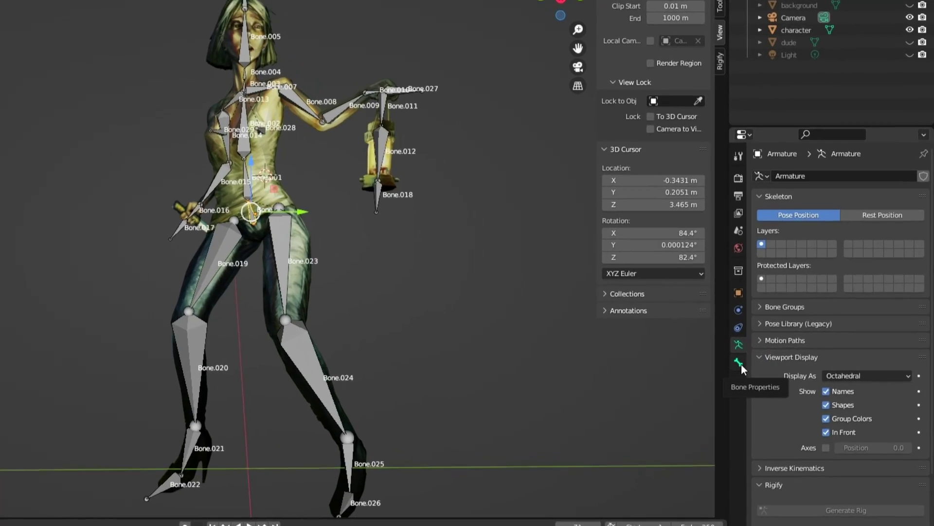
click(780, 364)
click(827, 216)
text(pelv)
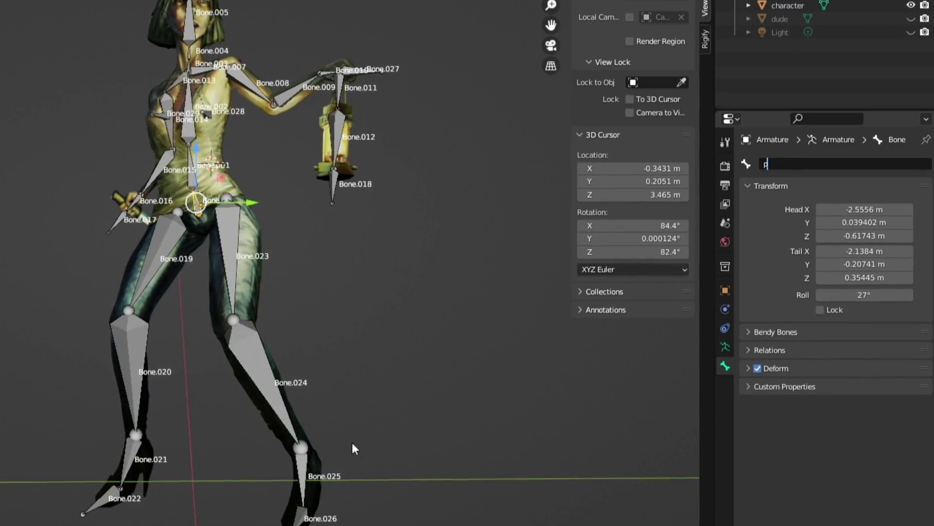
text(is)
key(Return)
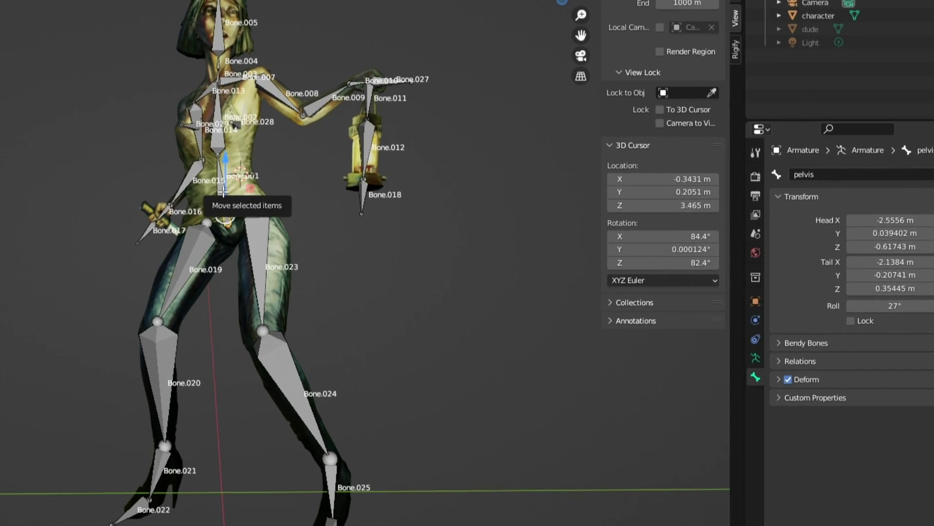
Rename the spine bone directly above the pelvis as waist
click(225, 181)
click(845, 175)
text(waist)
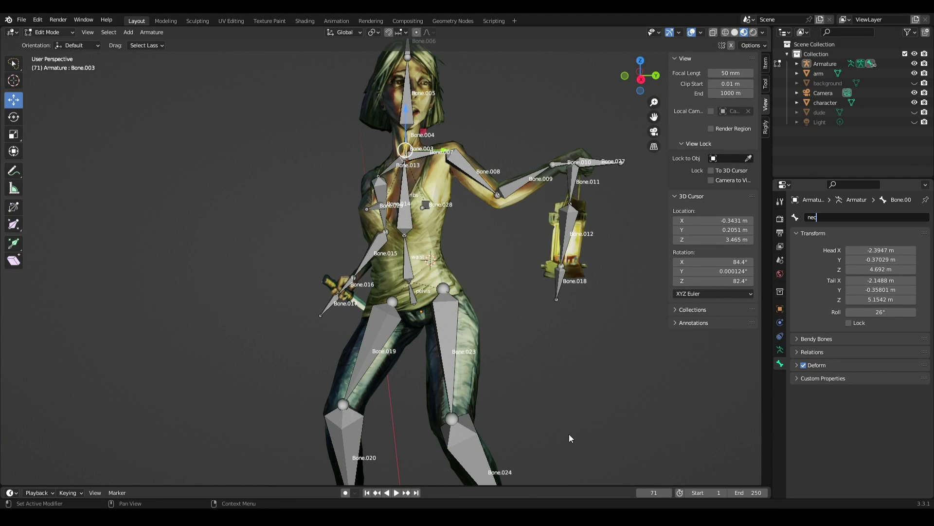
Rename the bone above the neck bones as head
key(bracketright)
key(bracketright)
key(bracketright)
text(head)
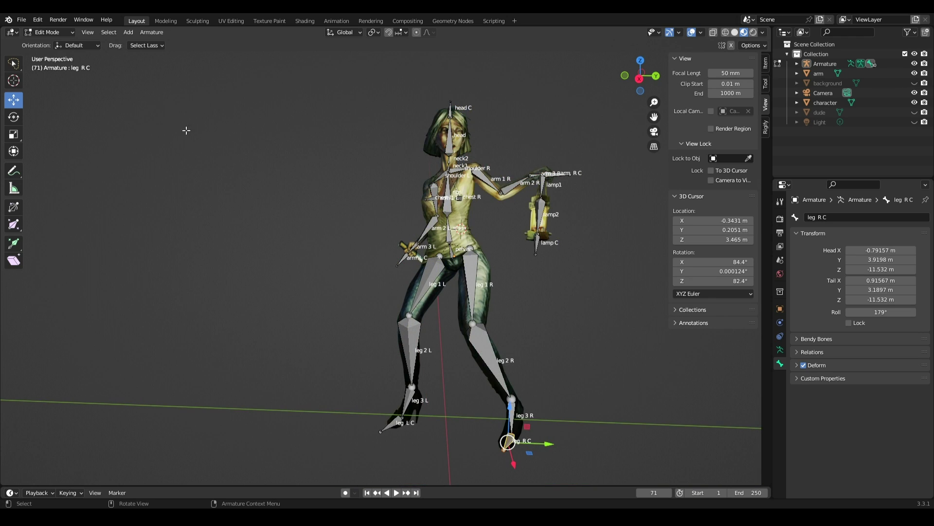
Switch the armature to Pose Mode and add an Inverse Kinematics constraint to the leg 3 R bone
click(49, 32)
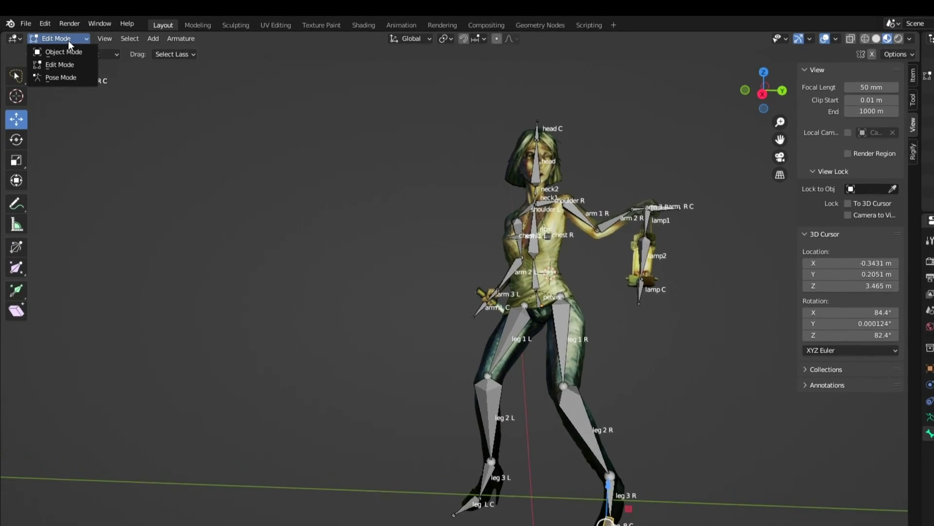
click(66, 78)
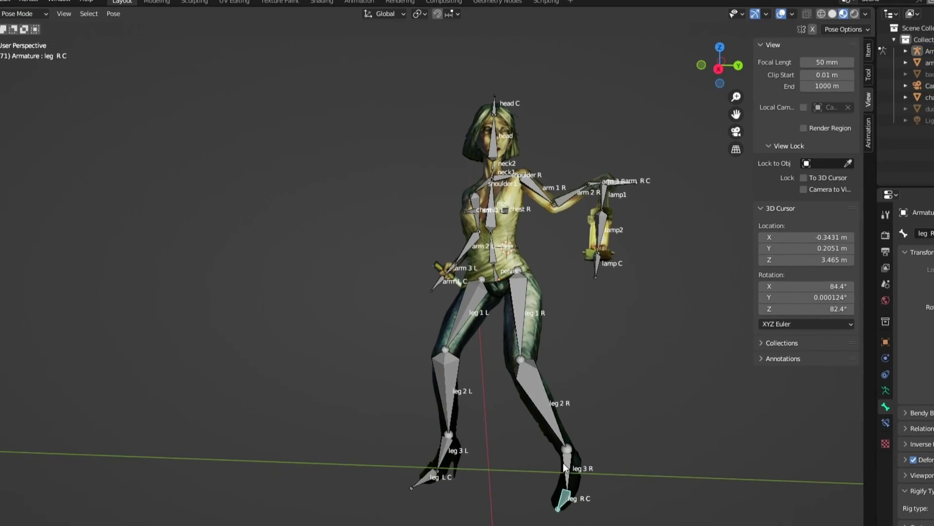
click(539, 445)
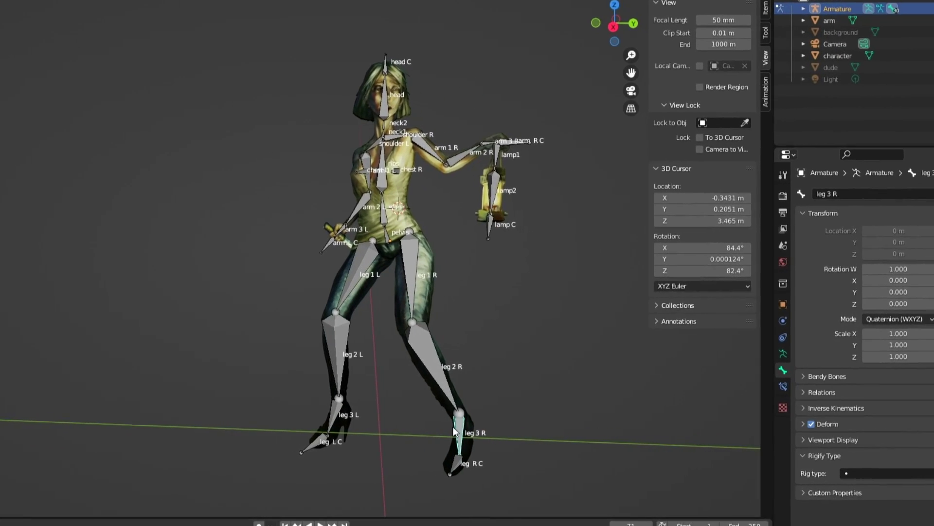
click(763, 386)
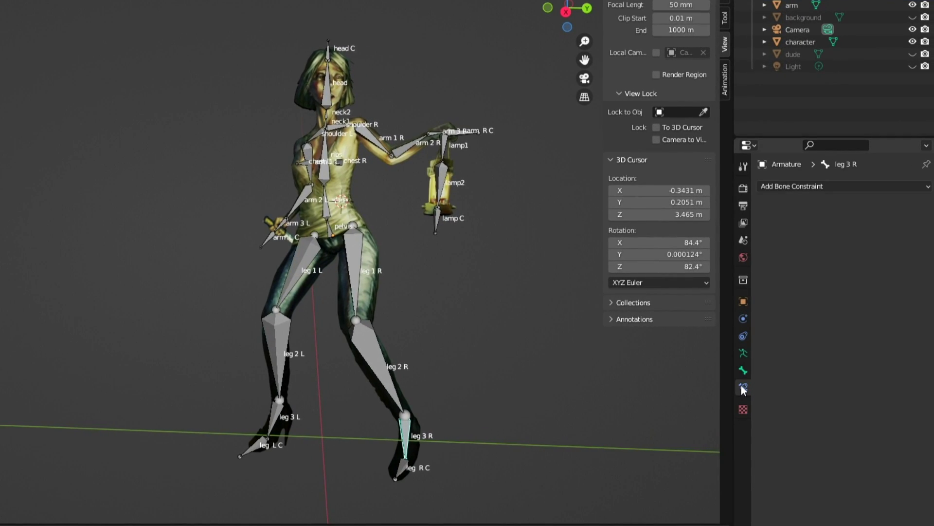
click(825, 188)
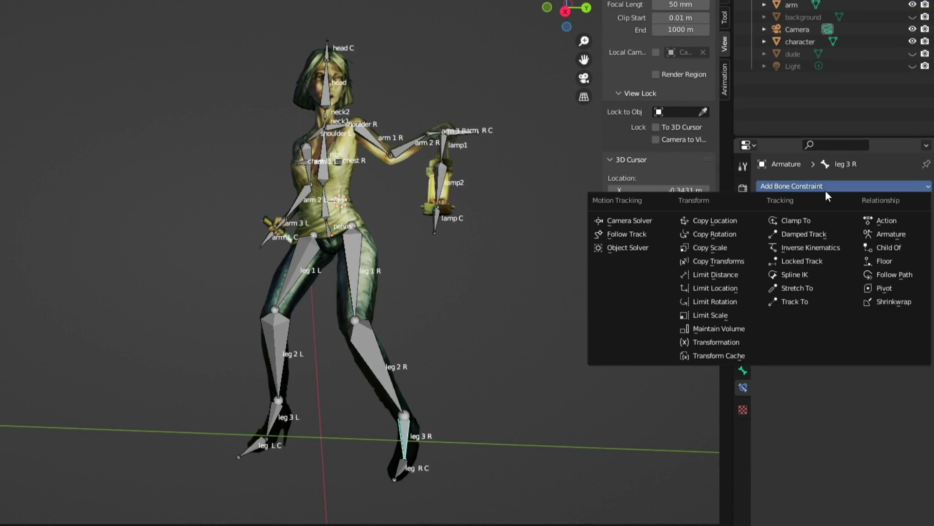
click(813, 247)
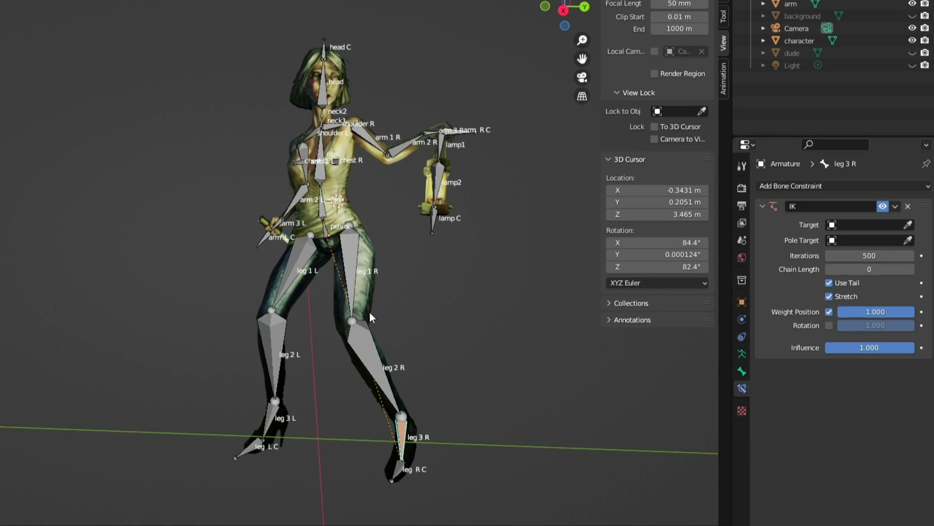
Set the leg 3 R IK constraint's target to the Armature bone leg R C with a chain length of 3
click(866, 225)
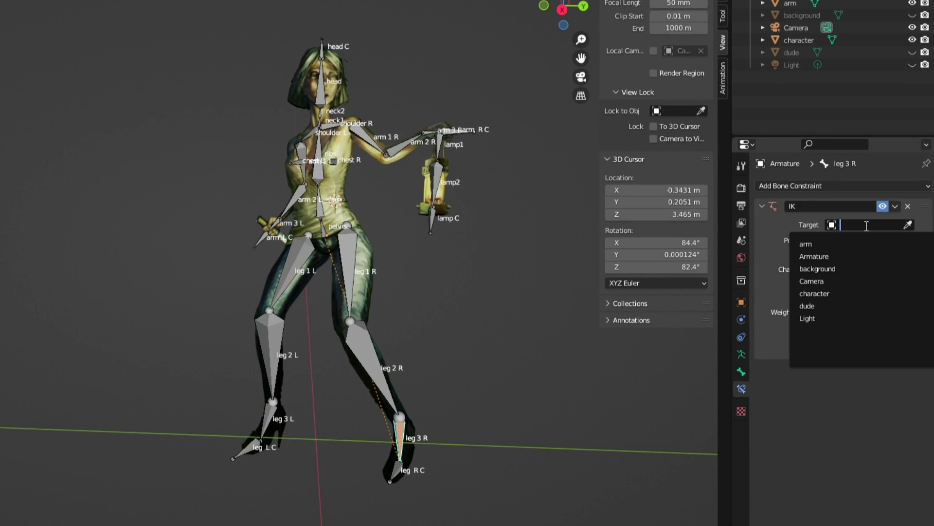
click(817, 256)
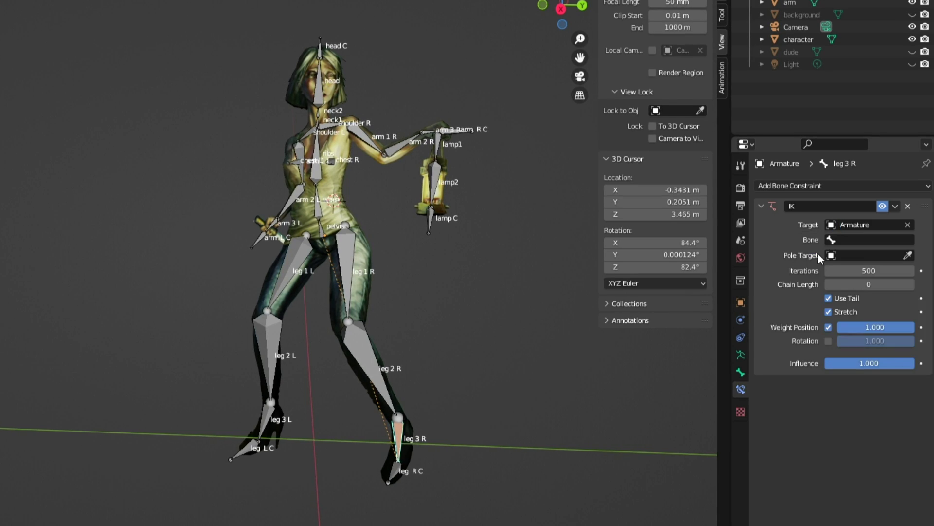
click(861, 239)
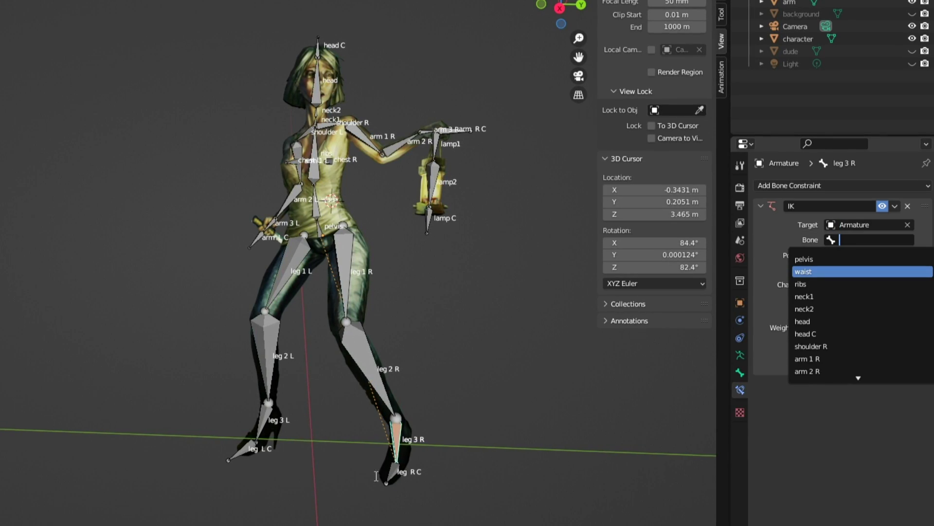
scroll(886, 336, down, 8)
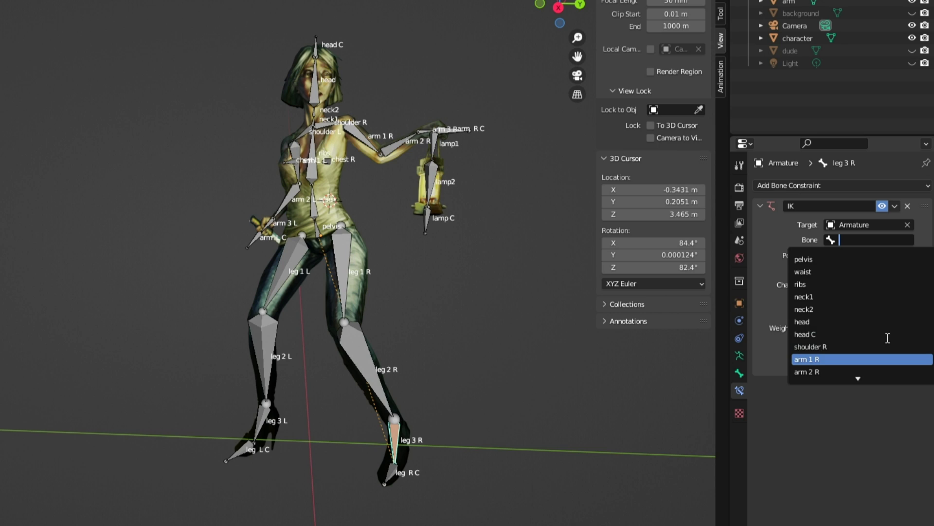
scroll(885, 338, down, 10)
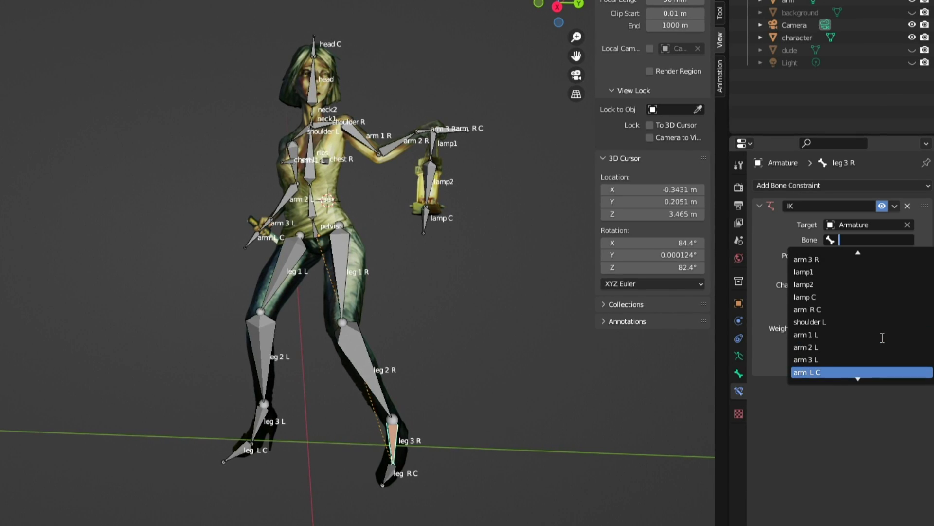
scroll(883, 338, down, 3)
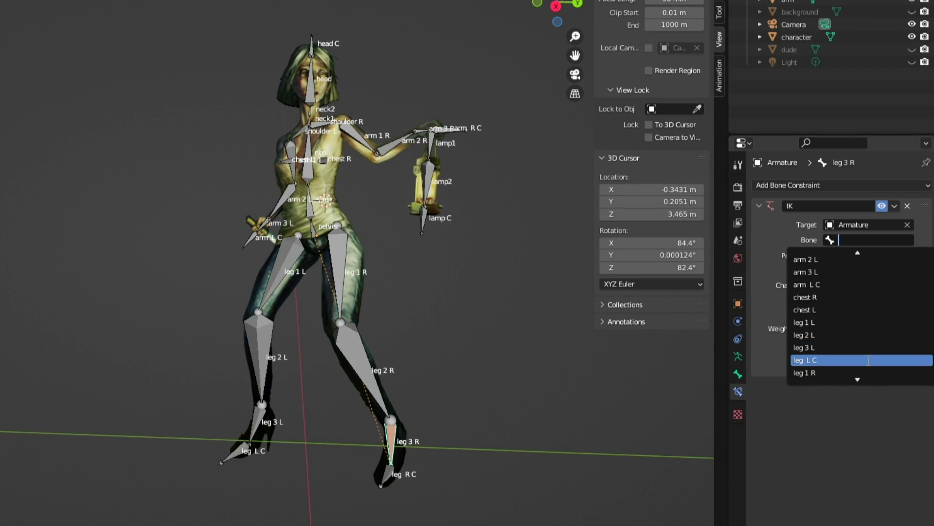
click(833, 373)
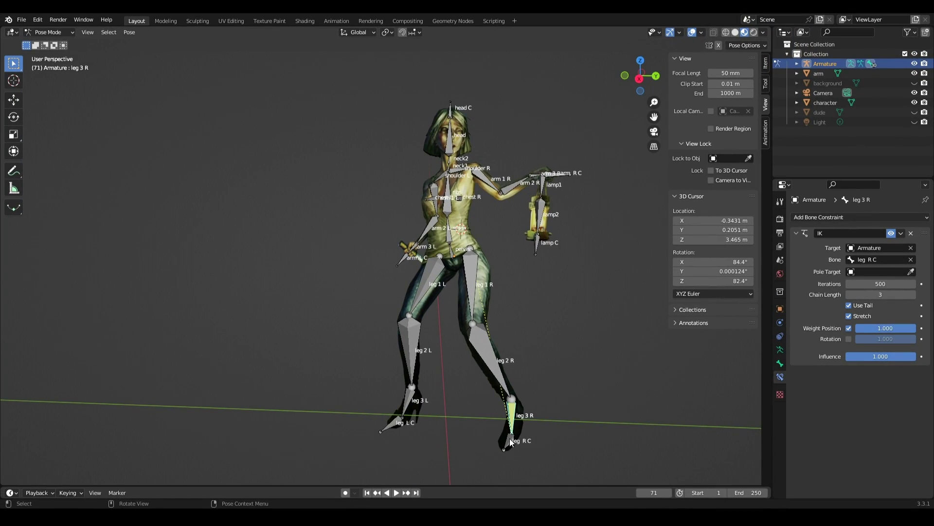
Clear the parent of the leg R C control bone in Edit Mode and return to Pose Mode
click(511, 441)
click(61, 34)
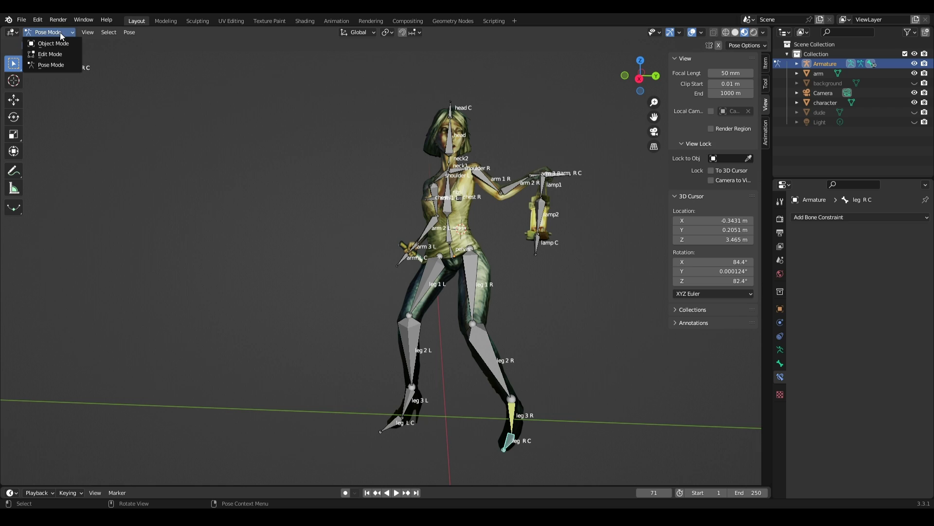
click(51, 54)
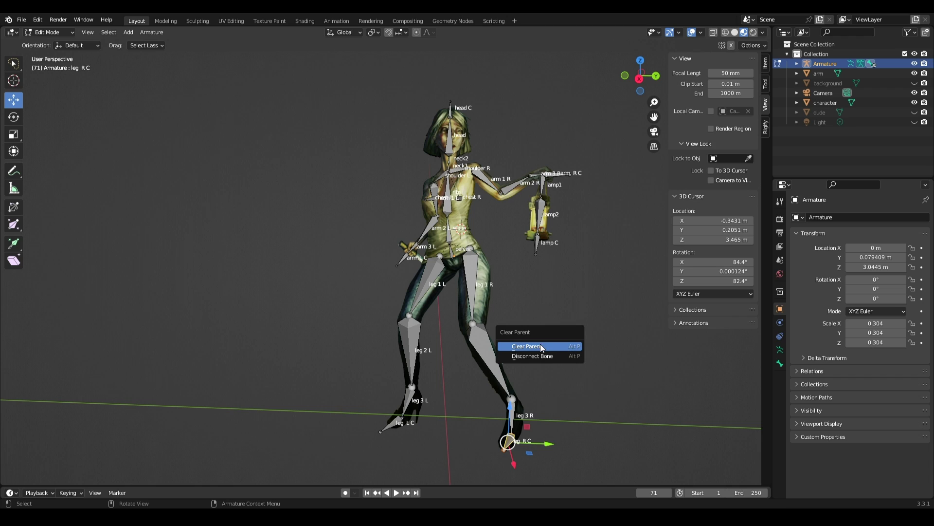
click(529, 346)
click(64, 34)
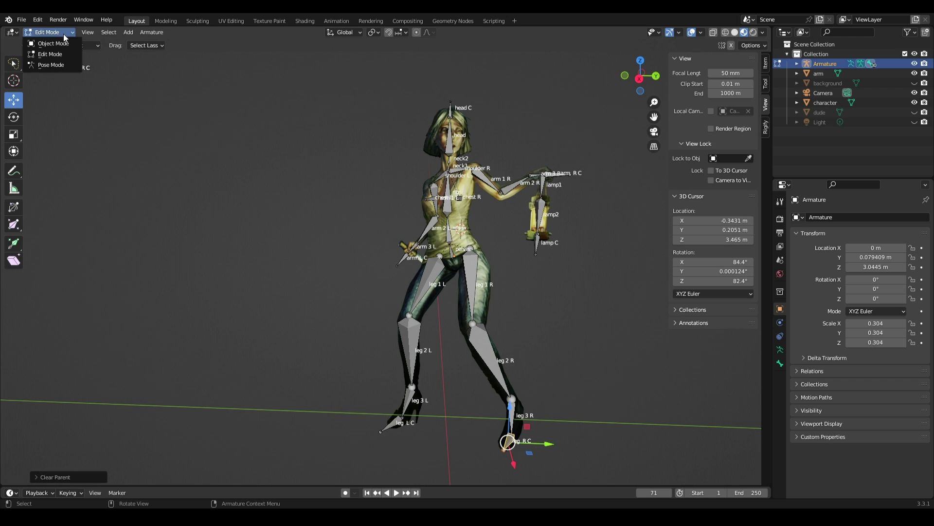
click(61, 66)
Try moving the leg R C control bone to check the right leg's IK
click(526, 446)
middle_drag(530, 445, 507, 394)
click(499, 469)
click(14, 100)
drag(510, 386, 530, 388)
middle_drag(529, 388, 460, 379)
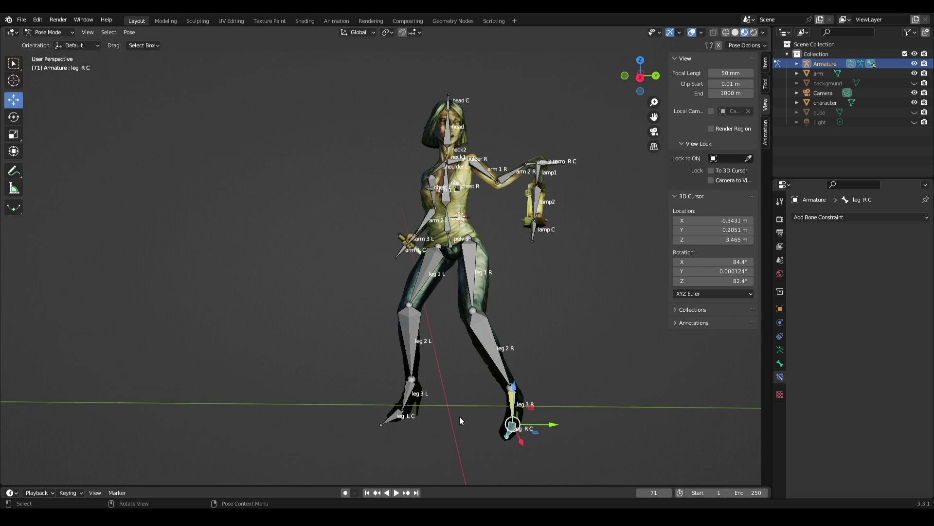
Clear the parents of the leg L C, arm L C, arm R C, lamp C and head C control bones in Edit Mode
key(Tab)
key(alt+p)
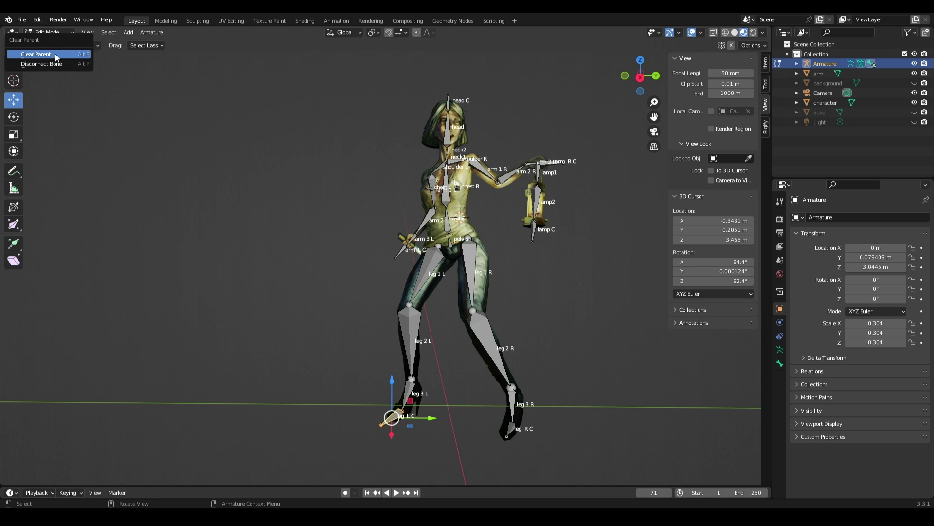
click(51, 55)
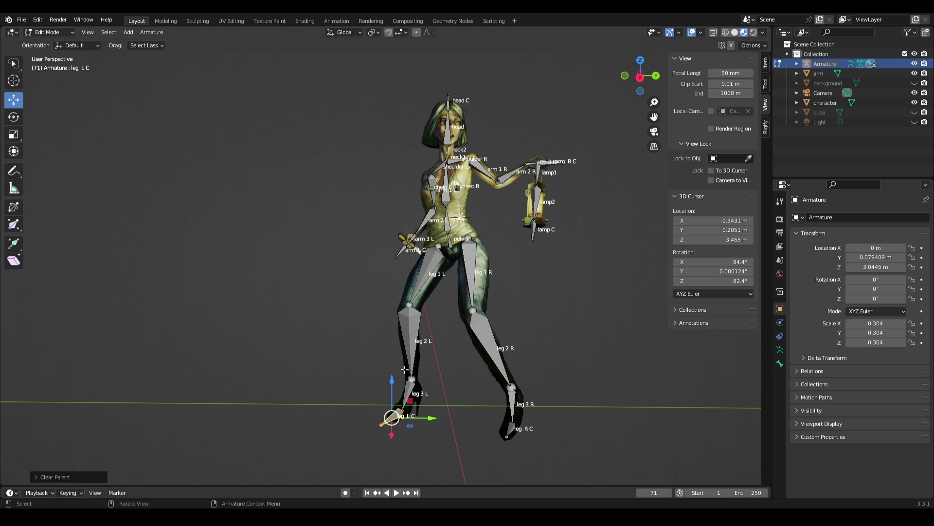
click(403, 250)
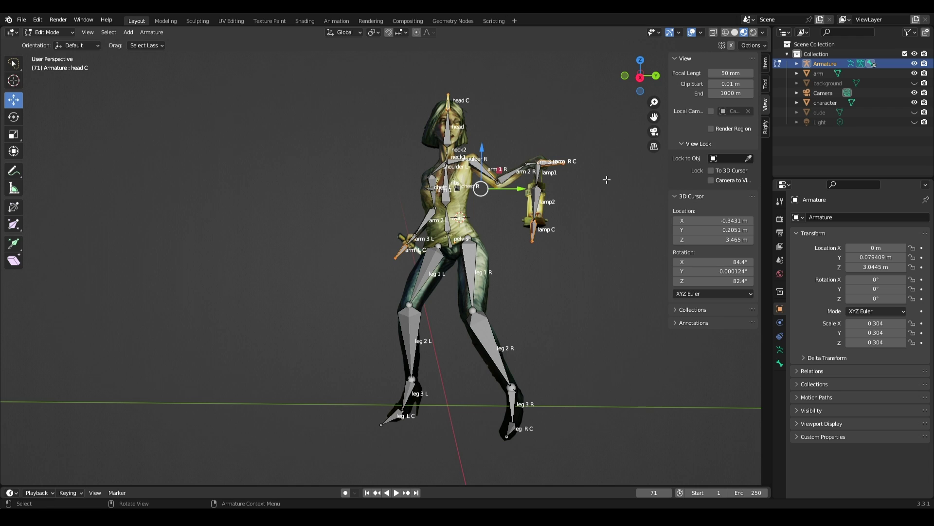
key(alt+p)
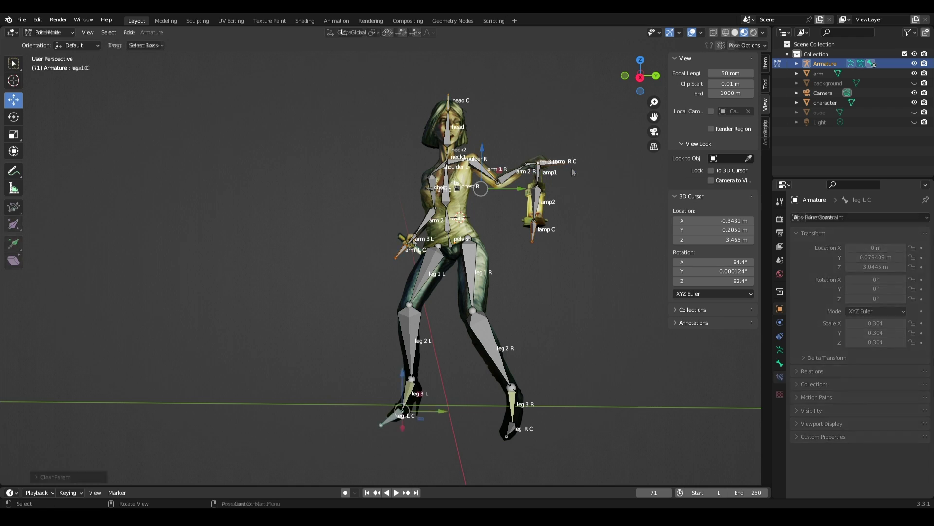
Add IK constraints to the leg 3 L and arm 3 L bones in Pose Mode, targeting arm 3 L to the Armature bone arm L C
click(781, 377)
click(861, 217)
click(824, 267)
click(871, 248)
click(837, 272)
click(877, 259)
click(845, 360)
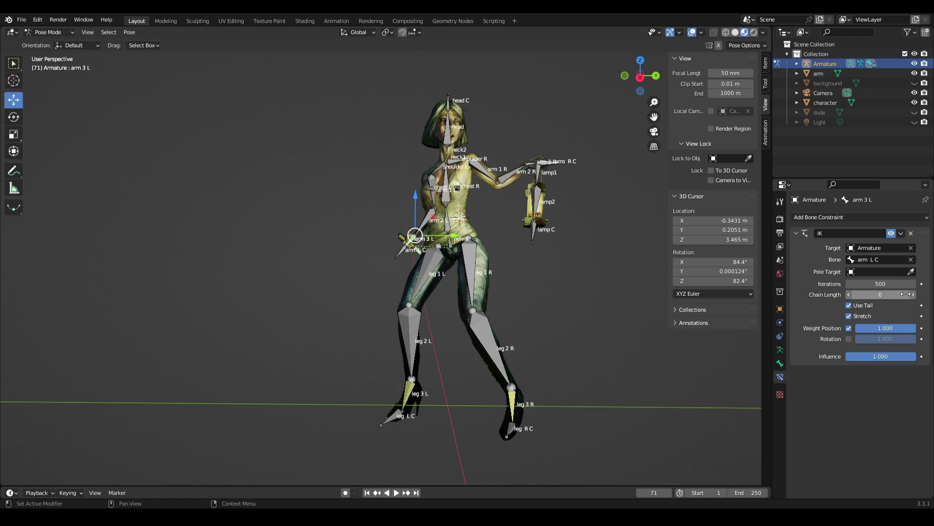
Try moving the arm L C control bone to check the left arm's IK
click(405, 247)
mouse_move(407, 245)
mouse_down()
mouse_move(372, 194)
mouse_move(410, 229)
mouse_up()
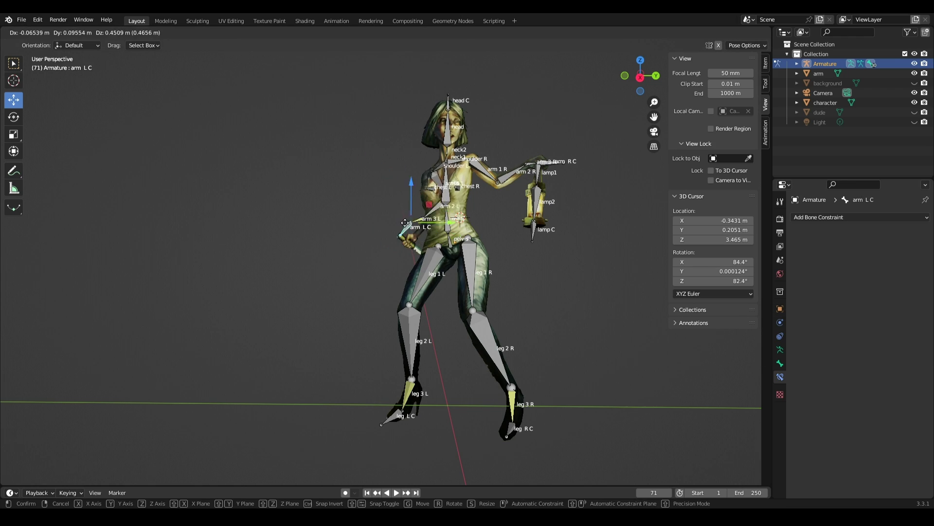
right_click(410, 230)
Add an Inverse Kinematics constraint to the arm 3 R bone, targeting the Armature bone arm R C
click(547, 163)
click(531, 164)
click(808, 217)
click(834, 266)
click(871, 248)
click(837, 270)
click(876, 259)
click(834, 333)
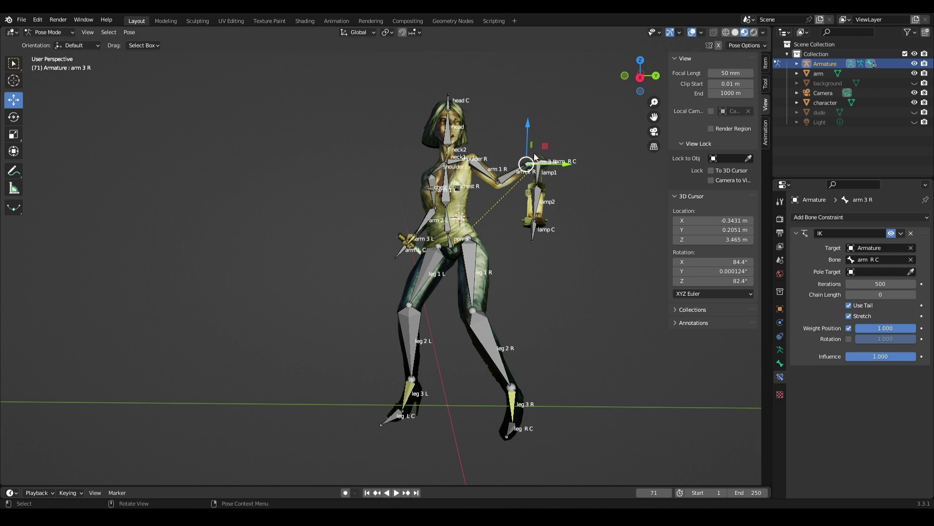
Add an Inverse Kinematics constraint to the lamp2 bone, targeting the Armature bone lamp C
click(536, 202)
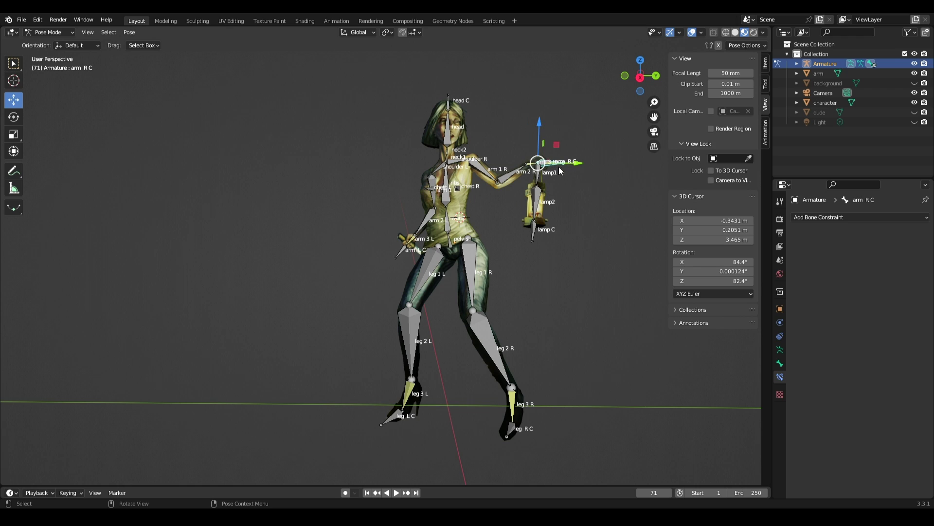
click(828, 217)
click(845, 264)
click(879, 248)
click(871, 269)
click(879, 259)
click(850, 329)
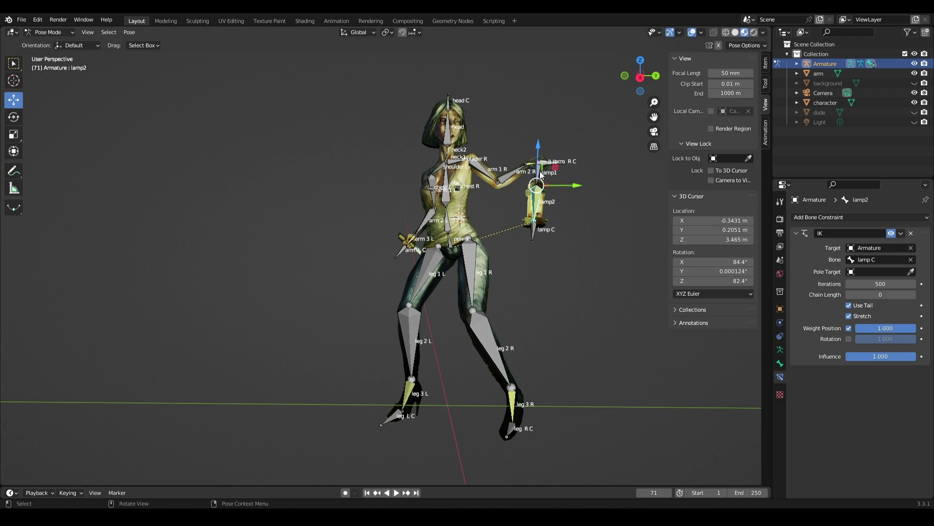
Try moving the lamp C control bone to check the lantern's IK
click(536, 230)
key(g)
right_click(545, 229)
Add an Inverse Kinematics constraint to the head bone, targeting the Armature bone head C with a chain length of 3
click(448, 128)
click(857, 217)
click(841, 264)
click(864, 247)
click(837, 272)
click(878, 260)
click(855, 339)
click(914, 294)
click(914, 294)
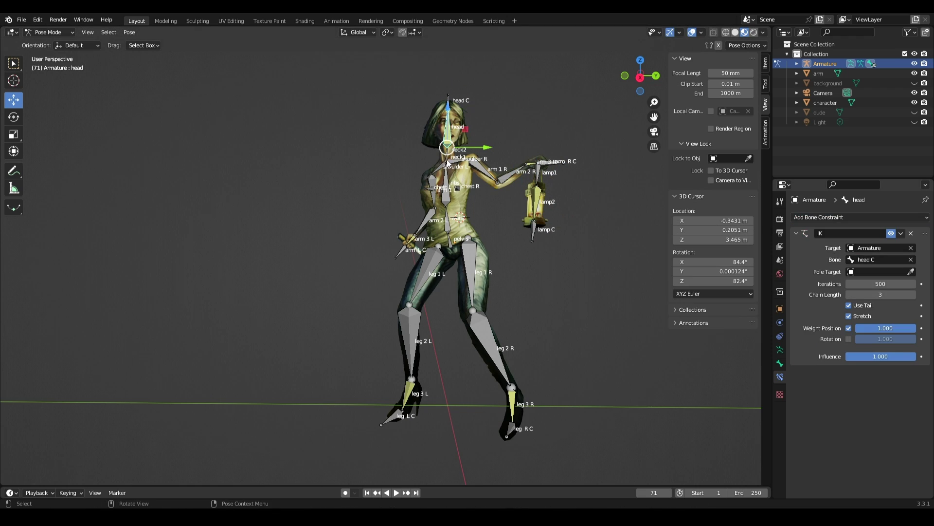
Add a new bone in Edit Mode, move it down between the feet and scale it down at floor level
key(Tab)
key(shift+a)
key(g)
key(z)
click(464, 358)
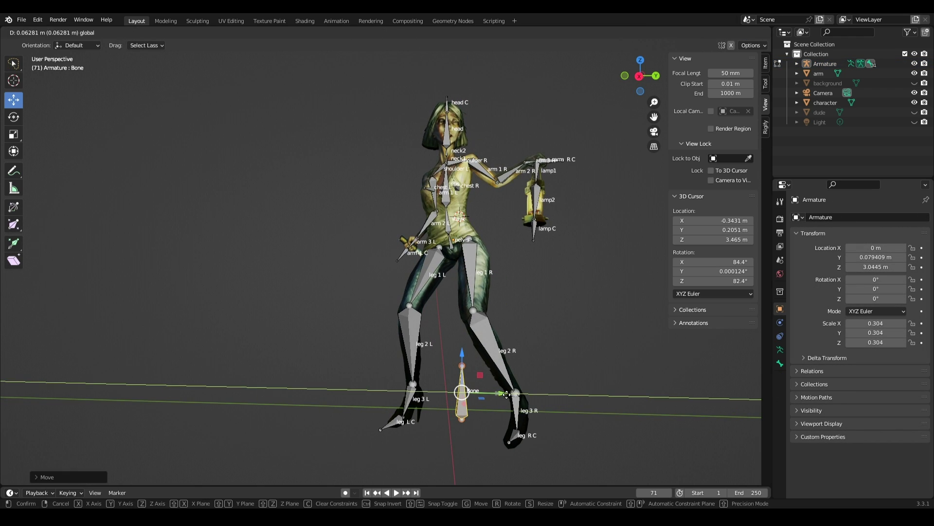
click(466, 357)
key(s)
click(468, 377)
drag(468, 357, 468, 376)
Parent the arm, leg, lamp and head control bones and the pelvis bone to the new floor bone with Keep Offset
click(402, 253)
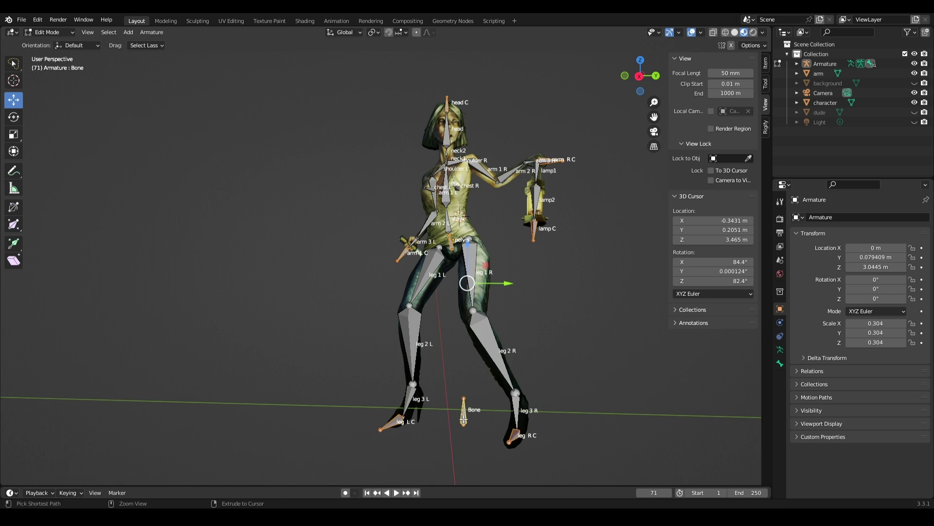
key(ctrl+p)
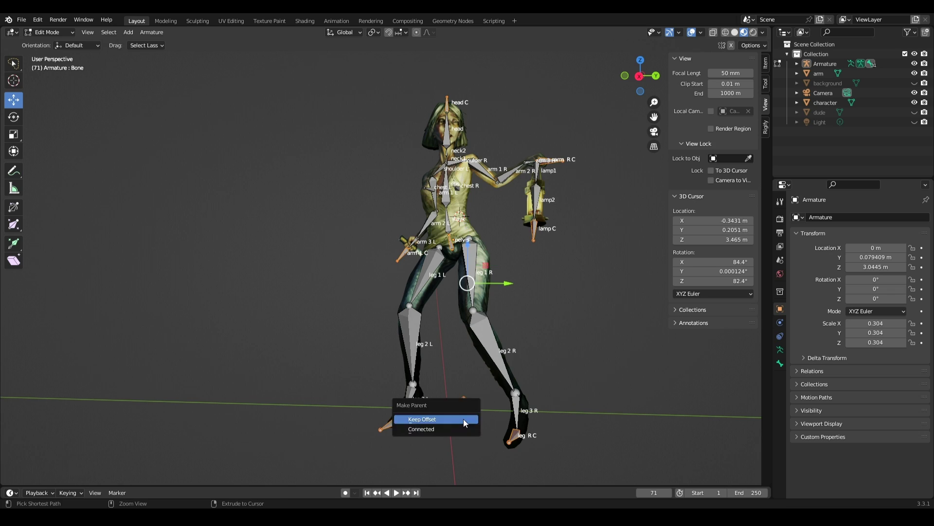
click(424, 419)
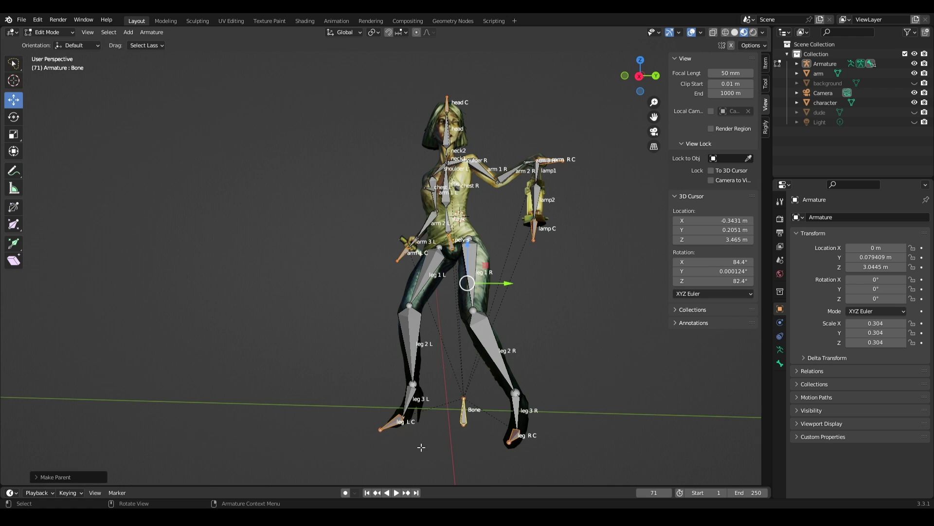
Switch to Pose Mode and try moving the floor bone to check that the whole rig follows
click(466, 412)
middle_drag(539, 409, 514, 415)
drag(449, 431, 481, 404)
right_click(480, 404)
click(49, 32)
click(44, 62)
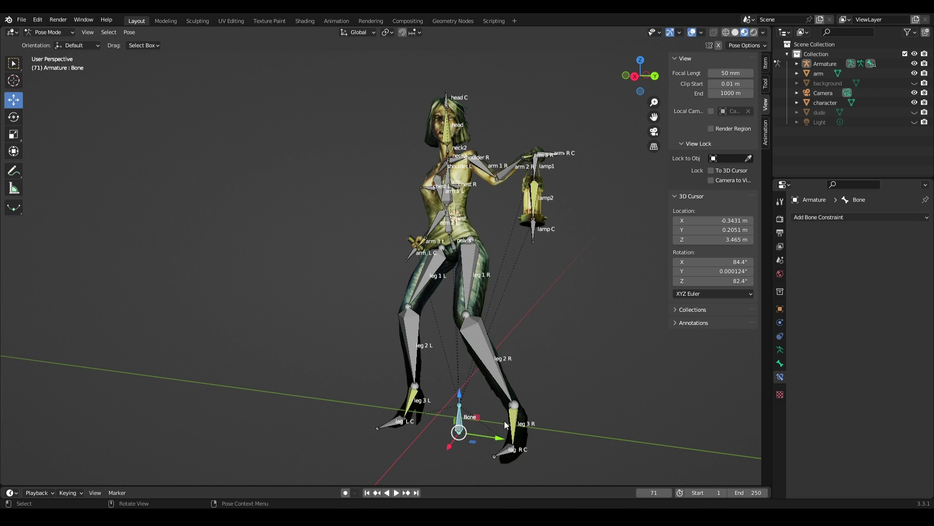
Parent the arm and character meshes to the armature with Automatic Weights
middle_drag(447, 384, 552, 384)
key(ctrl+Tab)
click(401, 263)
shift+click(441, 209)
middle_drag(442, 209, 459, 135)
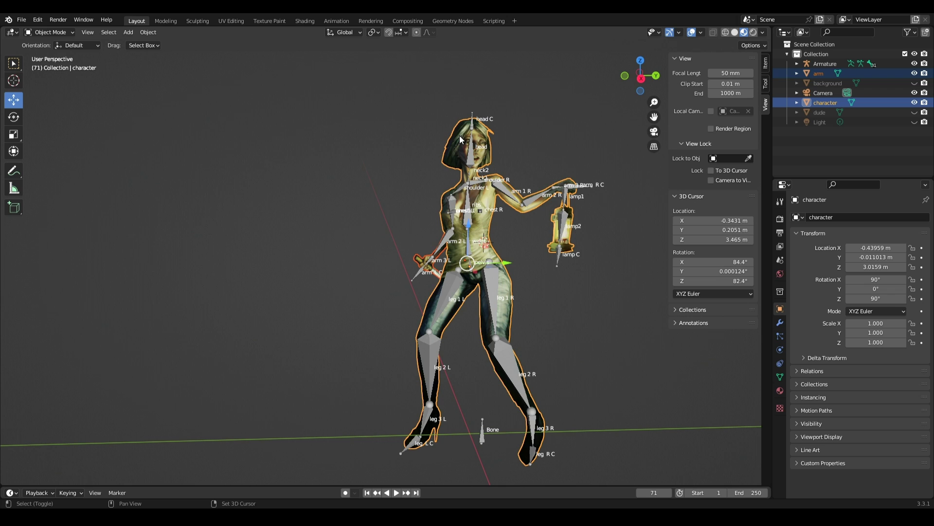
shift+click(557, 259)
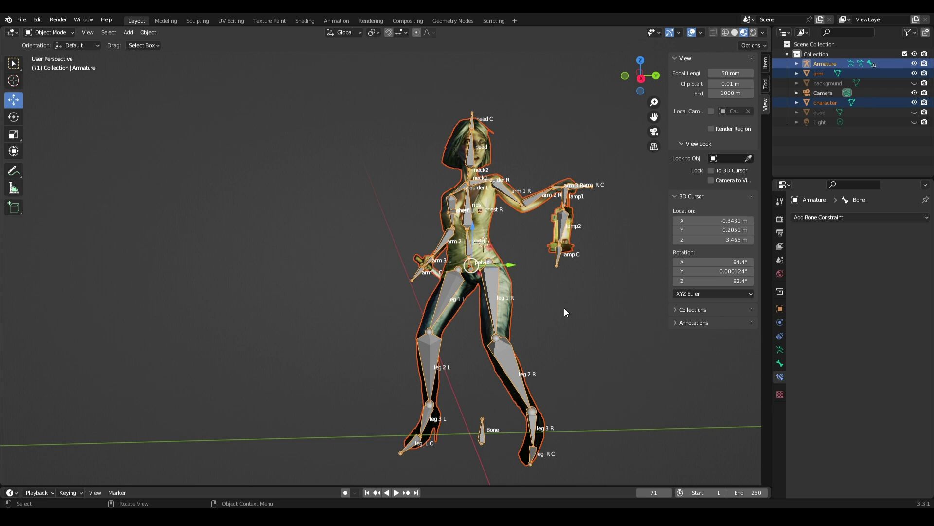
key(ctrl+p)
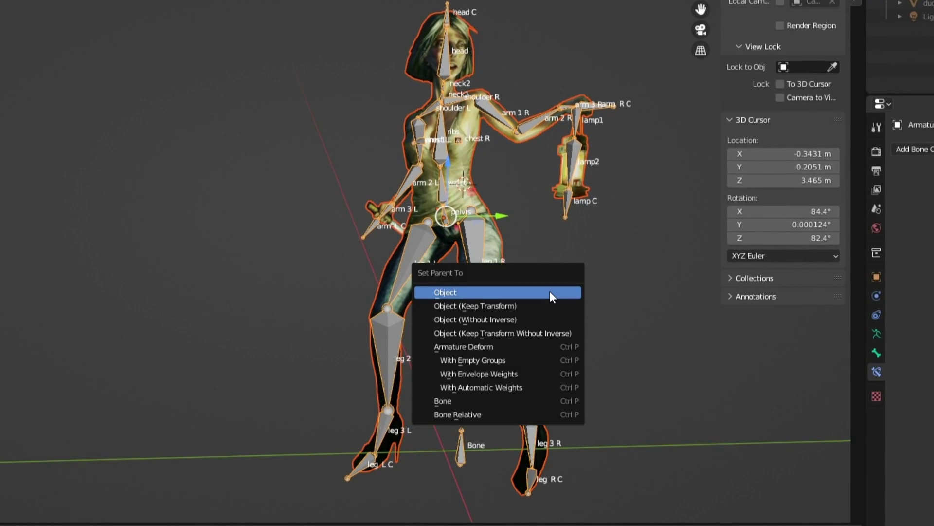
click(521, 387)
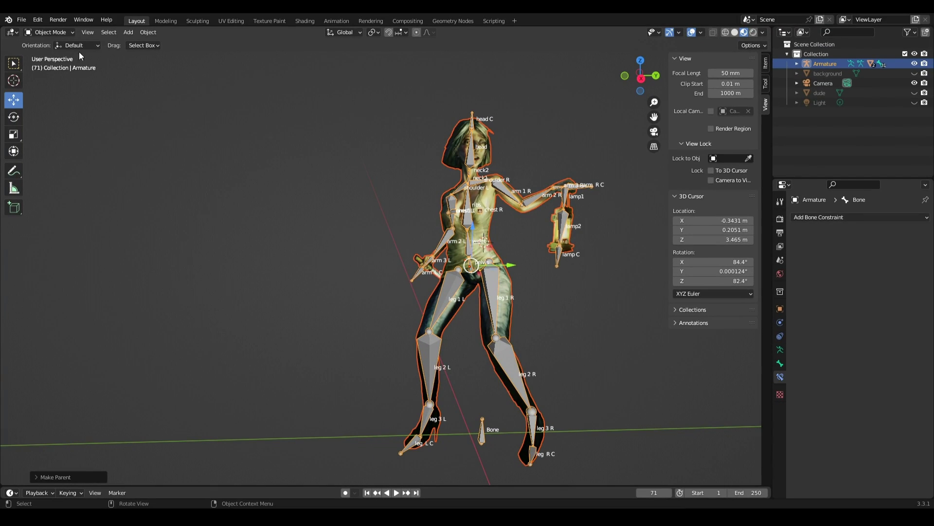
In Pose Mode, disable Deform on the lamp, leg, arm and head control bones
click(49, 33)
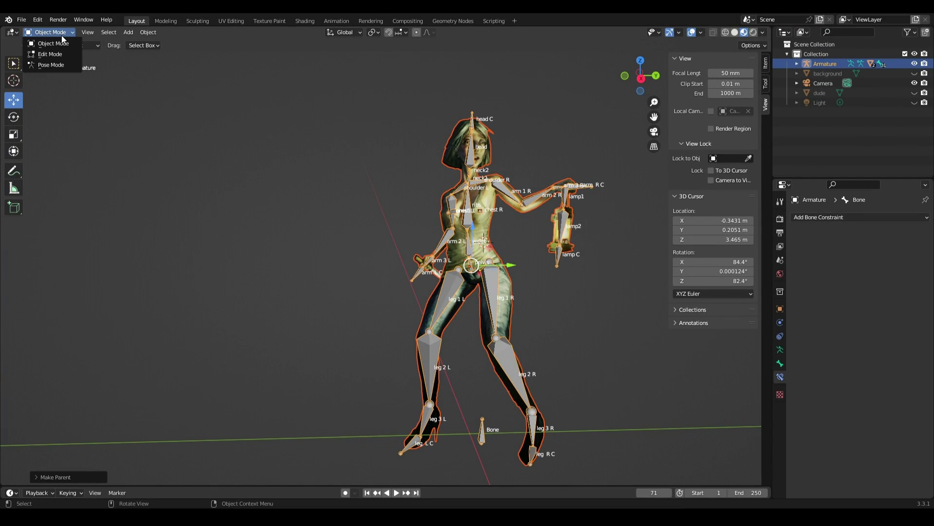
click(46, 67)
shift+middle_drag(541, 336, 517, 291)
mouse_move(542, 239)
mouse_down()
mouse_move(554, 243)
mouse_move(542, 240)
mouse_up()
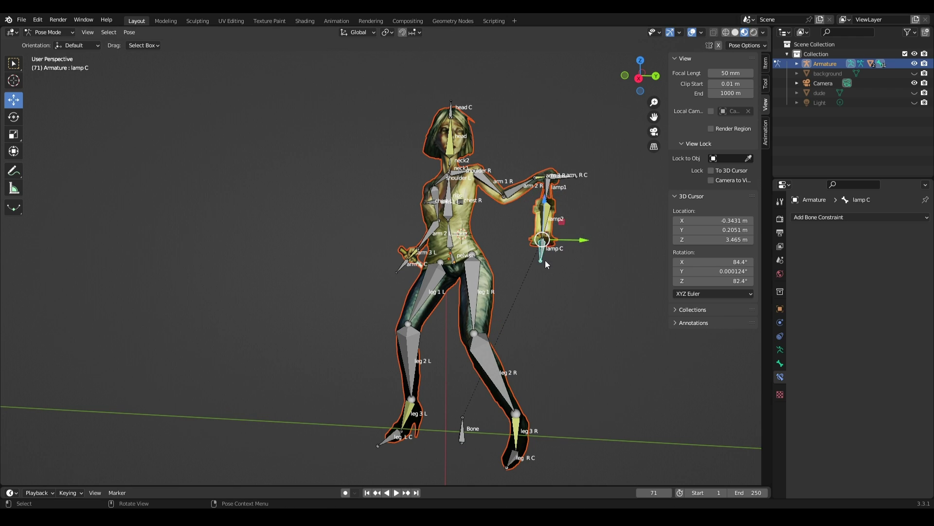
click(780, 364)
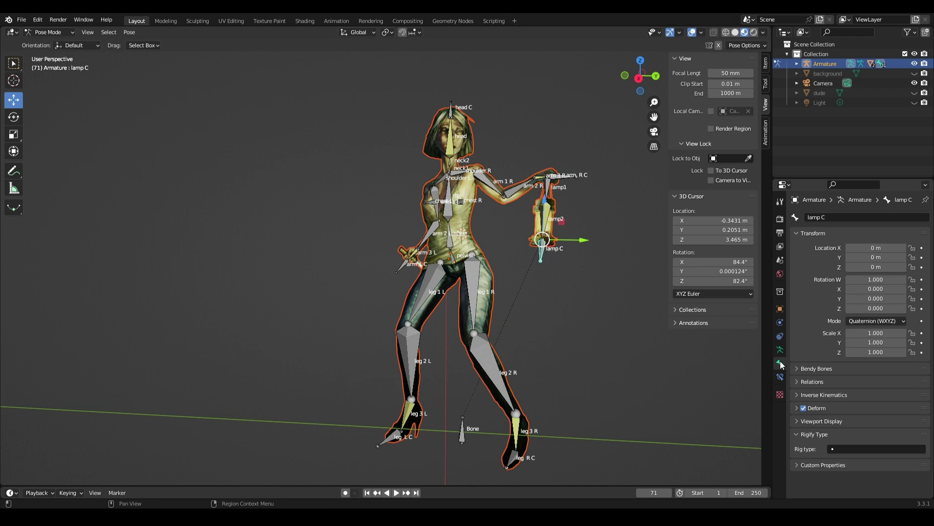
click(804, 409)
click(515, 455)
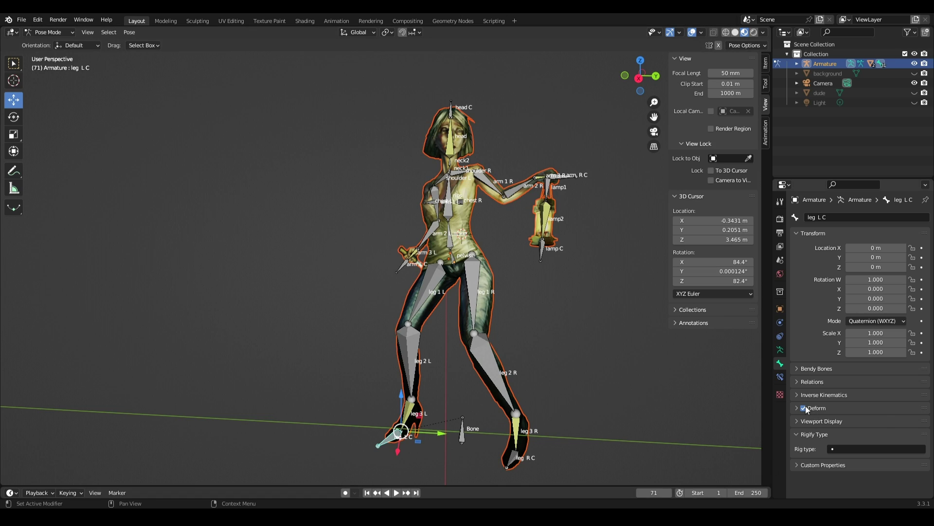
click(403, 267)
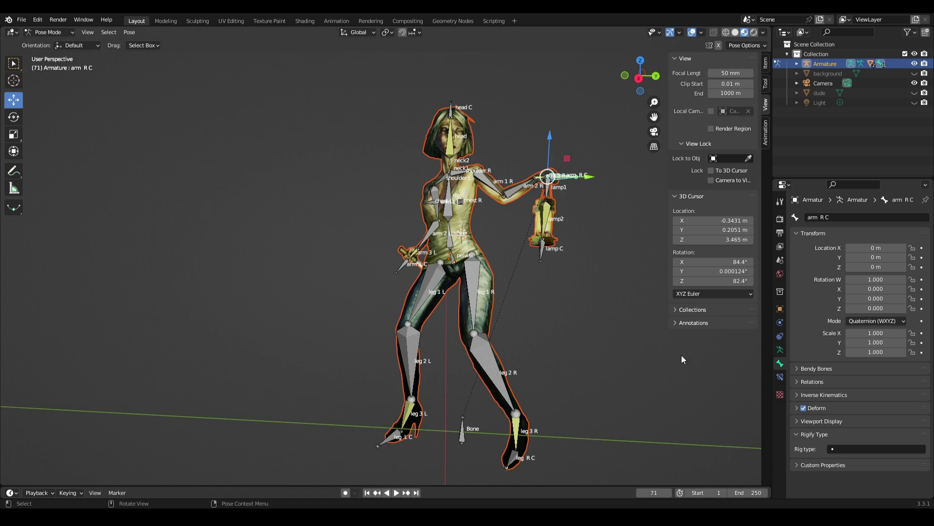
click(452, 111)
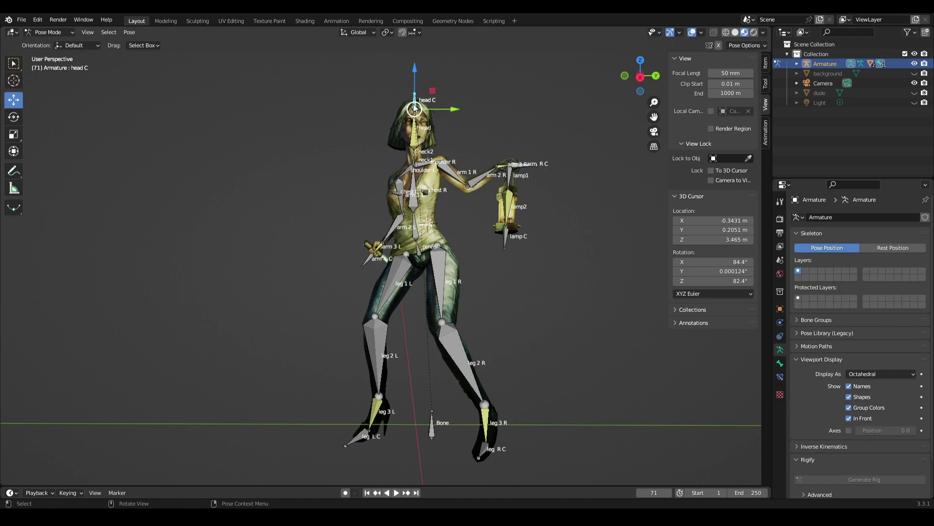
Try moving the head and left arm control bones to check how the meshes deform, cancelling both moves
drag(417, 112, 437, 125)
key(Escape)
click(366, 264)
key(g)
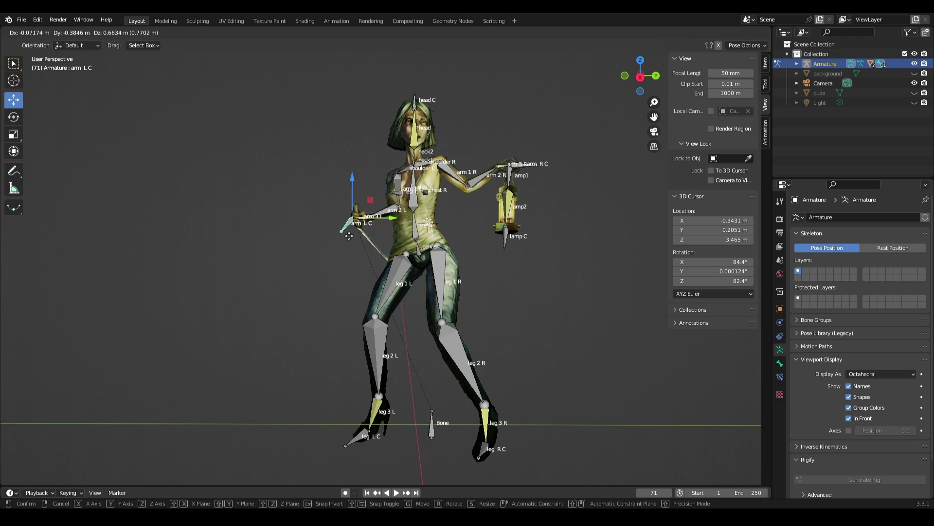
key(Escape)
Try lifting and shifting the left leg control bone to test the leg's deformation, and undo both moves
click(364, 432)
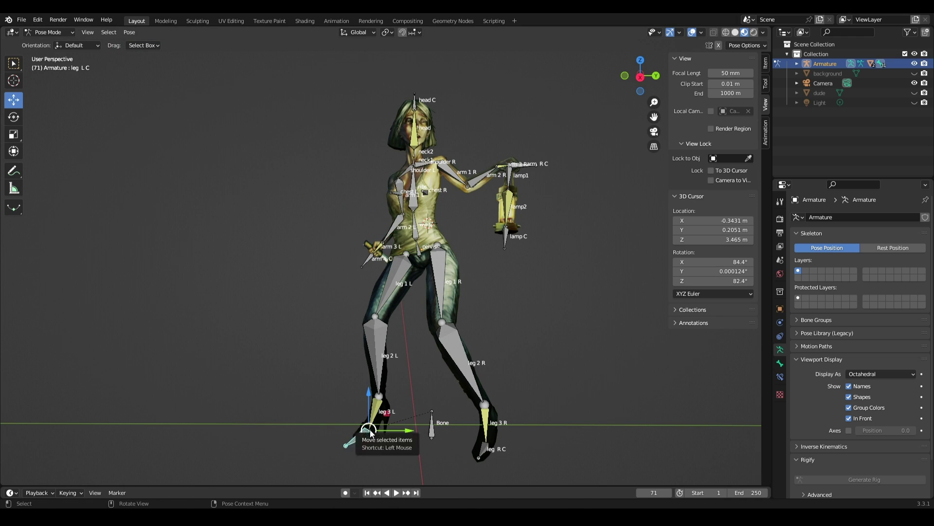
key(g)
click(374, 351)
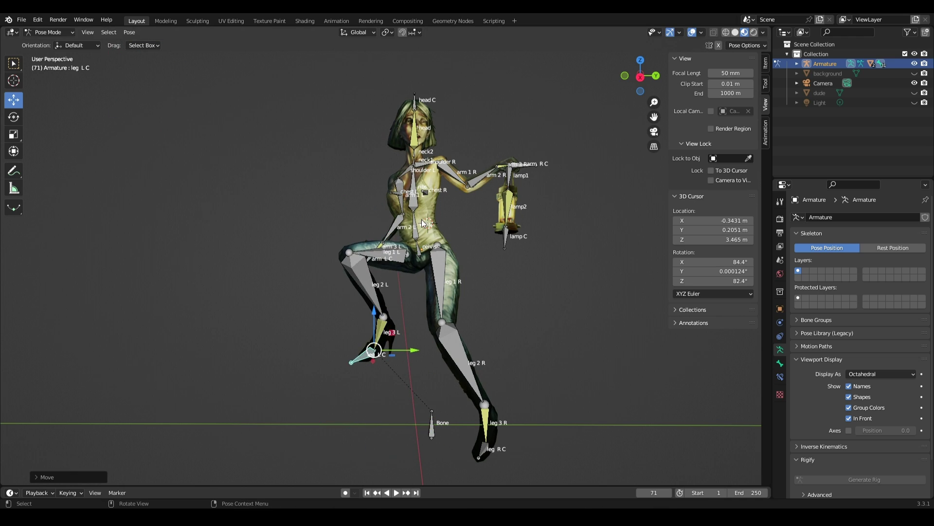
drag(378, 350, 403, 425)
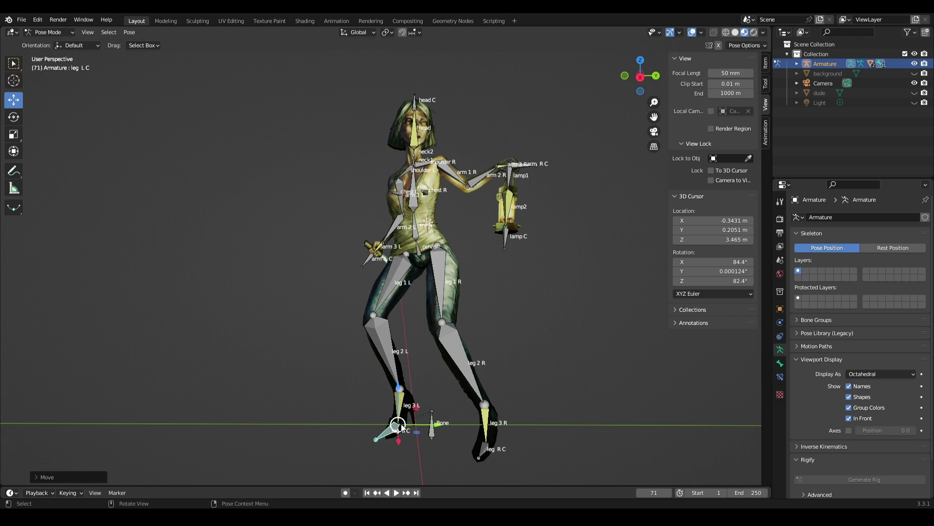
key(ctrl+z)
key(ctrl+z)
middle_drag(449, 229, 444, 227)
Return to Object Mode, select the character mesh together with the armature and switch to Weight Paint mode
click(396, 197)
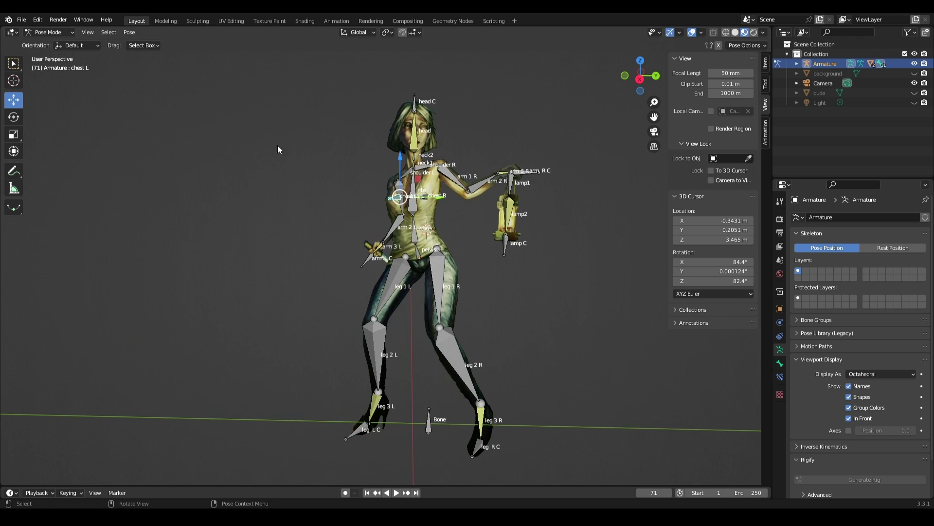
click(47, 42)
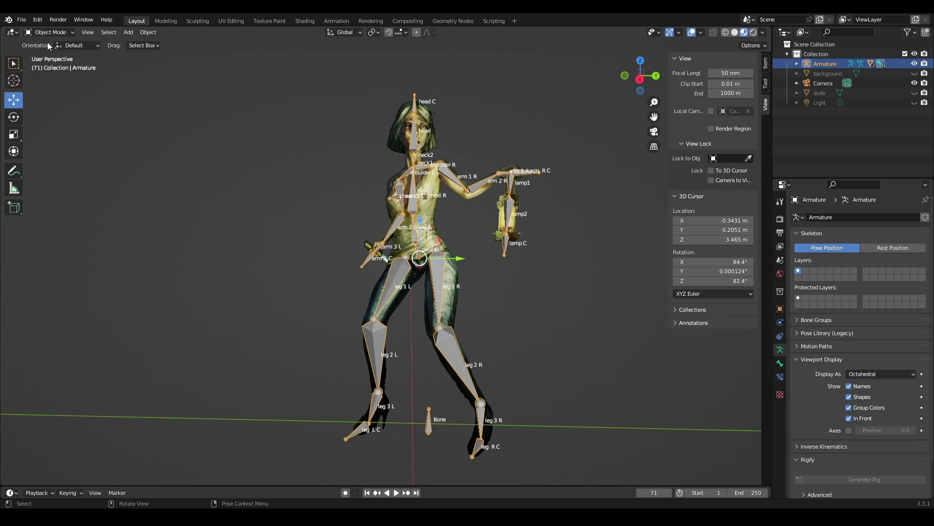
key(Tab)
key(Tab)
click(403, 120)
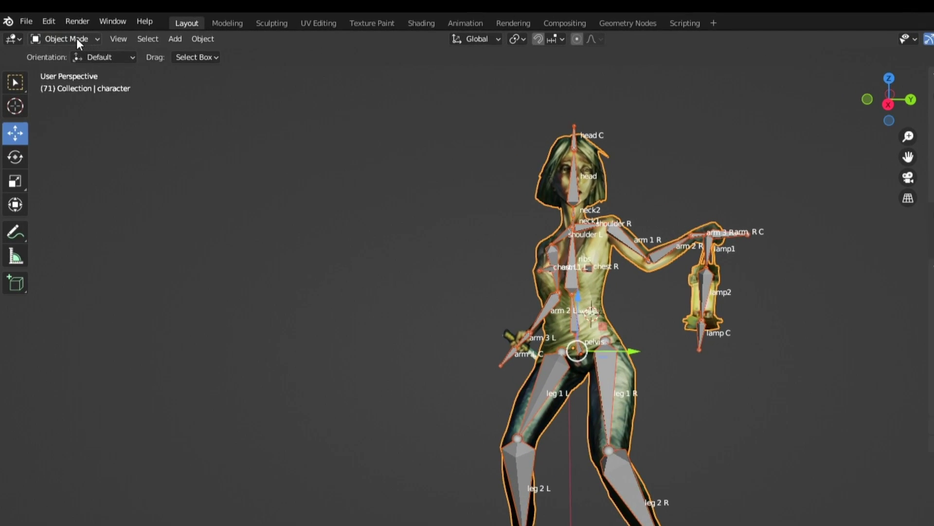
click(77, 38)
click(86, 118)
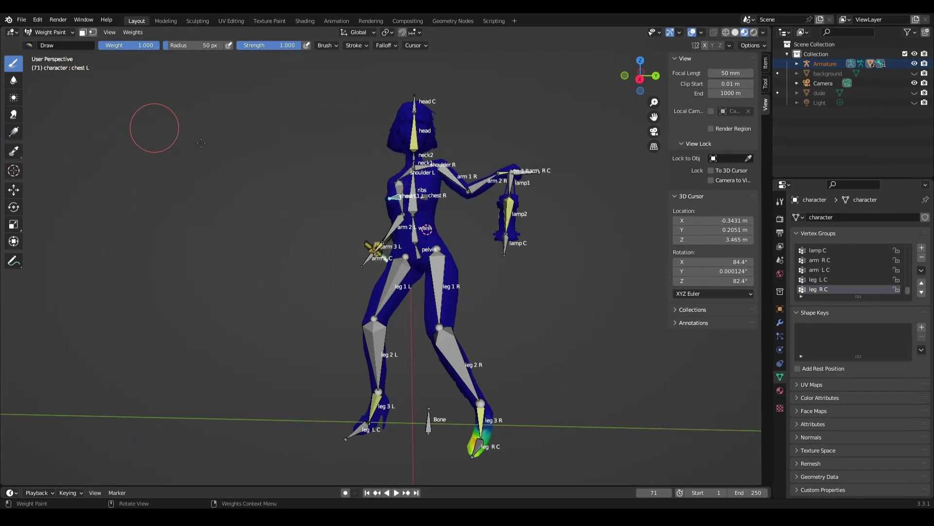
Examine the head bone's weights on the character mesh and select the neck2 bone for a close look
click(13, 190)
scroll(420, 176, up, 2)
shift+middle_drag(441, 137, 428, 248)
click(416, 170)
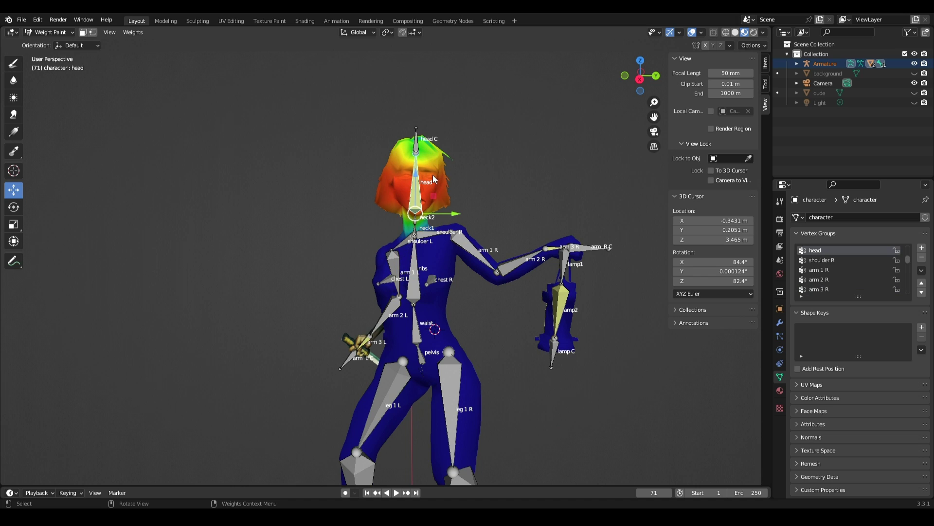
click(414, 220)
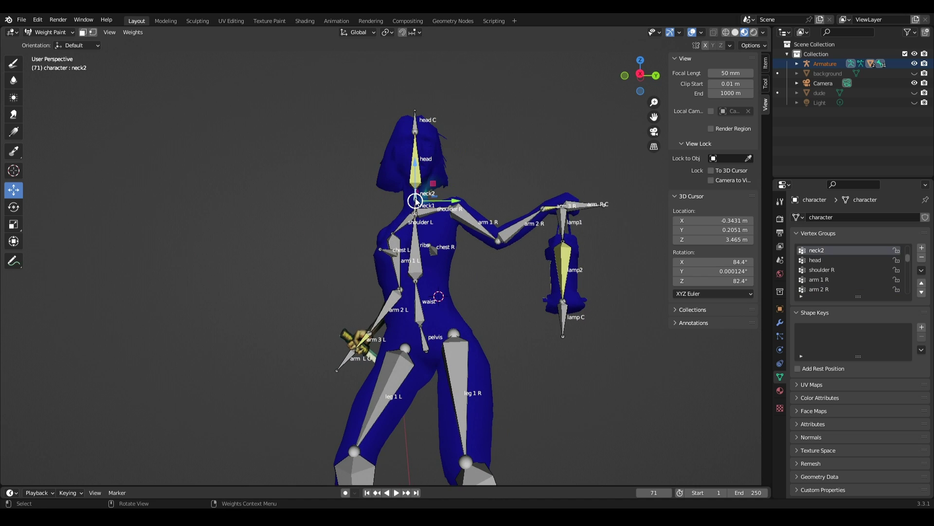
scroll(421, 194, up, 2)
middle_drag(420, 191, 419, 235)
scroll(404, 221, up, 2)
scroll(423, 229, down, 1)
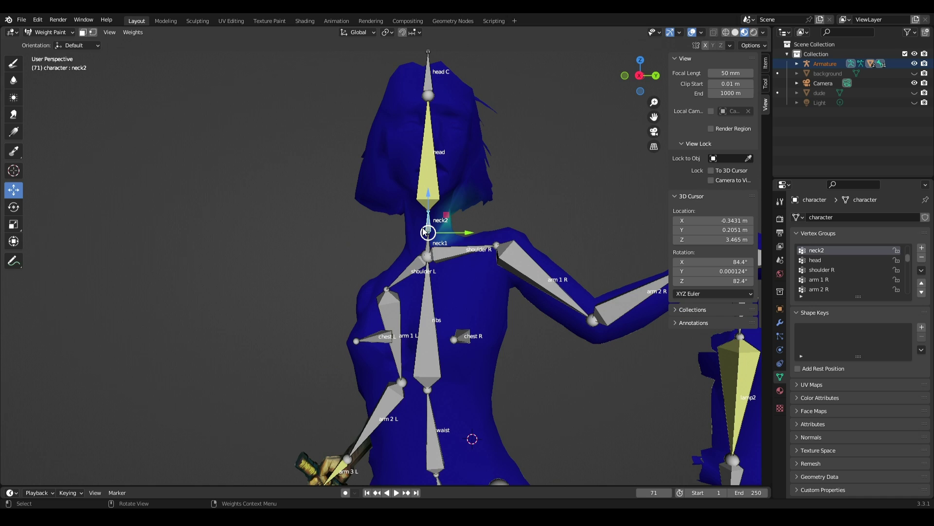
Paint neck2's weights across the neck with the Draw brush at weight 0.568 and radius 25 px
click(780, 203)
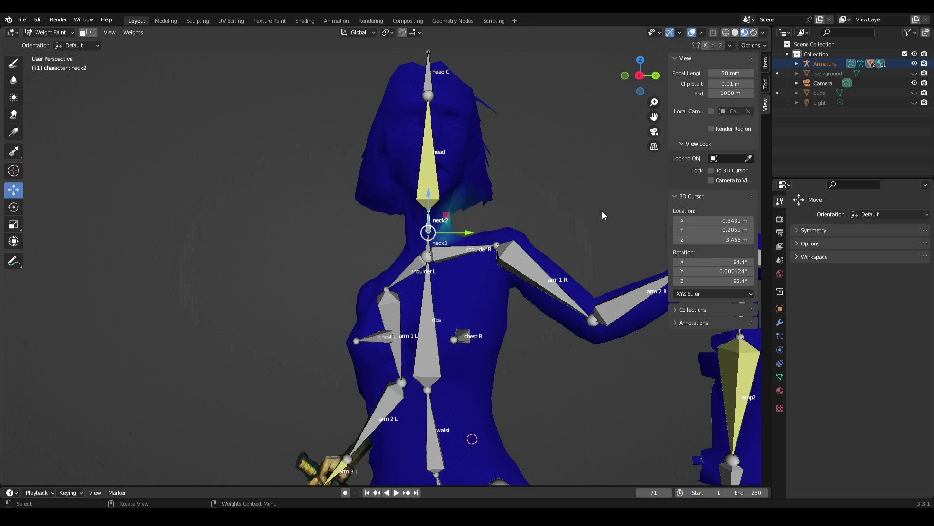
click(13, 63)
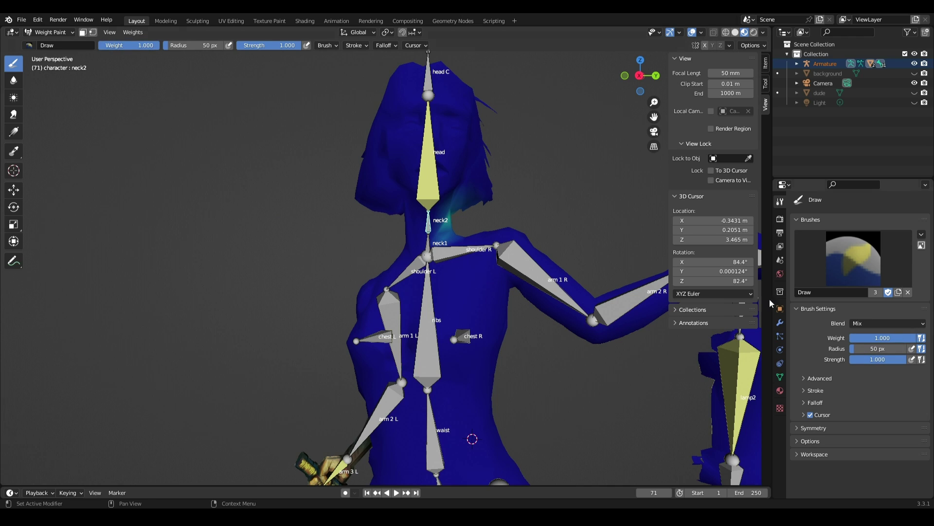
drag(450, 227, 424, 222)
key(ctrl+z)
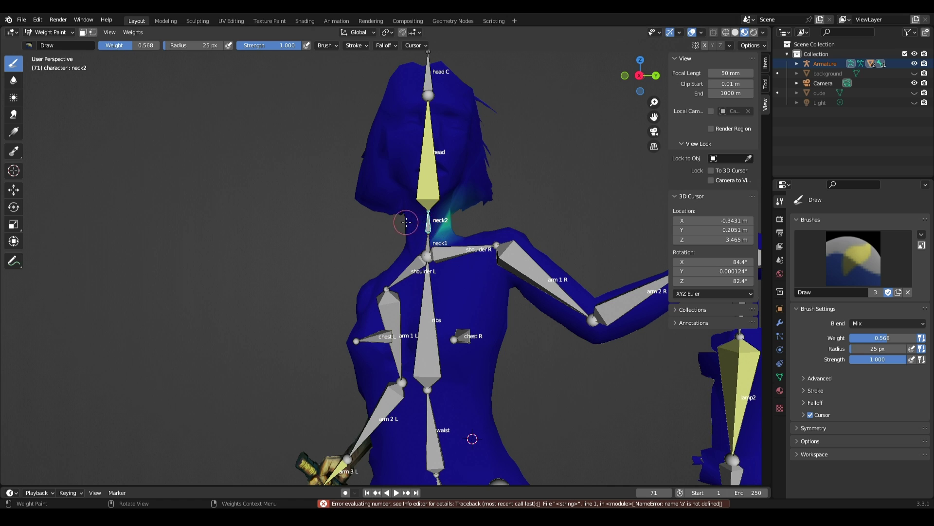
scroll(407, 222, up, 6)
drag(393, 211, 416, 223)
middle_drag(448, 227, 404, 224)
mouse_move(341, 217)
mouse_down()
mouse_move(314, 232)
mouse_move(288, 219)
mouse_up()
Lower the brush weight and touch up neck2's influence around the neck and hair
scroll(292, 223, down, 2)
mouse_move(292, 224)
middle_down()
mouse_move(331, 225)
mouse_move(327, 243)
mouse_move(335, 236)
middle_up()
drag(889, 338, 863, 338)
middle_drag(488, 251, 482, 221)
drag(371, 137, 336, 128)
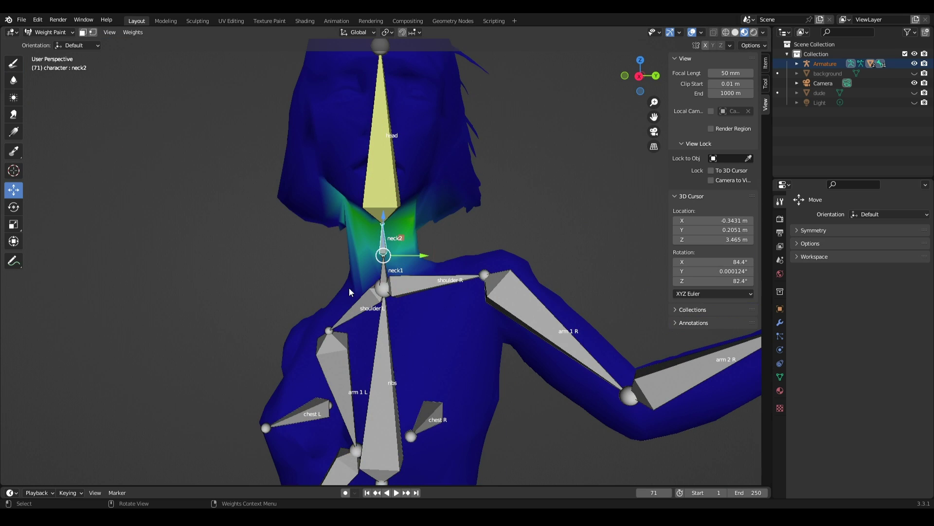
Check the weights of the neck1, shoulder, ribs and left upper arm bones on the character mesh
click(384, 276)
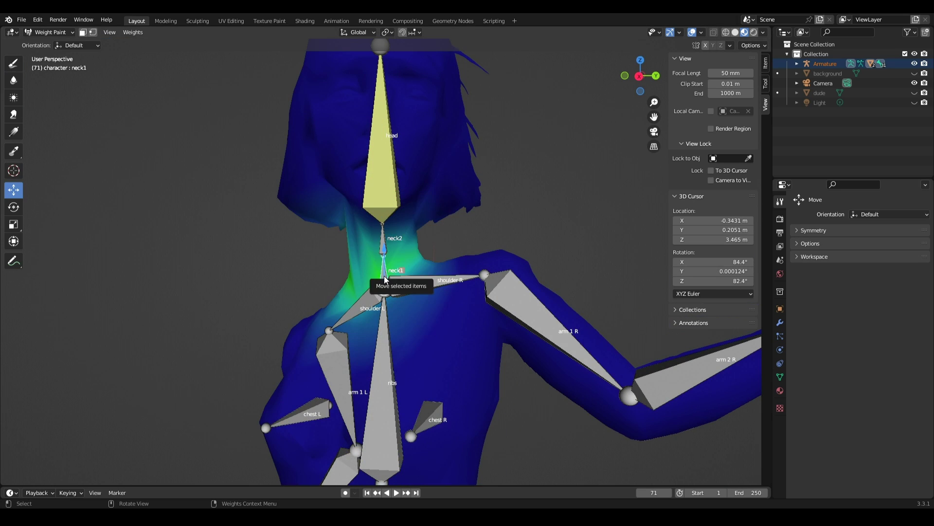
middle_drag(384, 275, 437, 298)
click(437, 295)
click(383, 312)
scroll(365, 341, down, 1)
middle_drag(365, 348, 379, 331)
click(358, 331)
Return to Object Mode, select the separate arm mesh together with the armature and enter Weight Paint mode
click(49, 32)
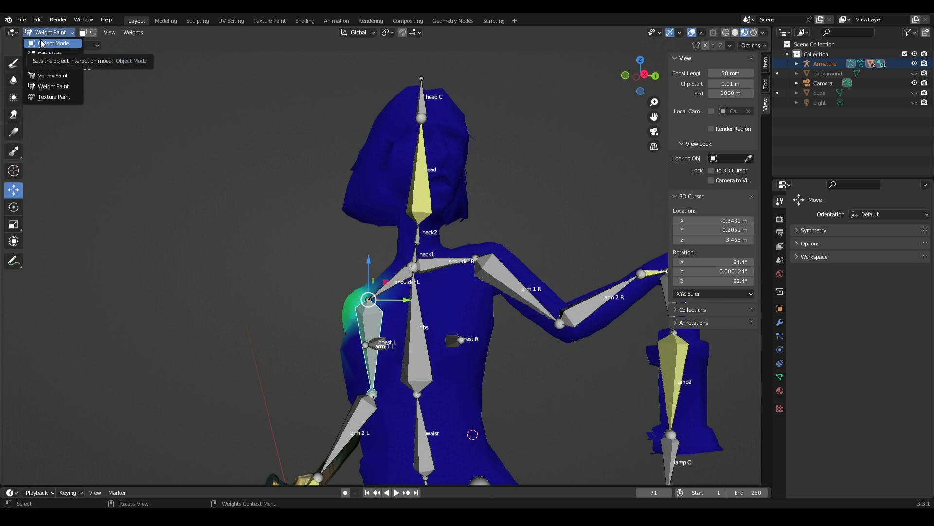
click(42, 44)
middle_drag(351, 312, 420, 312)
click(414, 370)
click(420, 343)
shift+click(440, 344)
shift+click(413, 378)
click(50, 34)
click(61, 77)
key(ctrl+z)
click(51, 32)
click(60, 86)
mouse_move(371, 281)
middle_down()
mouse_move(379, 301)
mouse_move(419, 306)
middle_up()
Select the arm 3 L bone and paint its weights on the knife blade, starting with brush weight 0.719 and radius 25 px
click(14, 64)
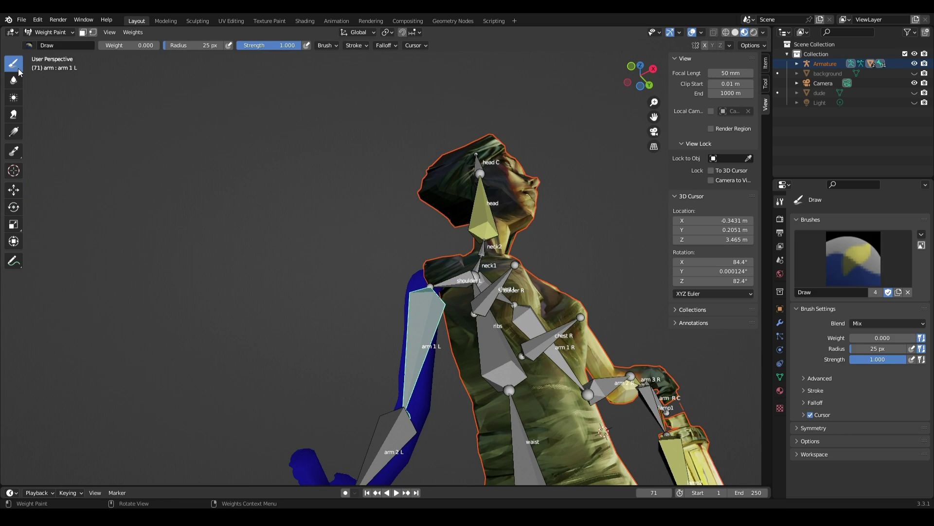
click(15, 195)
middle_drag(486, 404, 337, 321)
click(327, 334)
click(288, 337)
mouse_move(351, 361)
middle_down()
mouse_move(361, 389)
mouse_move(423, 397)
mouse_move(392, 392)
middle_up()
click(13, 64)
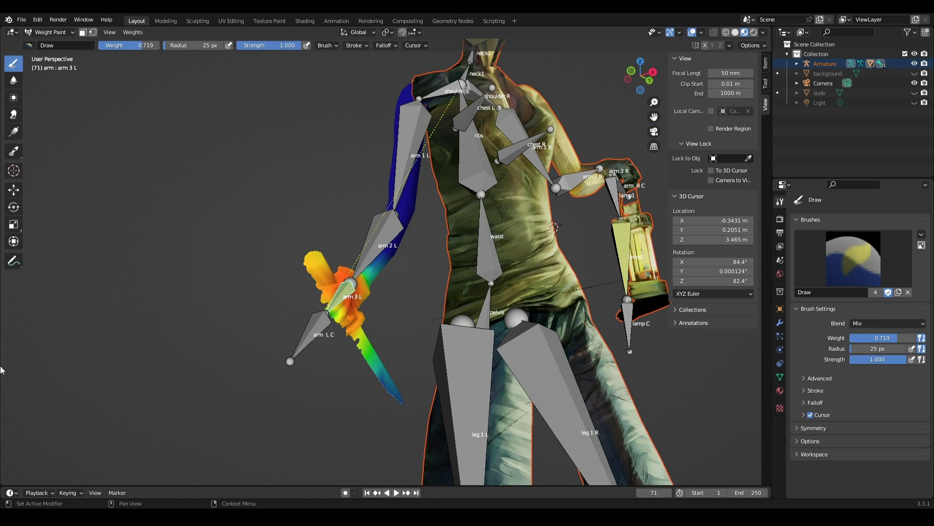
drag(376, 373, 390, 389)
middle_drag(389, 389, 358, 385)
drag(893, 337, 904, 338)
mouse_move(390, 379)
middle_down()
mouse_move(439, 380)
mouse_move(403, 403)
middle_up()
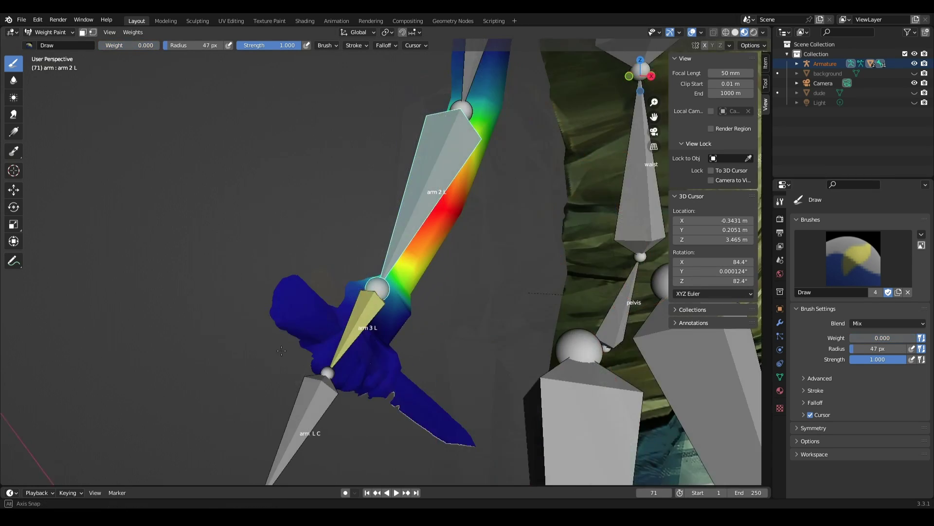
Check the weights of the arm 3 L, arm 2 L and arm 1 L bones on the arm mesh
middle_drag(229, 292, 202, 290)
click(14, 190)
click(348, 316)
middle_drag(375, 214, 372, 217)
click(441, 162)
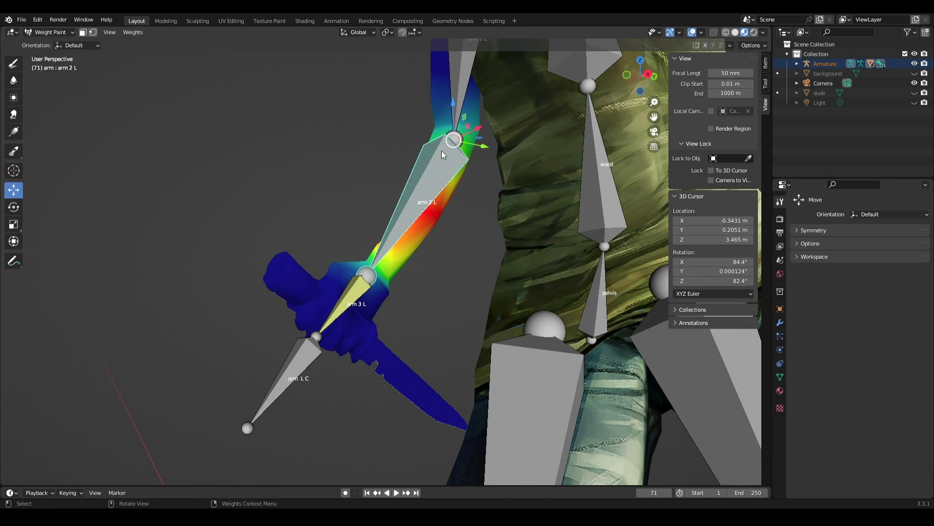
click(460, 103)
Paint the ribs bone's weights over the character's torso with the Draw brush at weight 0.360 and radius 46 px
click(419, 197)
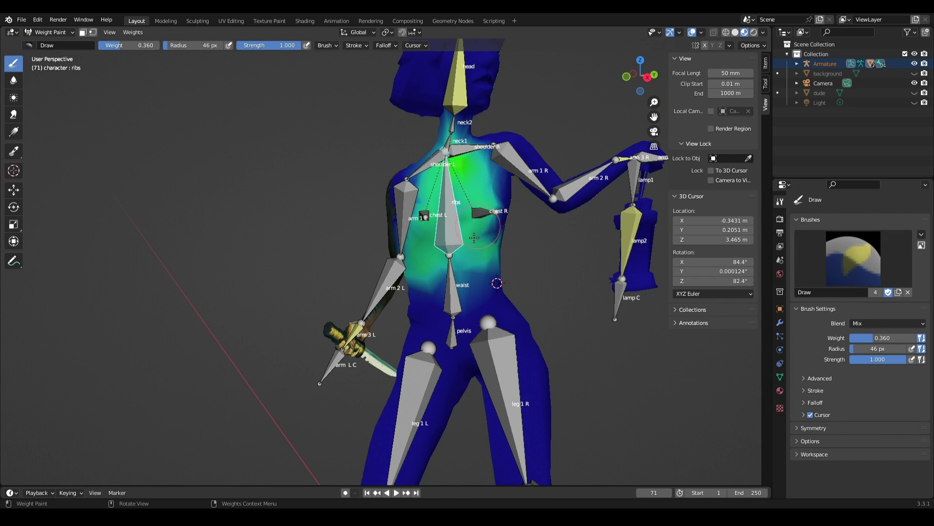
middle_drag(474, 237, 414, 229)
drag(414, 229, 428, 253)
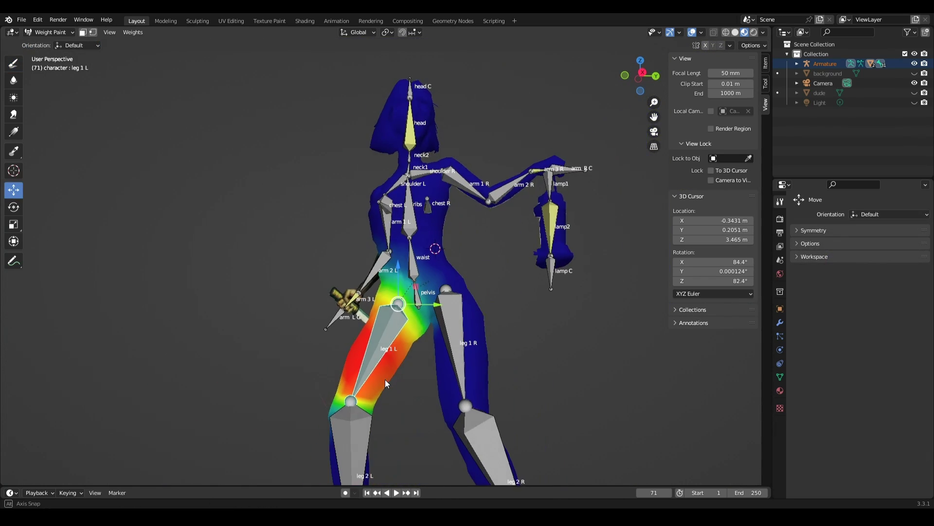
Paint the leg 1 R bone's weight away around the hip with the Draw brush at weight 0.000 and radius 44 px
ctrl+middle_drag(385, 378, 425, 341)
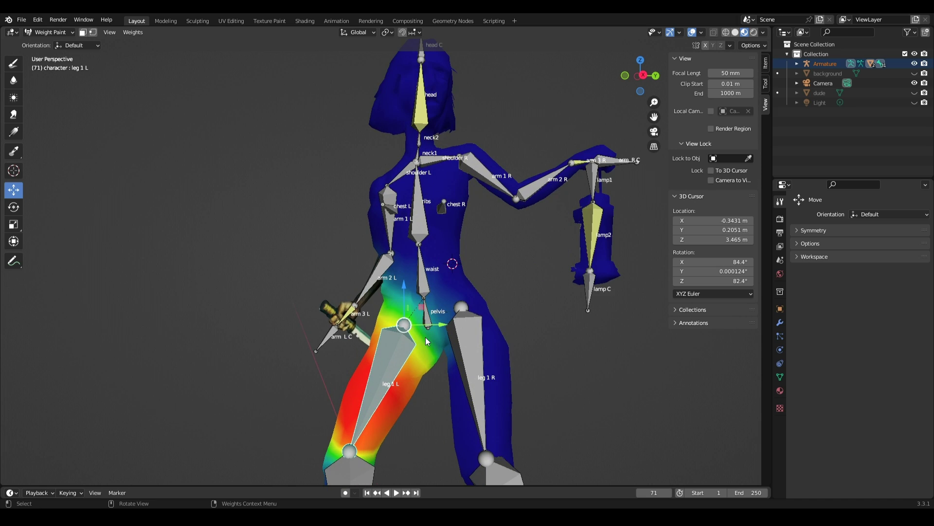
click(14, 64)
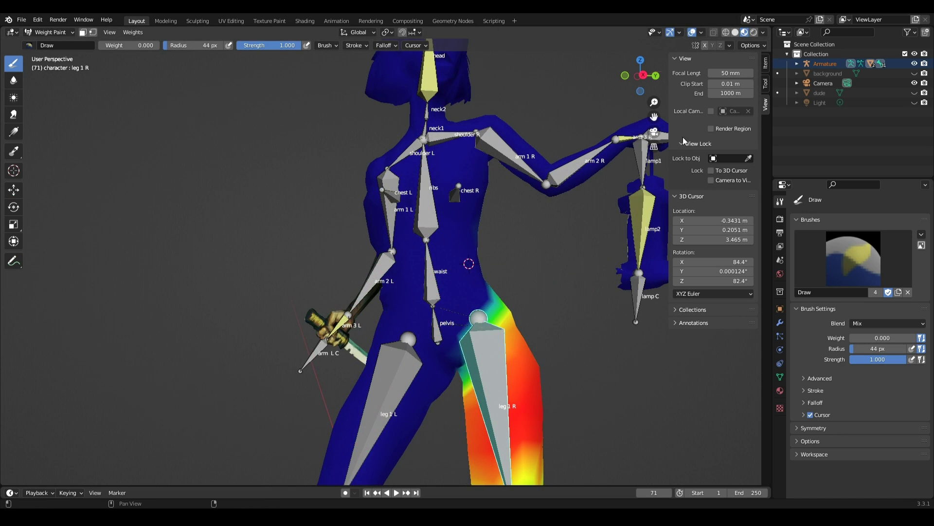
click(692, 32)
click(692, 32)
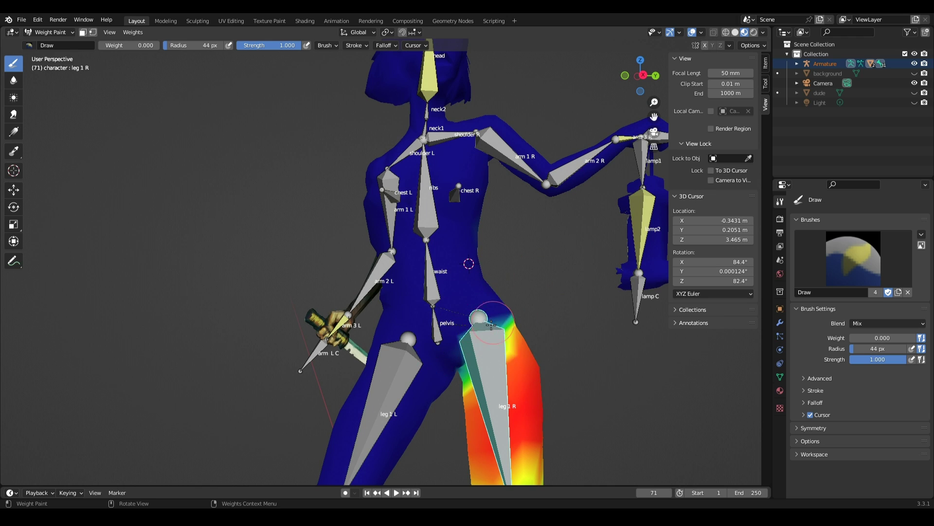
middle_drag(493, 322, 379, 357)
scroll(386, 365, down, 4)
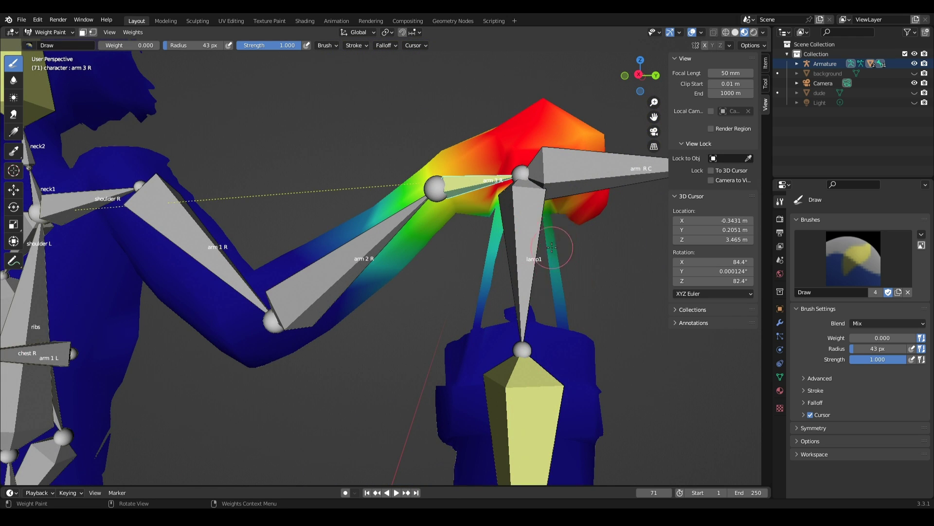
Move the arm L C control bone in Pose Mode to test how the knife arm deforms
scroll(544, 324, down, 3)
key(g)
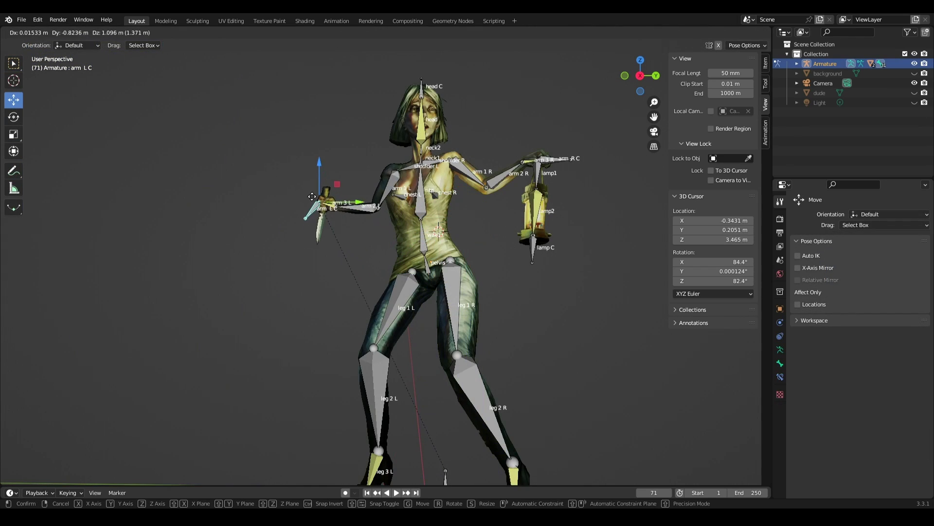
click(424, 237)
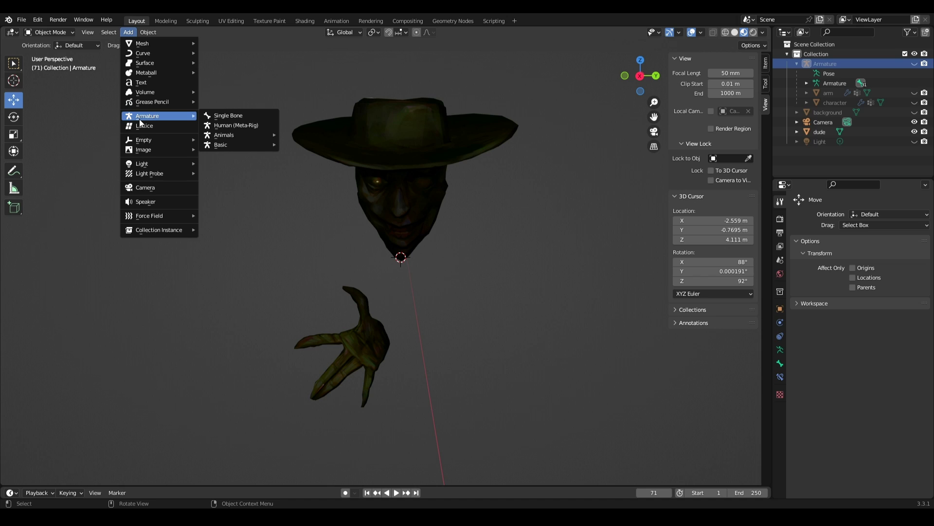
Build a second armature from a single bone in the hatted head, shown in front with names, with head, hat and cheek bones
click(228, 115)
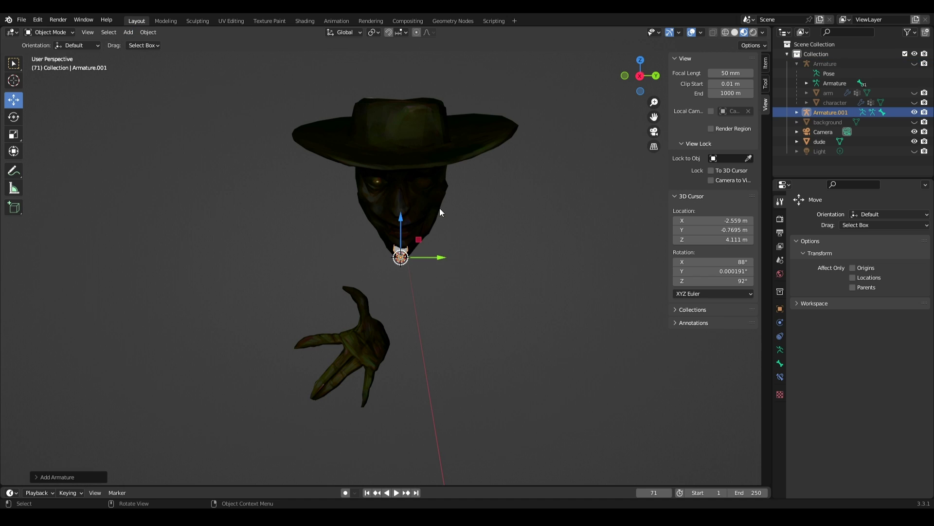
click(780, 349)
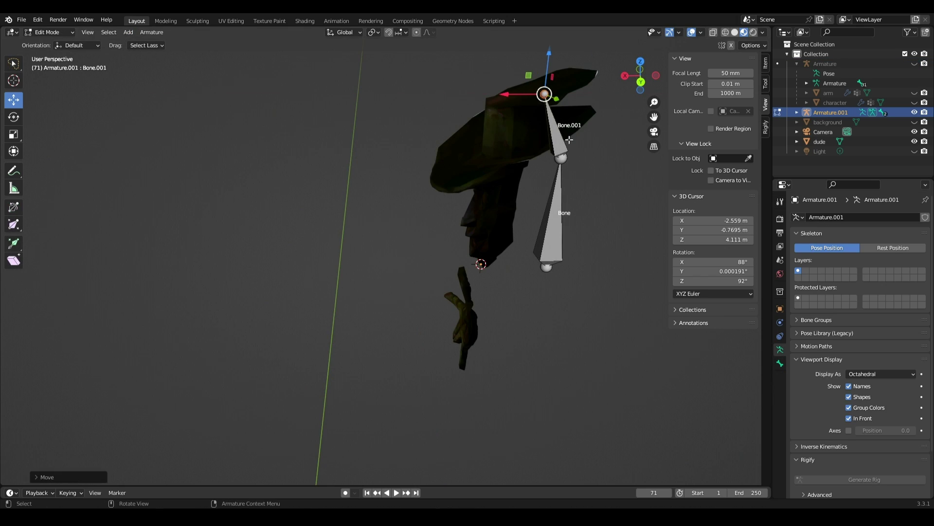
click(537, 271)
drag(517, 269, 506, 270)
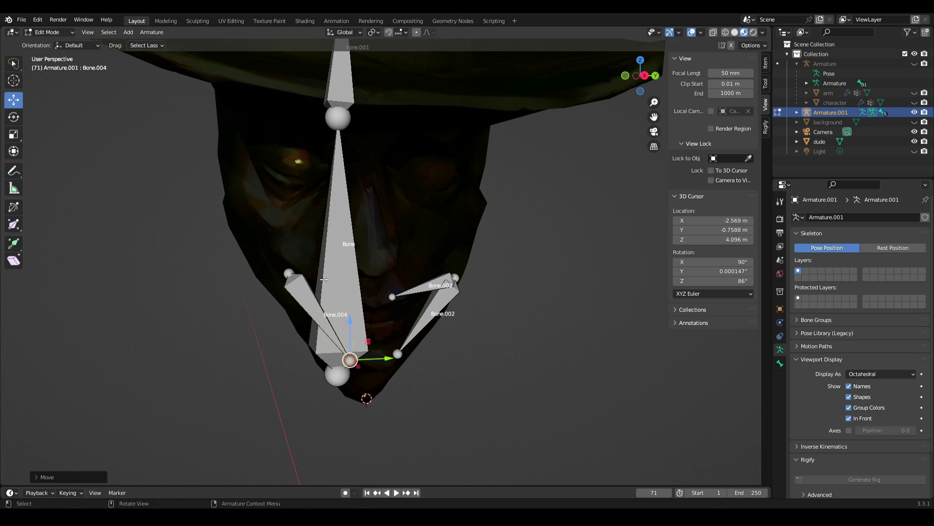
click(289, 273)
key(e)
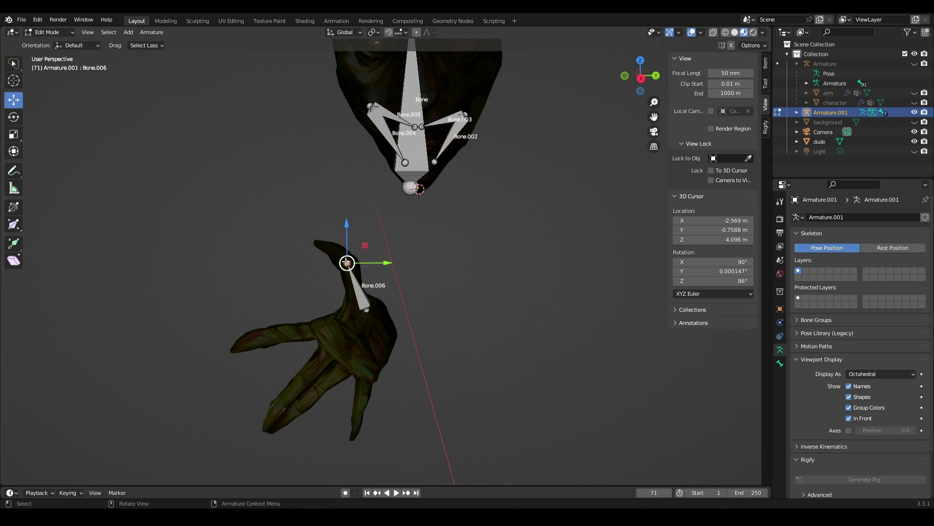
Extrude and position bone chains along the thumb and fingers of the dude's hand
key(e)
click(302, 237)
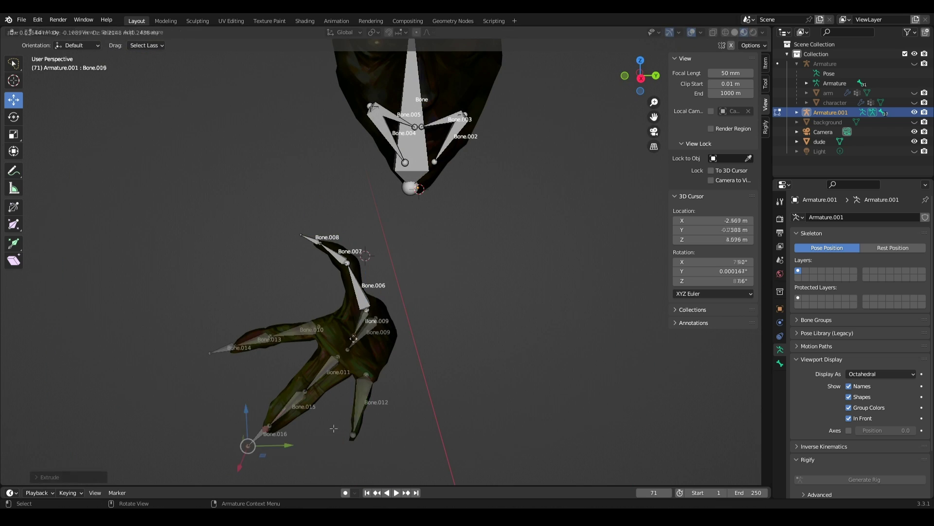
click(359, 411)
key(g)
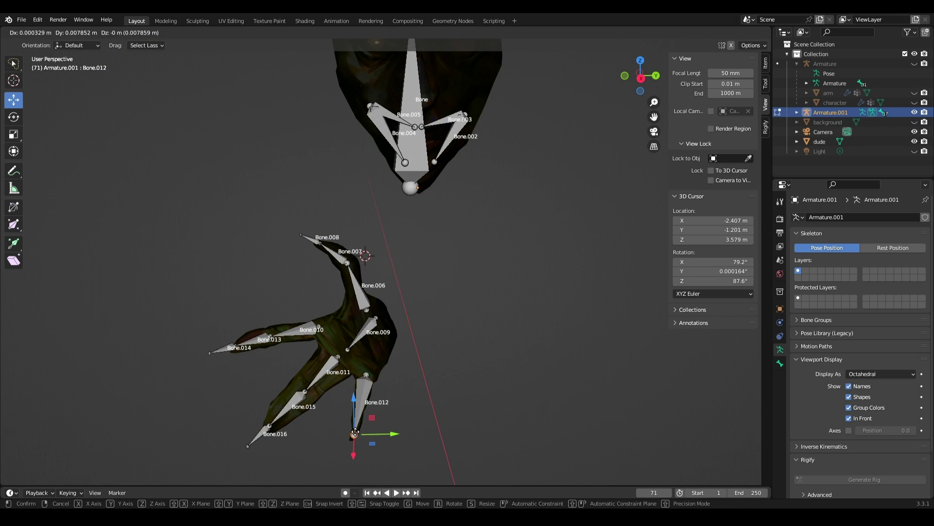
click(355, 424)
click(356, 447)
Add a separate bone below the head and extrude another bone from the tip of the hat bone
key(shift+a)
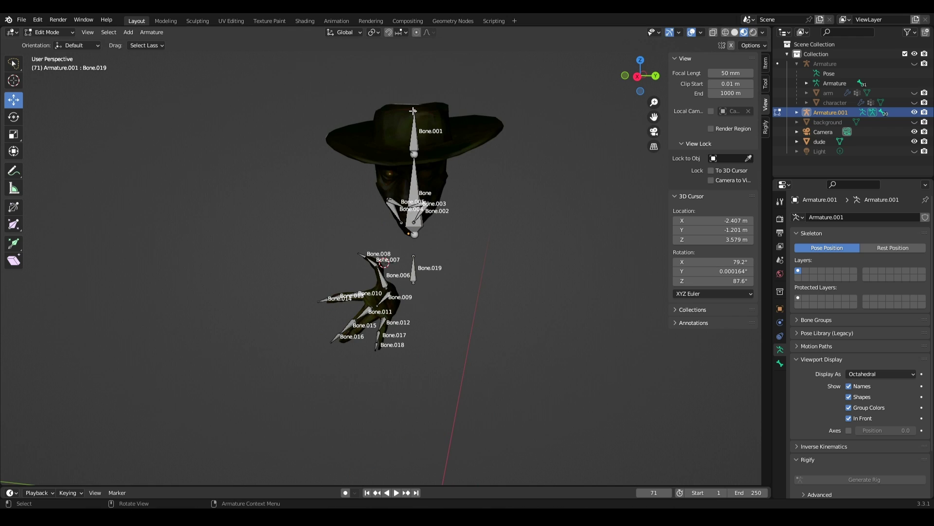
click(415, 110)
key(e)
click(414, 86)
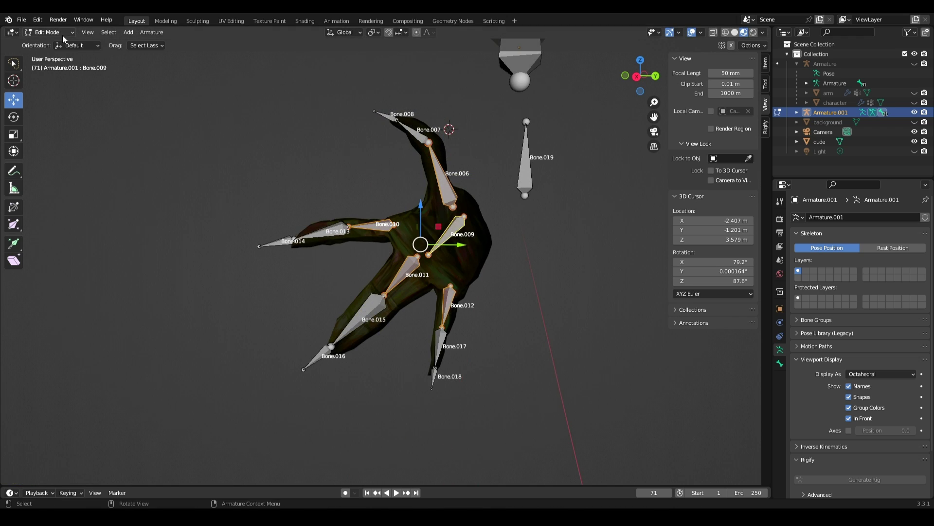
Parent the base bones of the thumb and fingers to the palm bone, Bone.009
key(ctrl+p)
click(148, 118)
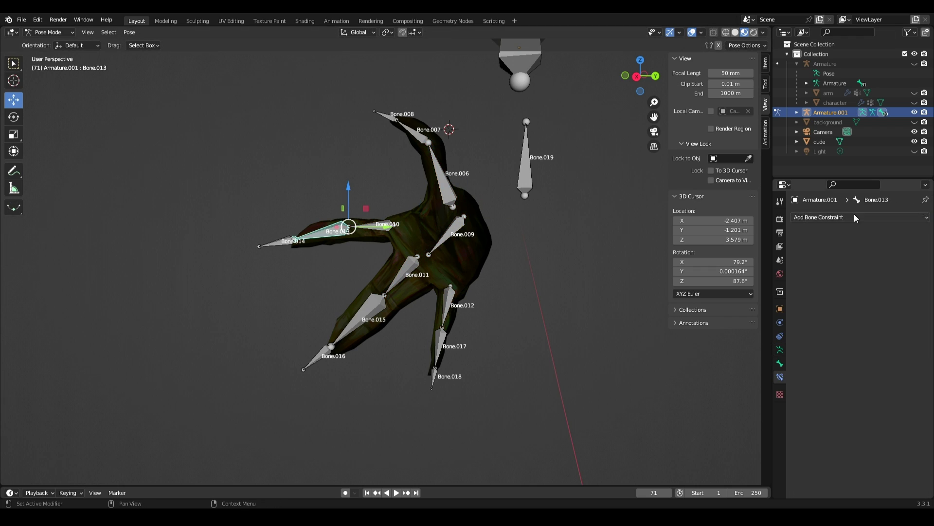
Add an Inverse Kinematics constraint to Bone.013 targeting Bone.014 of Armature.001, with chain length 2
click(855, 217)
click(849, 257)
click(857, 252)
click(862, 280)
click(914, 295)
click(913, 295)
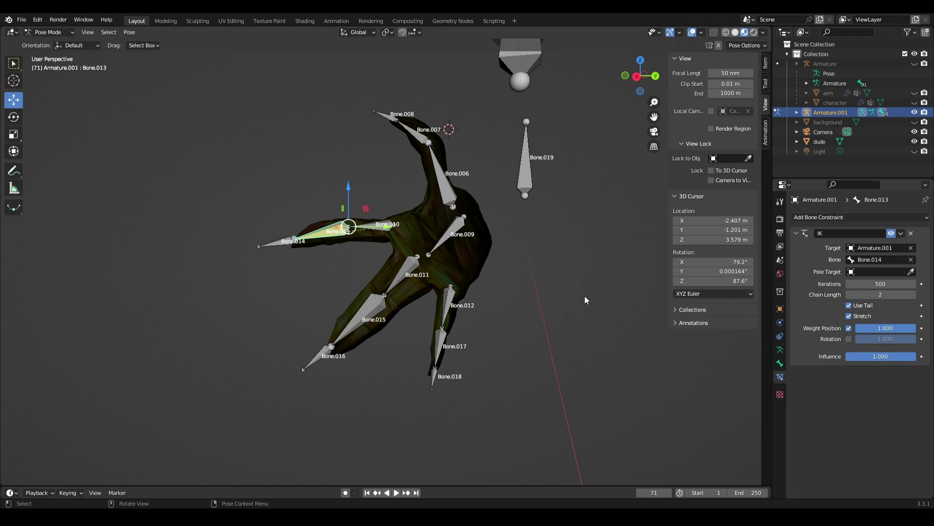
Clear the parents of the fingertip bones Bone.014, Bone.016, Bone.018 and Bone.008 in Edit Mode and return to Pose Mode
click(287, 241)
key(Tab)
key(alt+p)
click(253, 221)
click(323, 365)
key(alt+p)
click(324, 359)
click(433, 378)
key(alt+p)
click(433, 378)
click(391, 114)
key(alt+p)
click(390, 116)
click(55, 33)
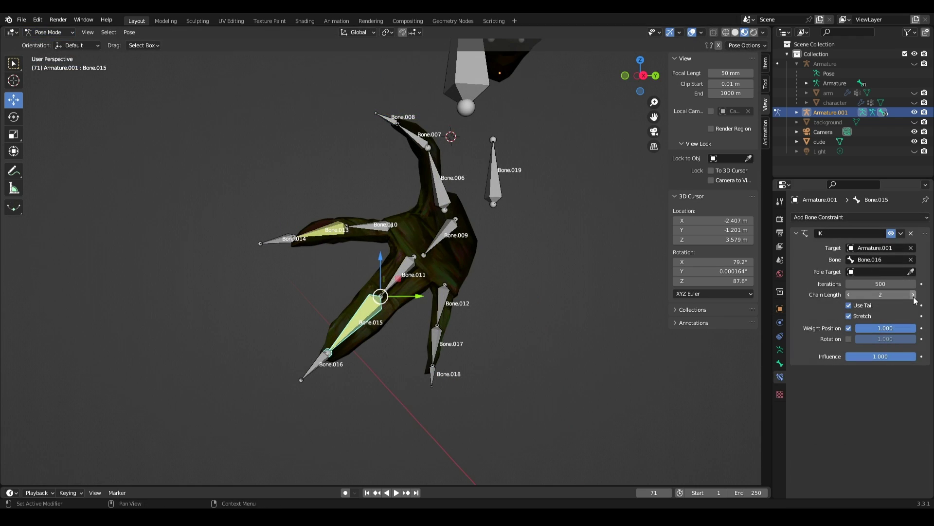
Finish the IK constraints on the remaining fingers with chain length 2 and test-move their fingertip control bones
click(327, 358)
click(432, 381)
key(g)
click(453, 349)
click(912, 294)
click(389, 126)
key(g)
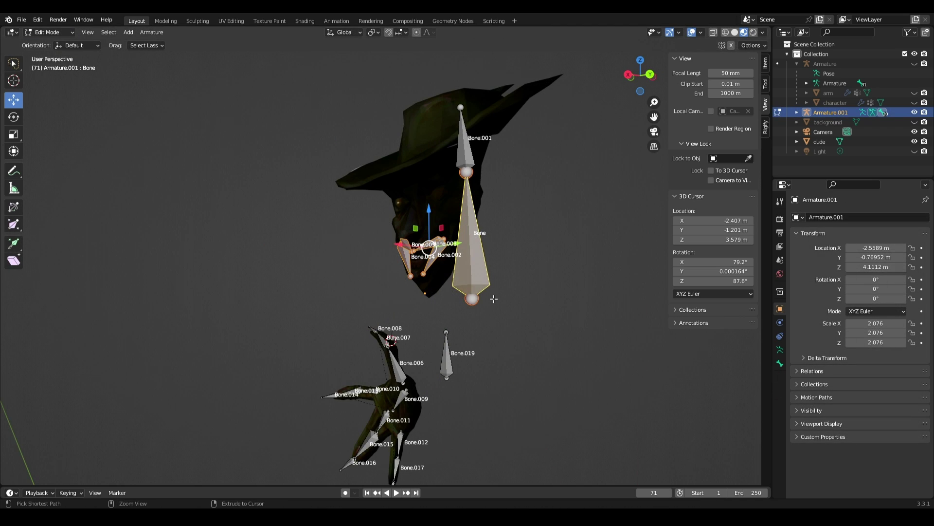
Parent the cheek bones on both sides of the mouth to the main head bone
key(ctrl+p)
click(476, 294)
middle_drag(476, 294, 449, 344)
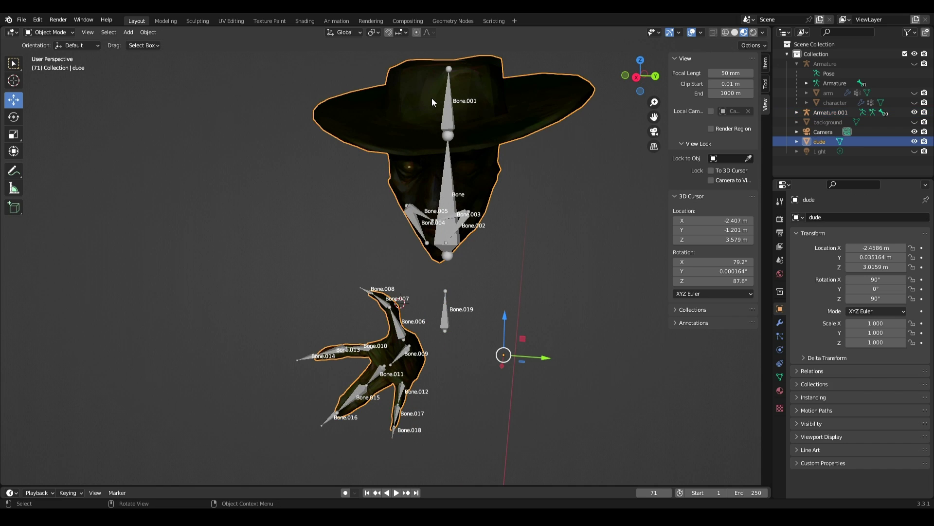
Parent the dude mesh to Armature.001 and refine the head bone's weights on the hat at weight 1.000 and radius 109 px
shift+click(448, 319)
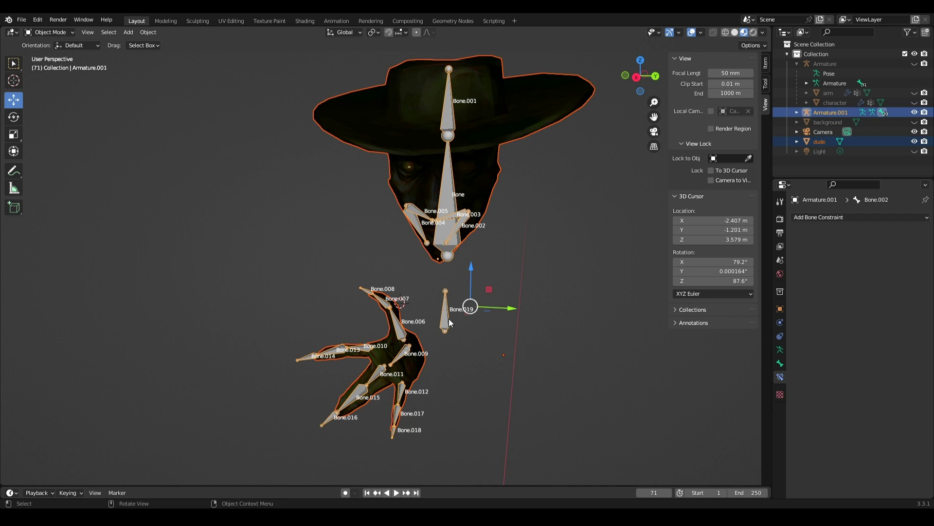
key(ctrl+p)
click(449, 319)
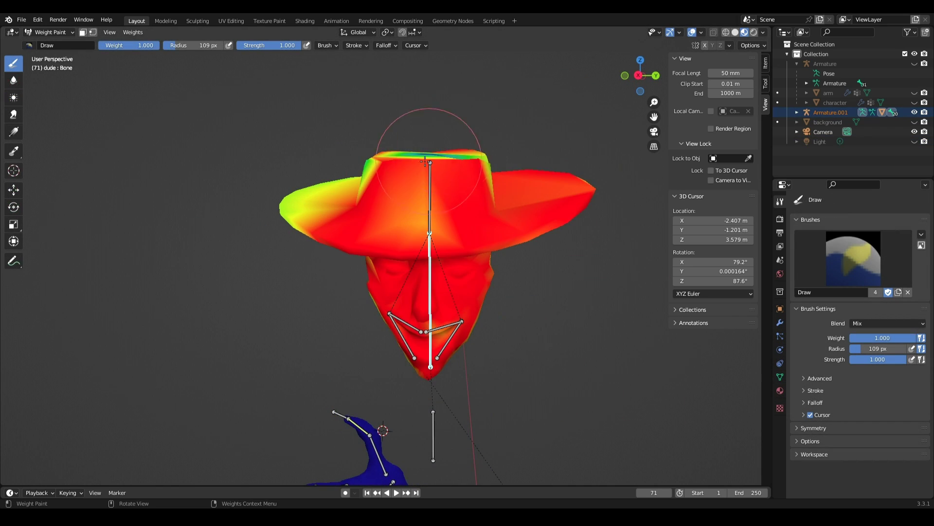
middle_drag(428, 115, 547, 120)
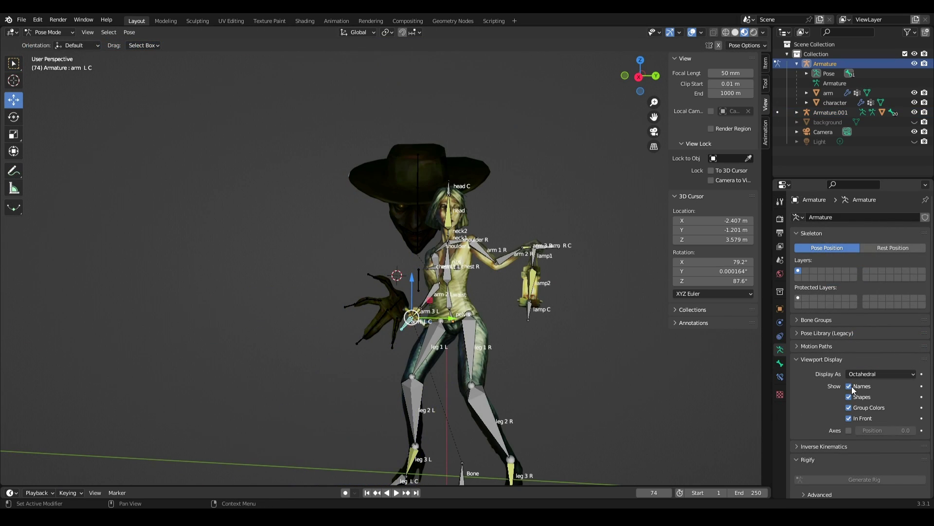
Hide the bone names of the woman's armature and display its bones as Stick
click(852, 386)
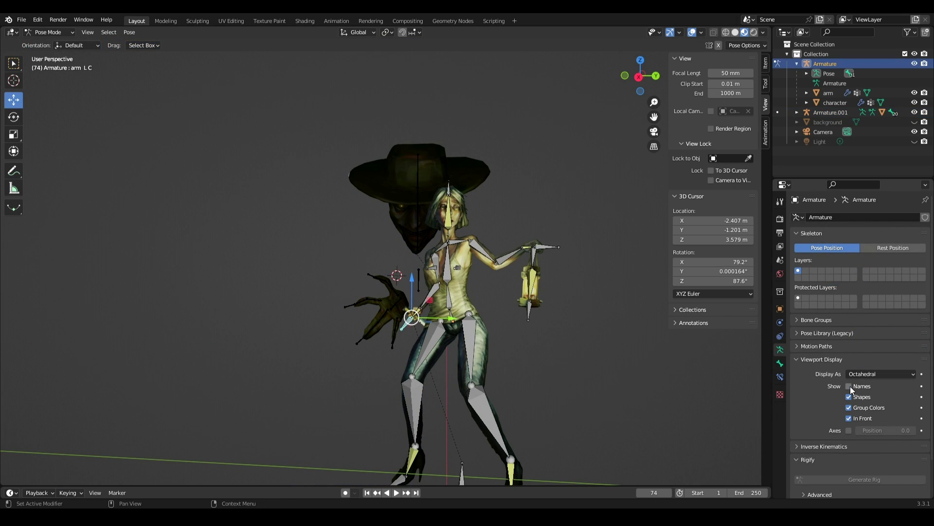
click(862, 373)
click(858, 392)
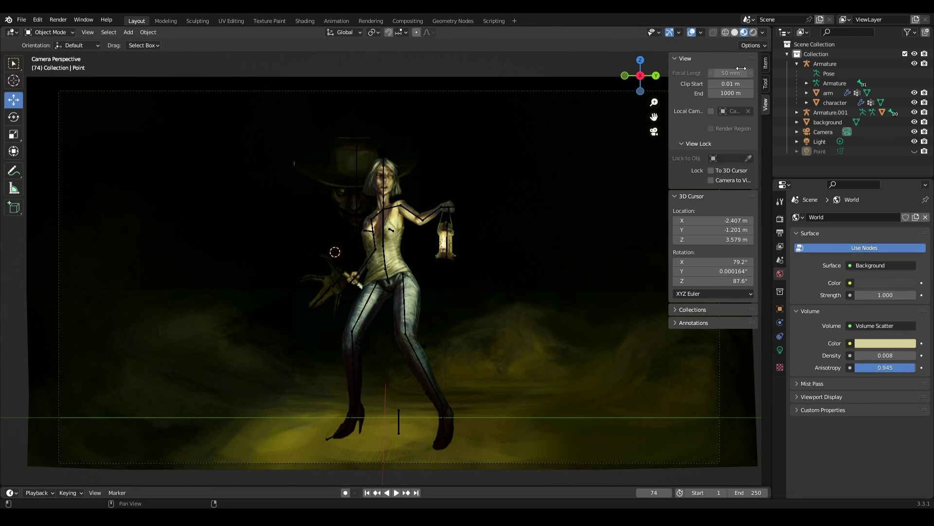
Switch the viewport to Rendered shading and open the character mesh's material settings
click(753, 33)
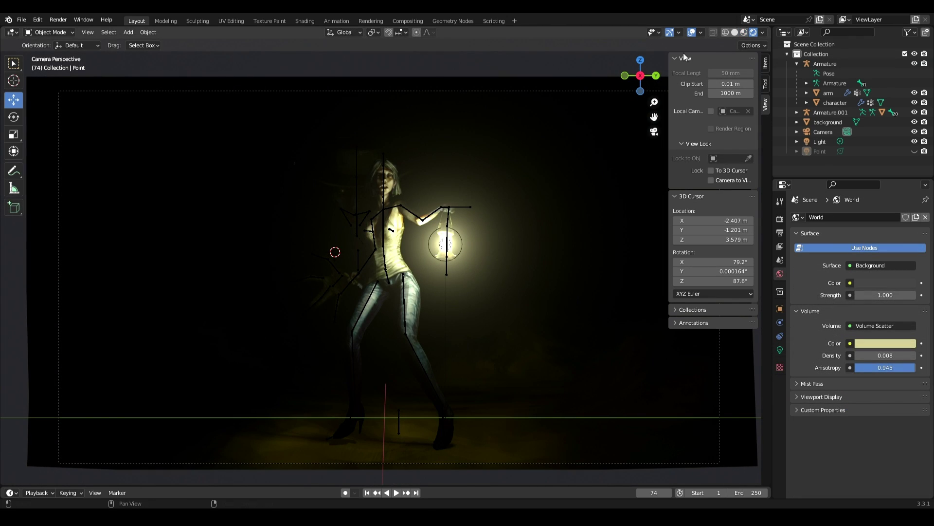
click(397, 261)
click(780, 390)
scroll(812, 398, down, 3)
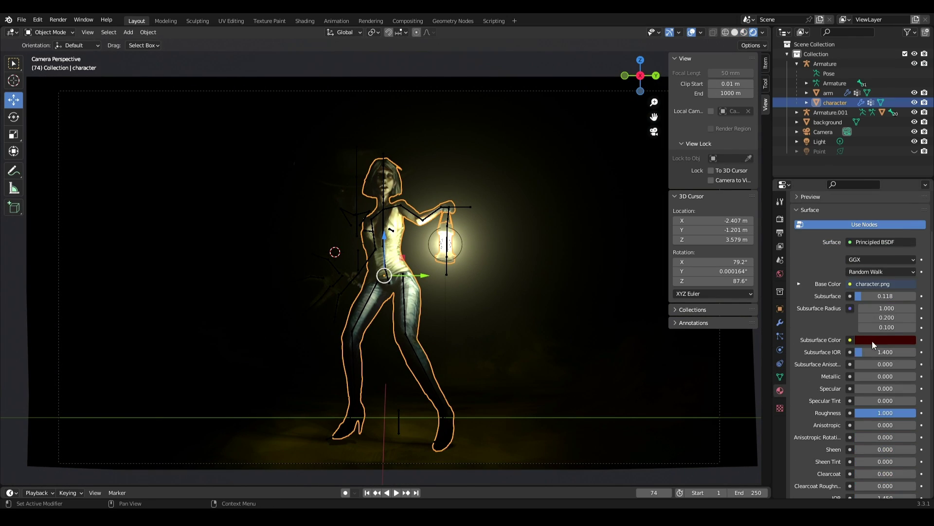
Try a Subsurface value of 0.976 on the character's material and undo the change
drag(863, 296, 912, 296)
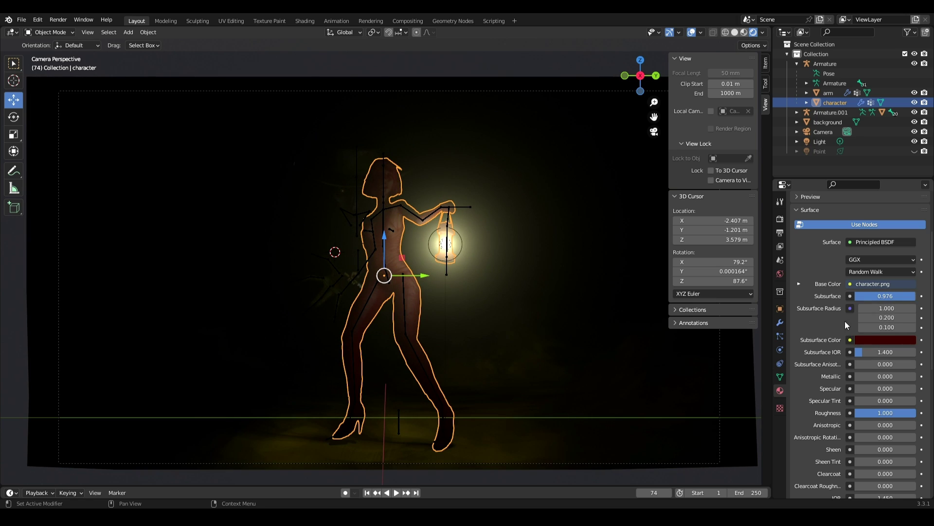
key(ctrl+z)
scroll(816, 331, down, 10)
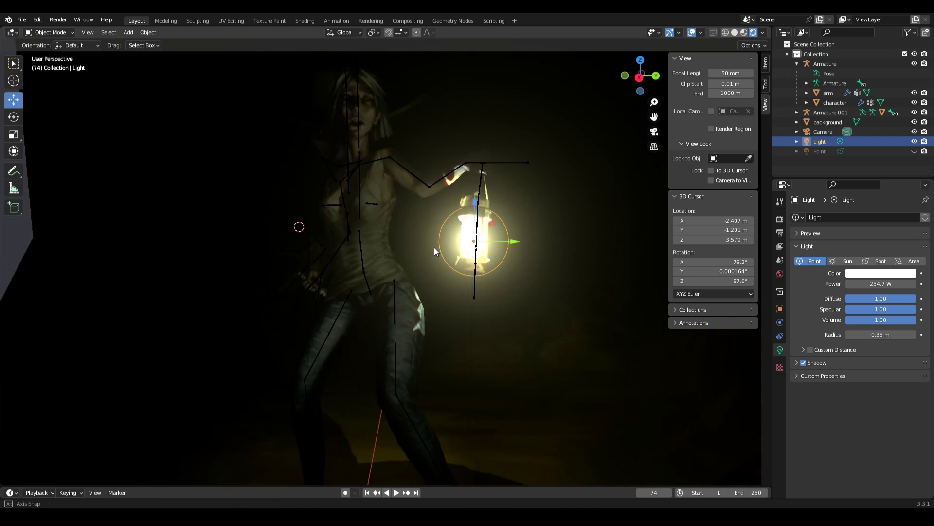
Examine the lantern's point light, the arm material and the world's Volume Scatter settings
scroll(434, 247, down, 3)
middle_drag(435, 247, 408, 219)
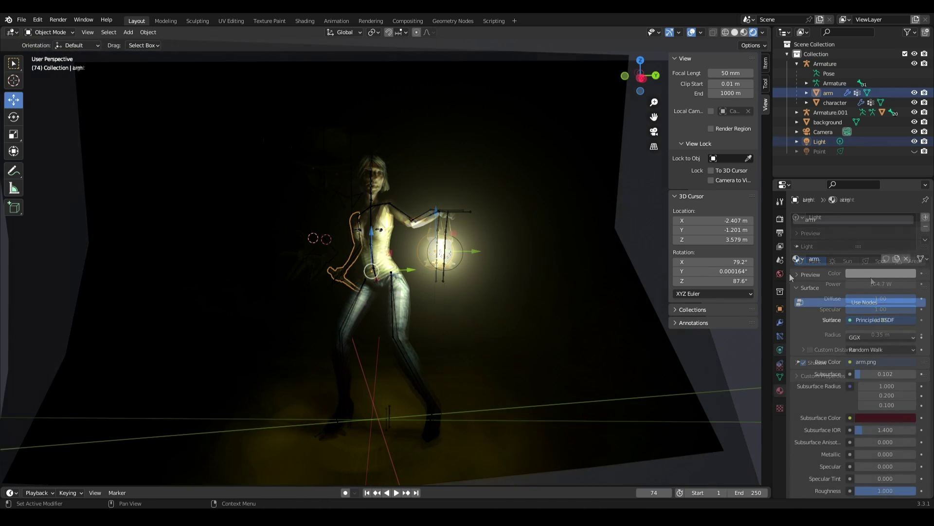
click(867, 325)
click(866, 323)
click(803, 309)
click(803, 310)
click(858, 322)
click(858, 321)
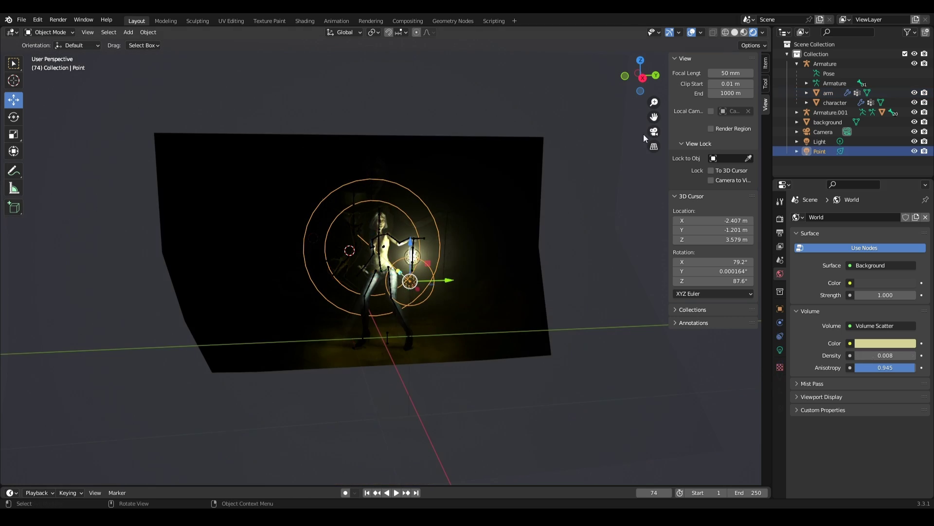
Return to the camera view and compare the scene with the Point light hidden and shown
click(652, 132)
click(914, 152)
click(914, 152)
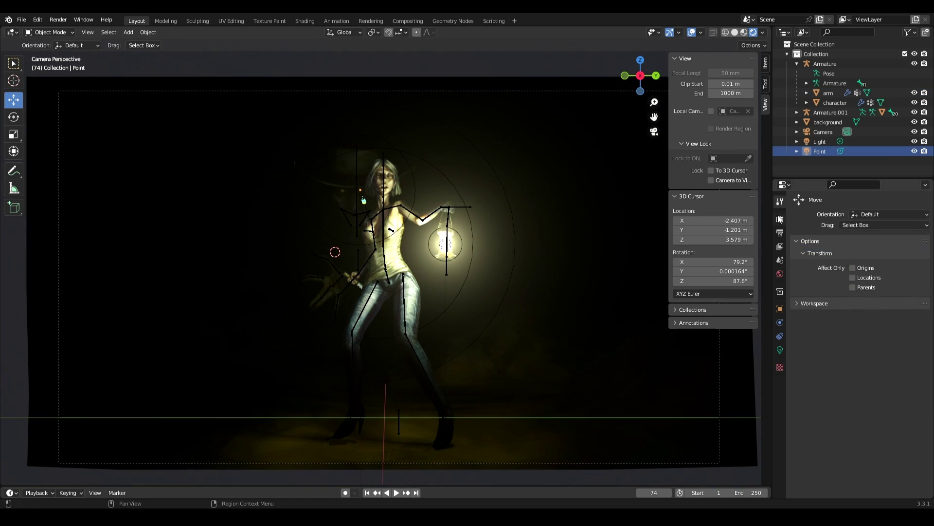
Set the View Transform to Filmic in the render's color management settings
click(780, 219)
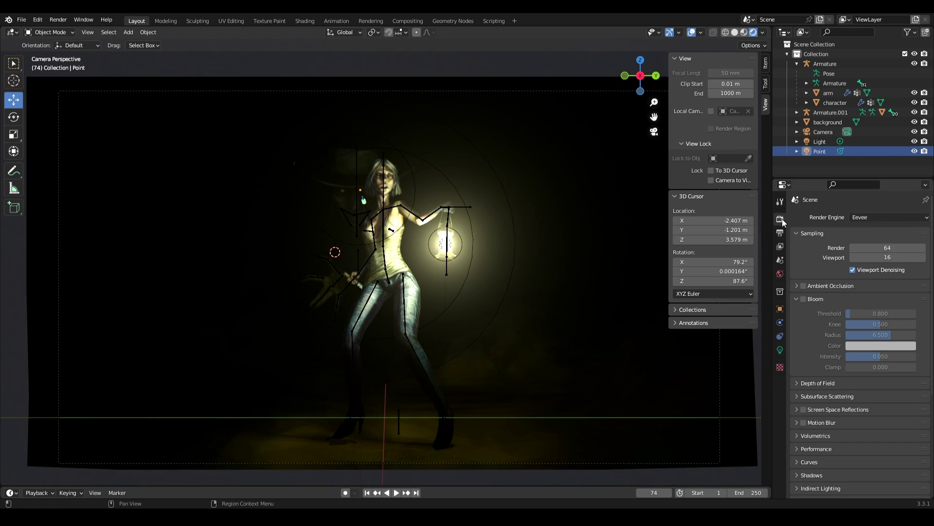
scroll(828, 370, down, 8)
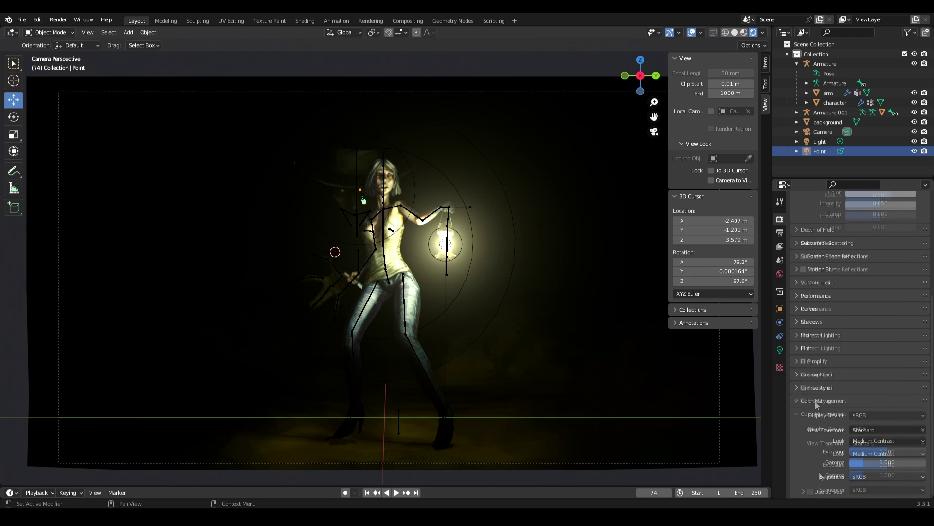
click(869, 428)
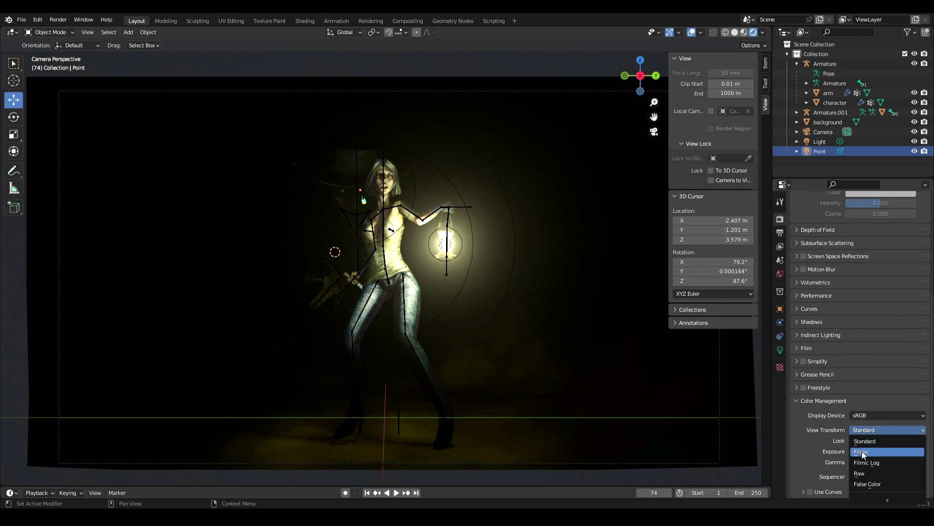
click(862, 451)
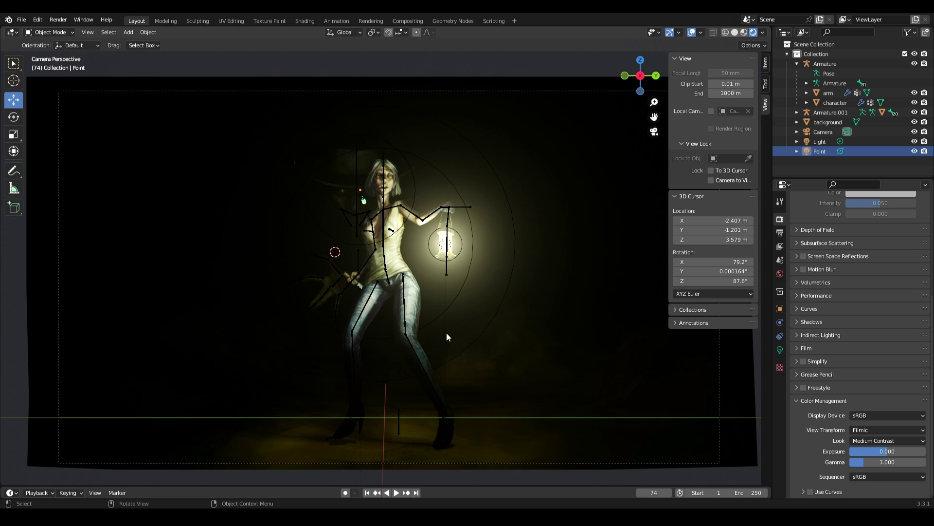
Set the View Transform to Standard in the render's color management settings
click(890, 425)
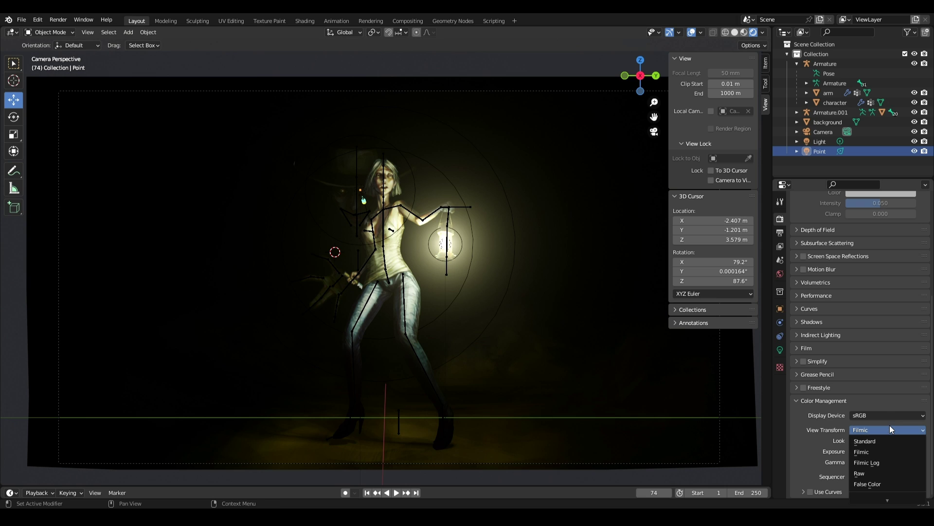
click(871, 441)
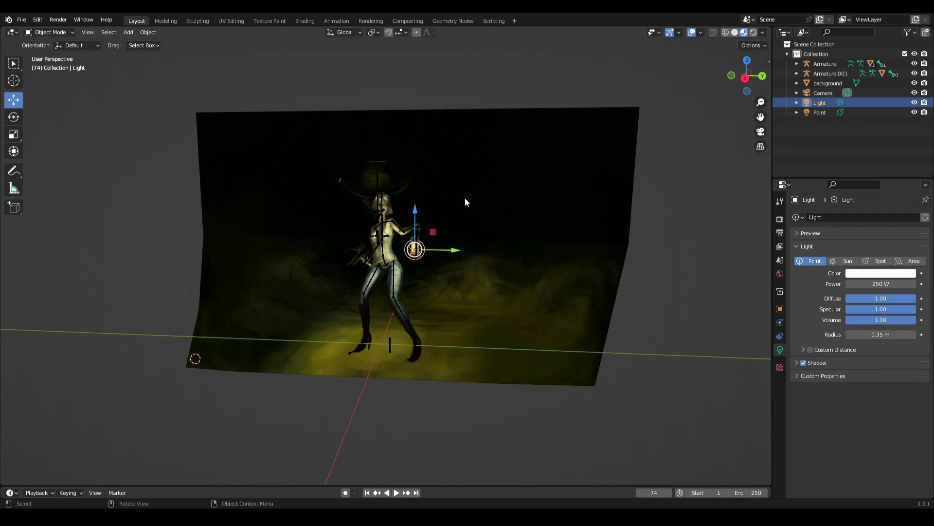
Enlarge the timeline area and put the woman's armature into Pose Mode
scroll(465, 203, up, 4)
middle_drag(465, 202, 481, 236)
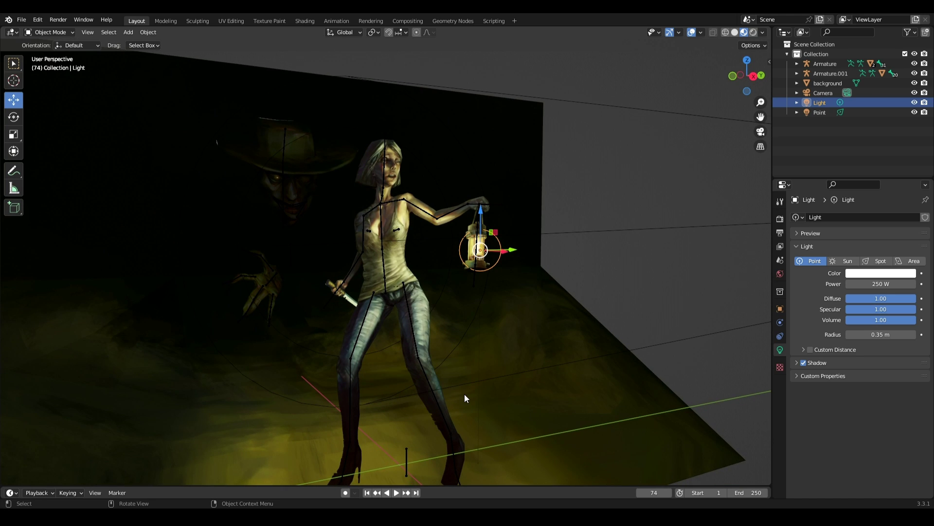
drag(445, 486, 458, 427)
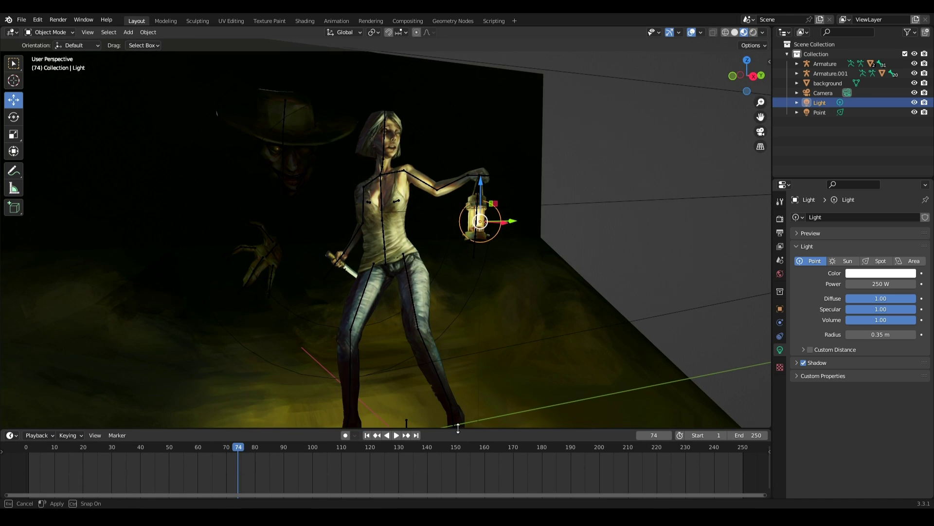
click(430, 189)
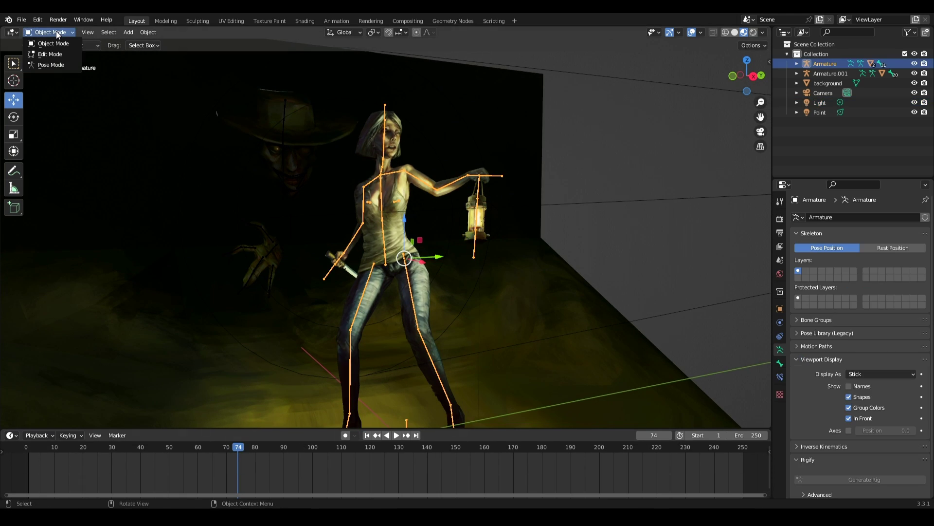
click(39, 65)
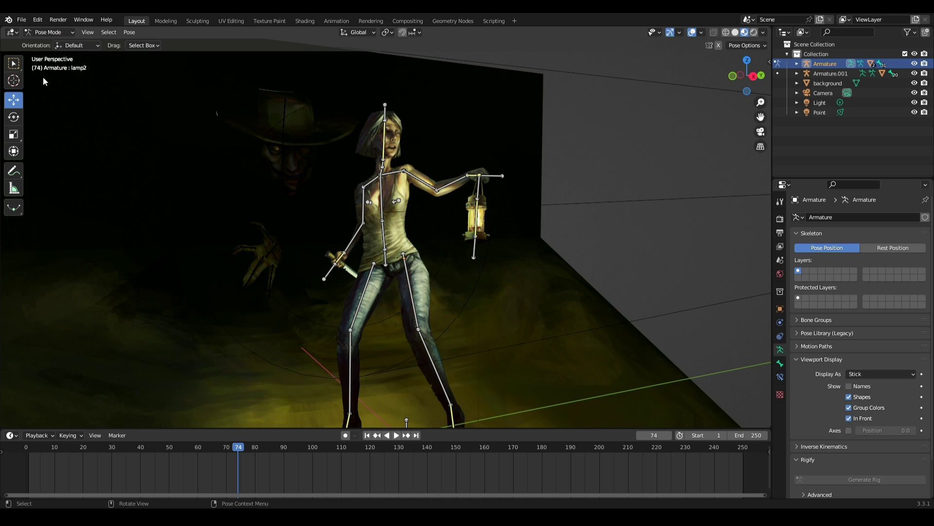
Insert a Location & Rotation keyframe for all of the woman's bones and move that keyframe to frame 1
scroll(261, 278, down, 8)
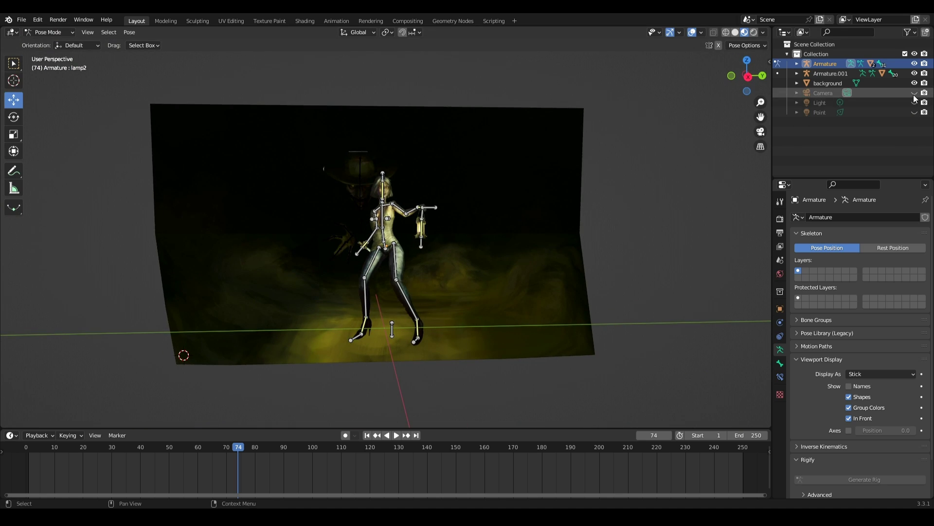
click(760, 131)
click(760, 131)
mouse_move(447, 200)
middle_down()
mouse_move(467, 211)
mouse_move(462, 205)
middle_up()
drag(288, 154, 314, 211)
drag(314, 210, 498, 359)
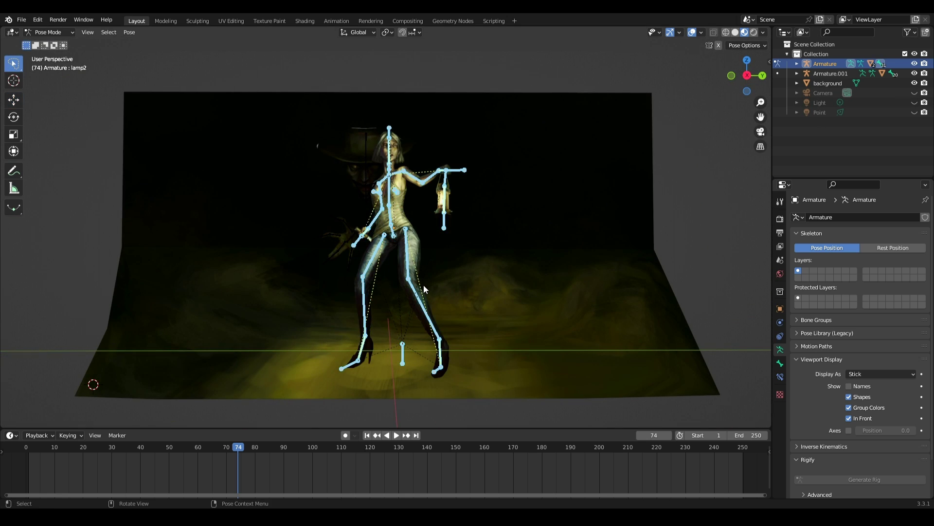
key(i)
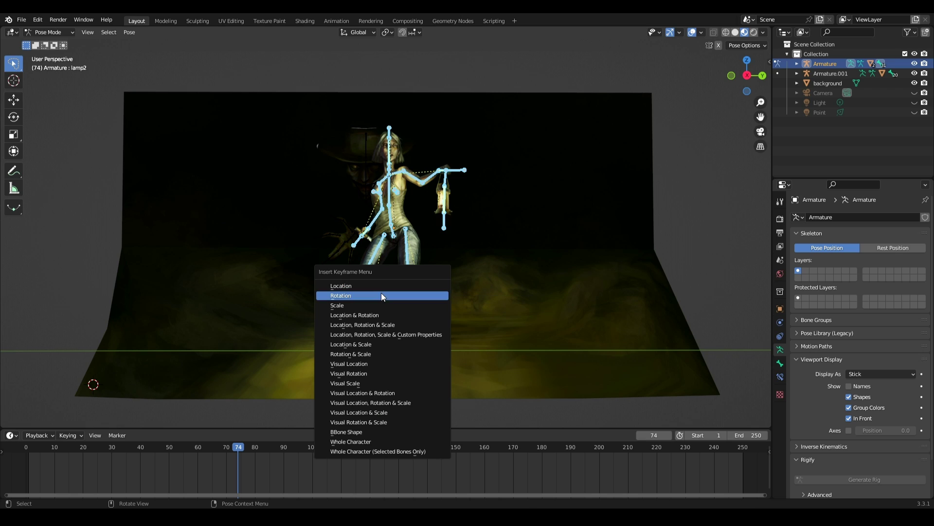
click(345, 316)
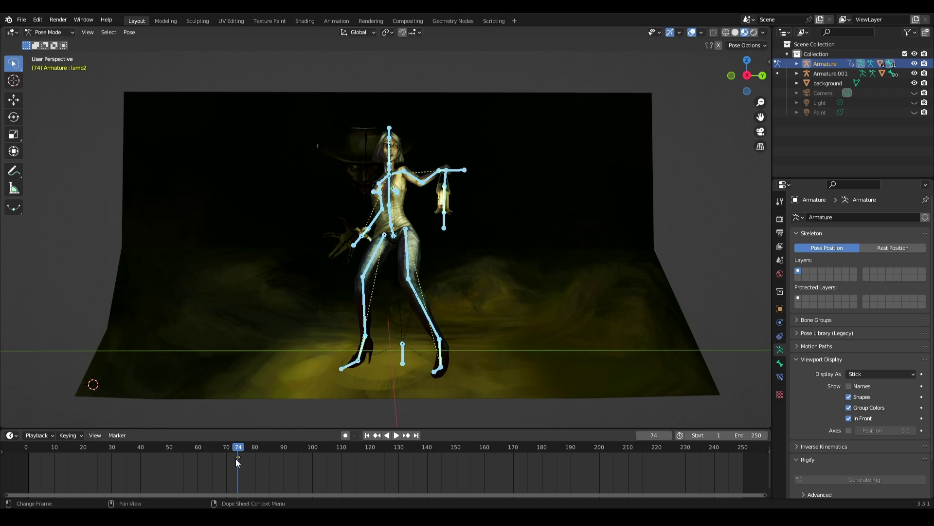
drag(238, 456, 67, 468)
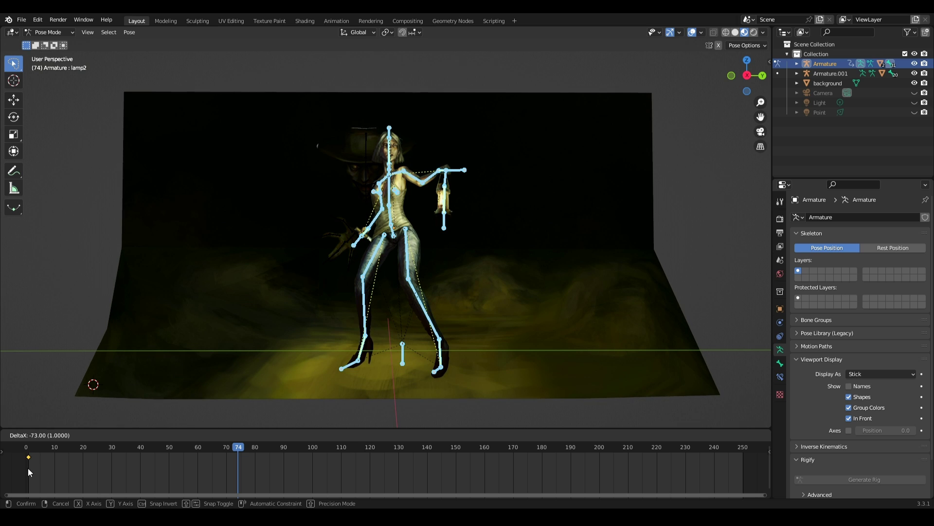
Set the output to 60 fps with end frame 400, and enable Render Region and Crop to Render Region
click(780, 232)
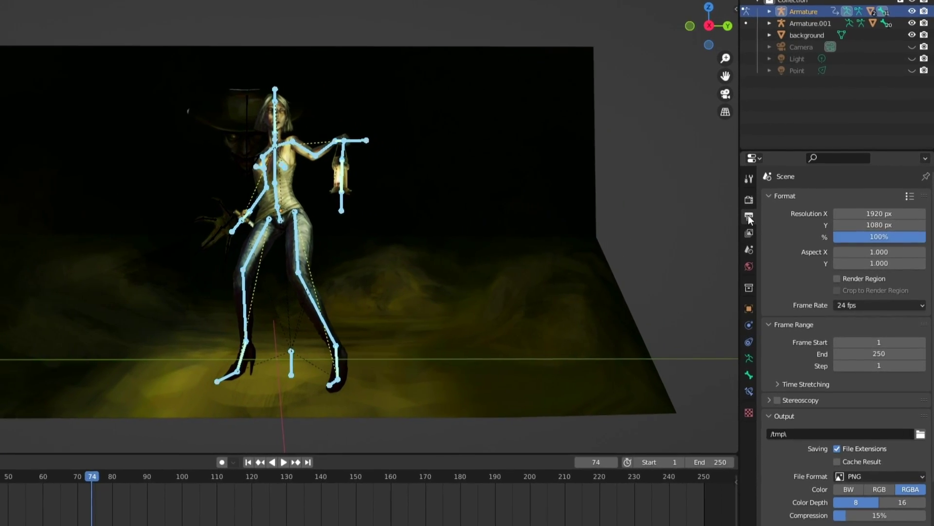
click(849, 306)
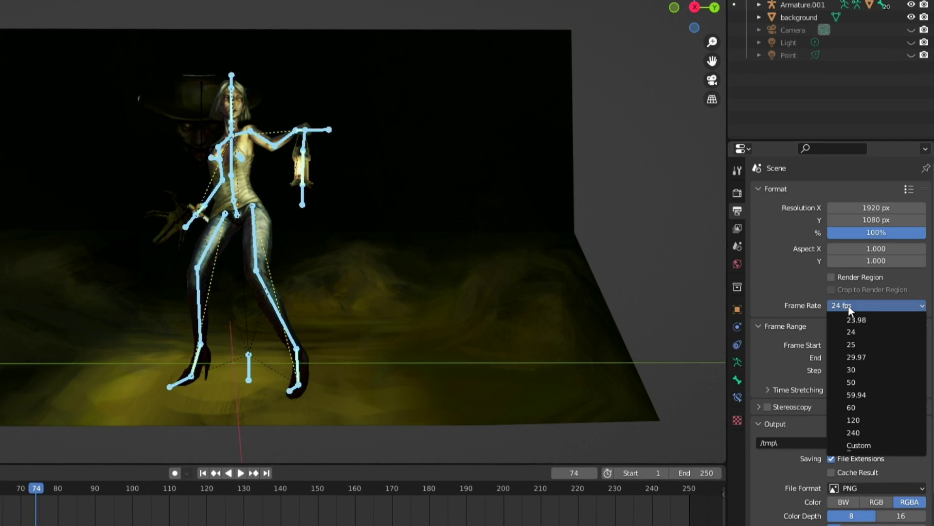
click(851, 407)
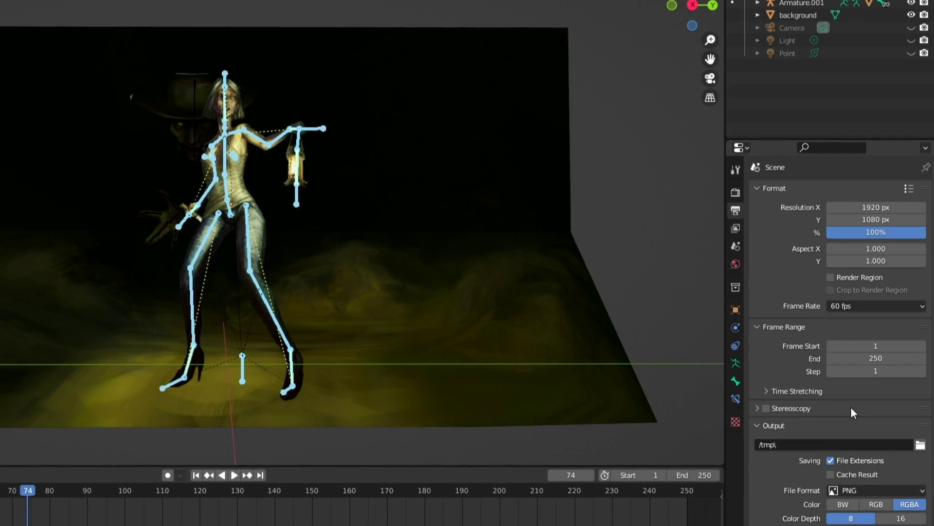
click(830, 278)
click(830, 289)
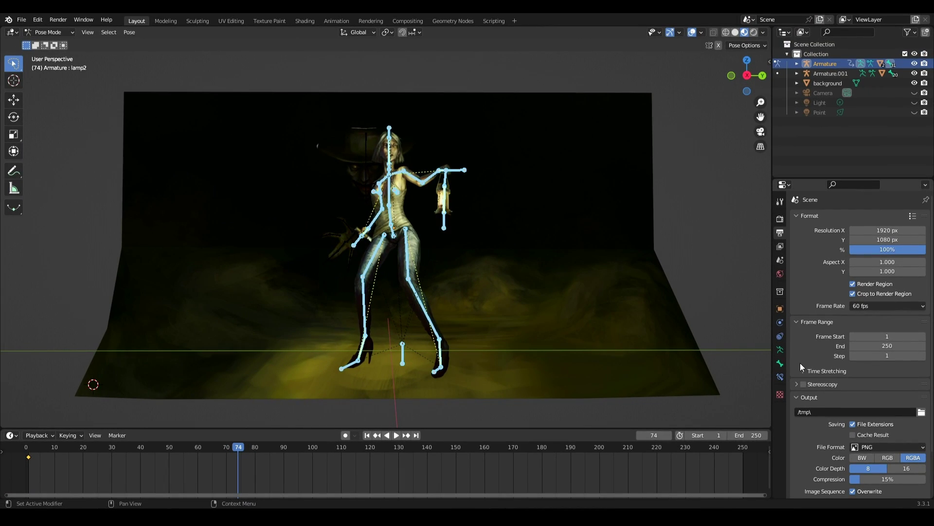
drag(854, 346, 886, 346)
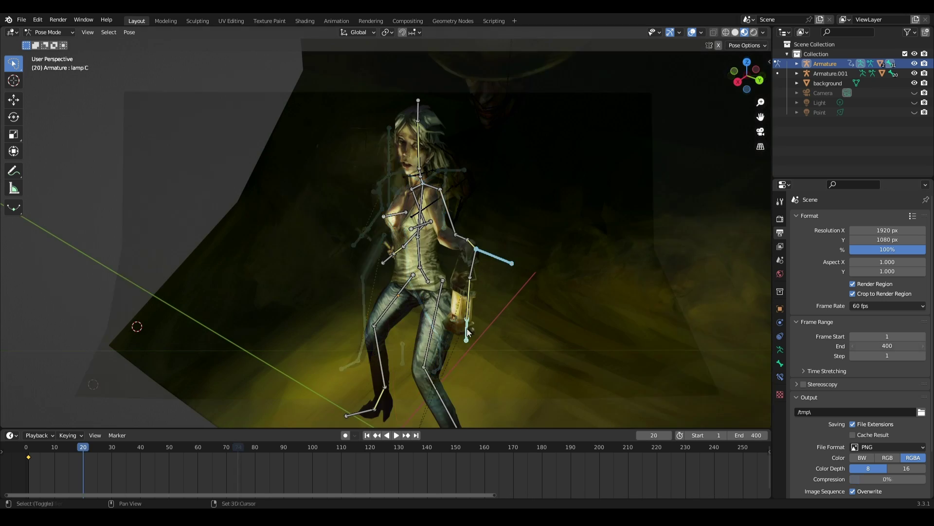
Enable Auto Keying, pose the lantern arm closer to the woman's body at frame 20, and play the animation
click(347, 436)
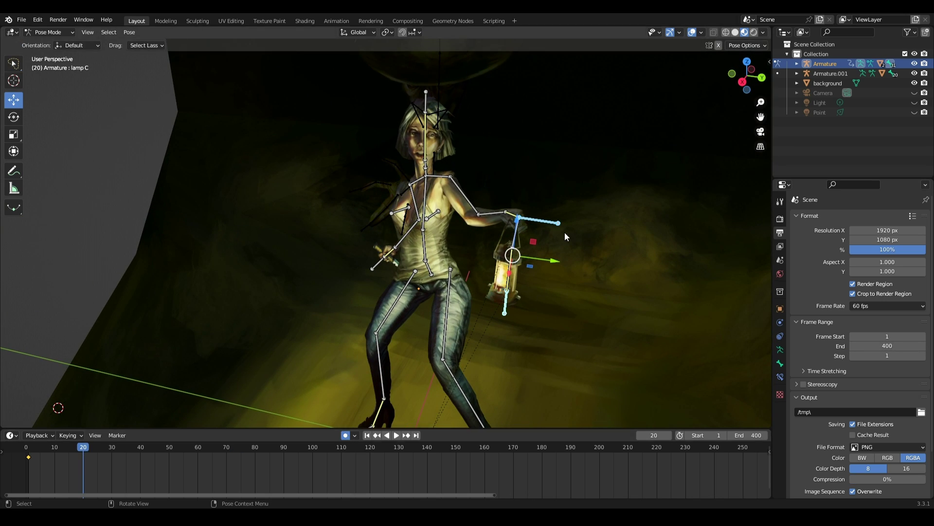
middle_drag(565, 246, 536, 273)
key(g)
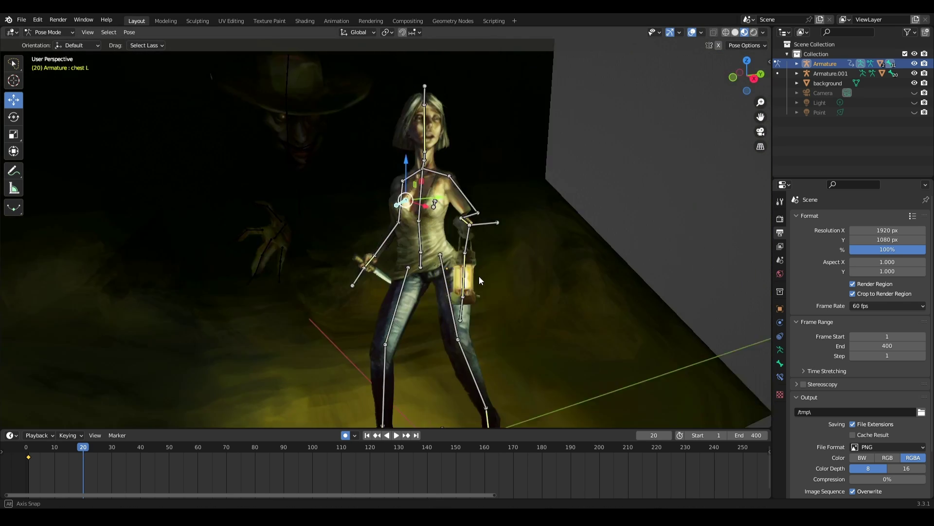
middle_drag(476, 273, 451, 275)
key(space)
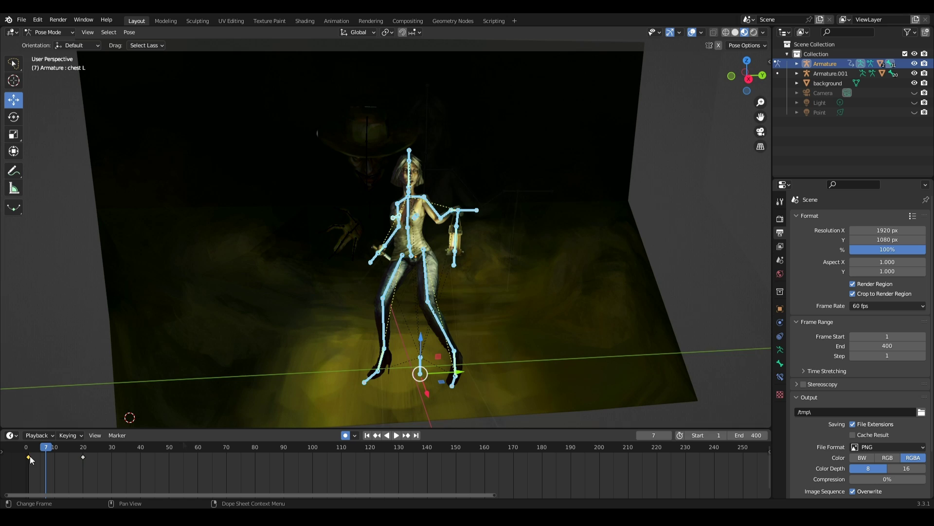
Try shifting the frame 1 keyframe along the timeline and return it to frame 1
key(g)
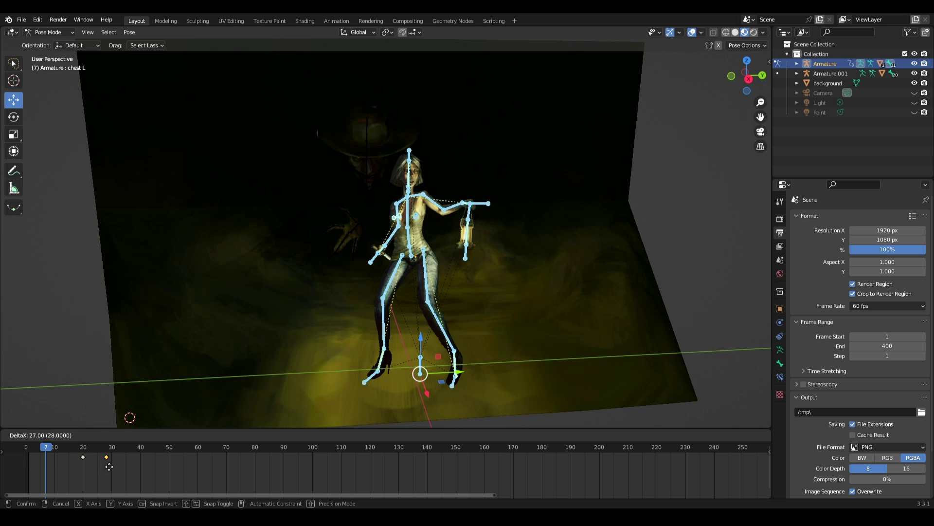
click(27, 467)
click(53, 447)
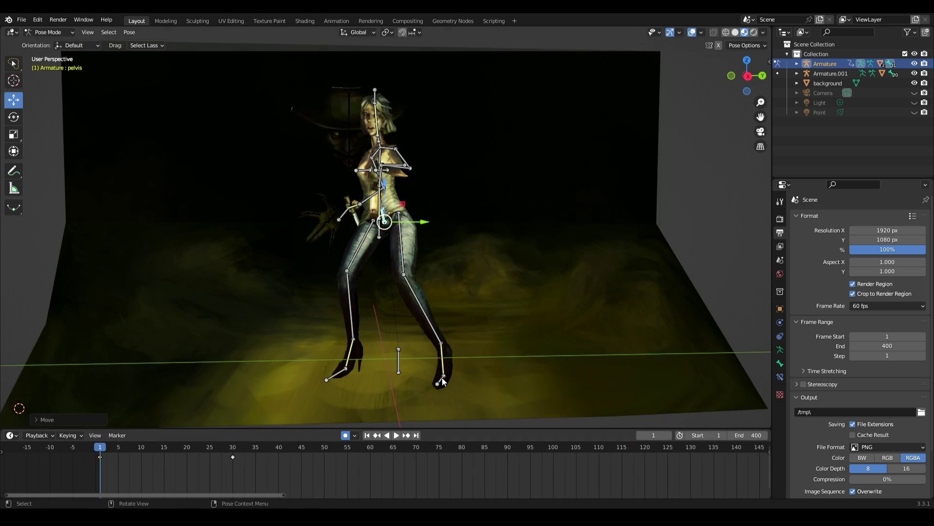
Move the control bone of the woman's lantern-side foot slightly at frame 1
click(442, 378)
key(g)
click(448, 371)
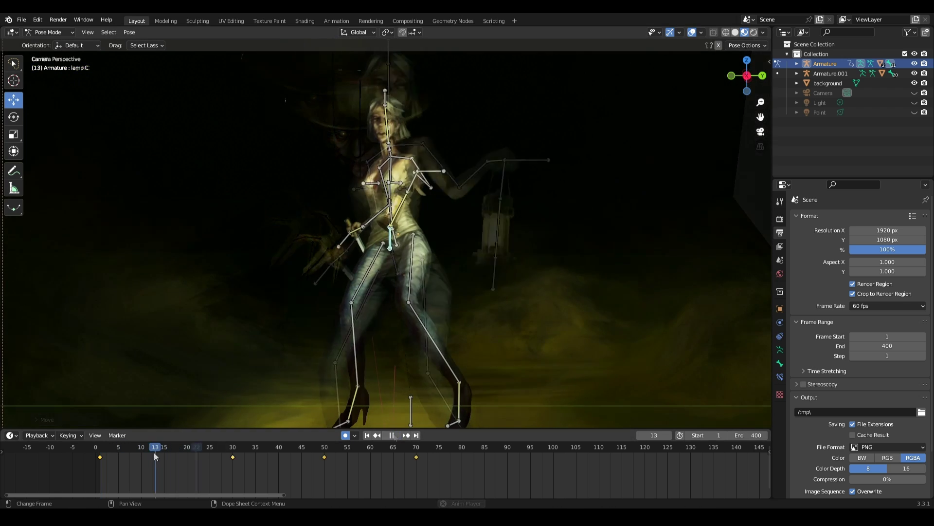
Scrub and play the woman's animation to review her body movement and the lantern's swing
drag(154, 452, 173, 459)
key(Escape)
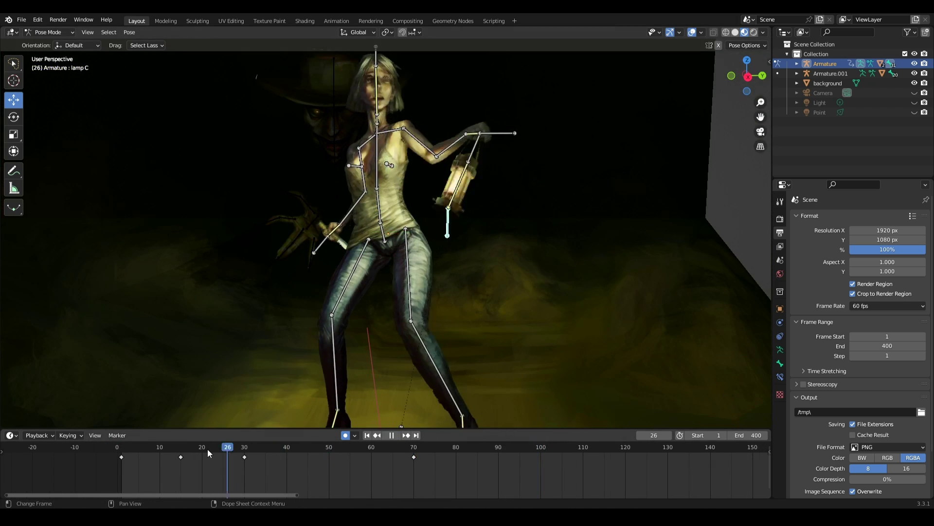
drag(207, 449, 424, 451)
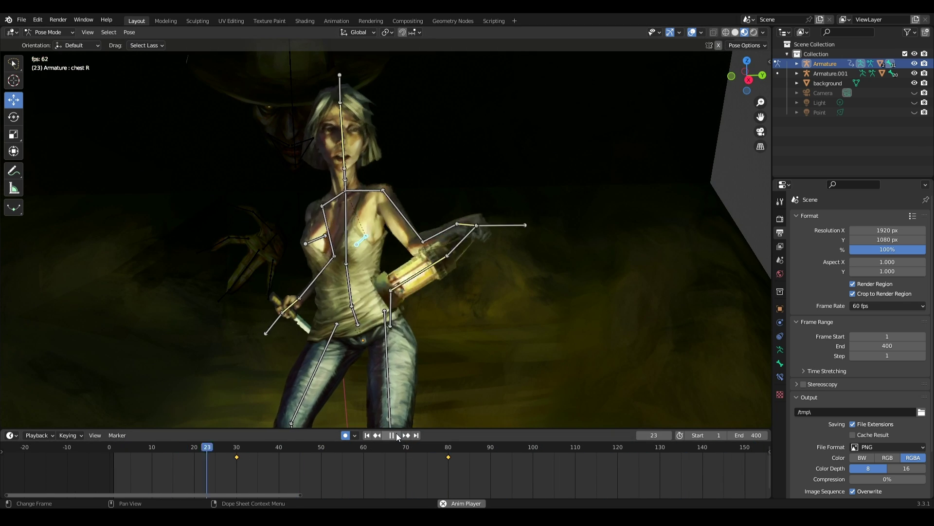
drag(429, 450, 447, 457)
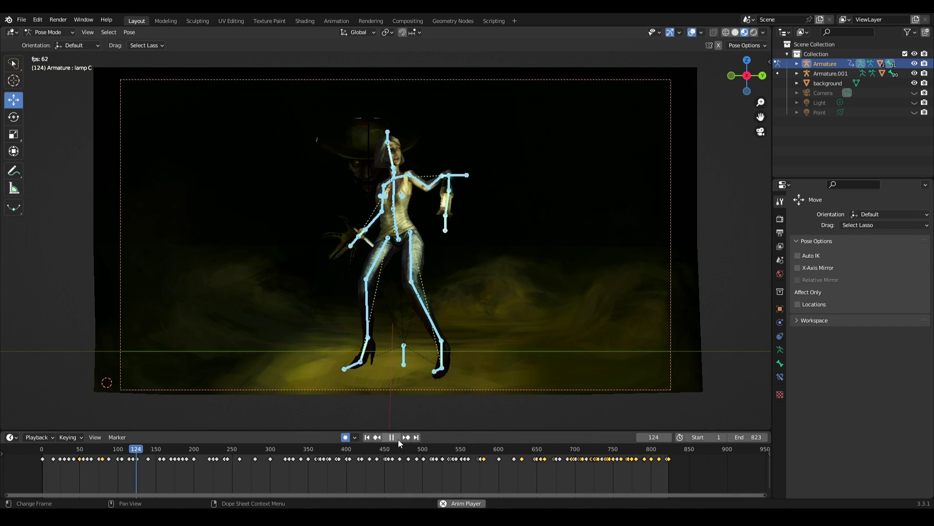
click(429, 413)
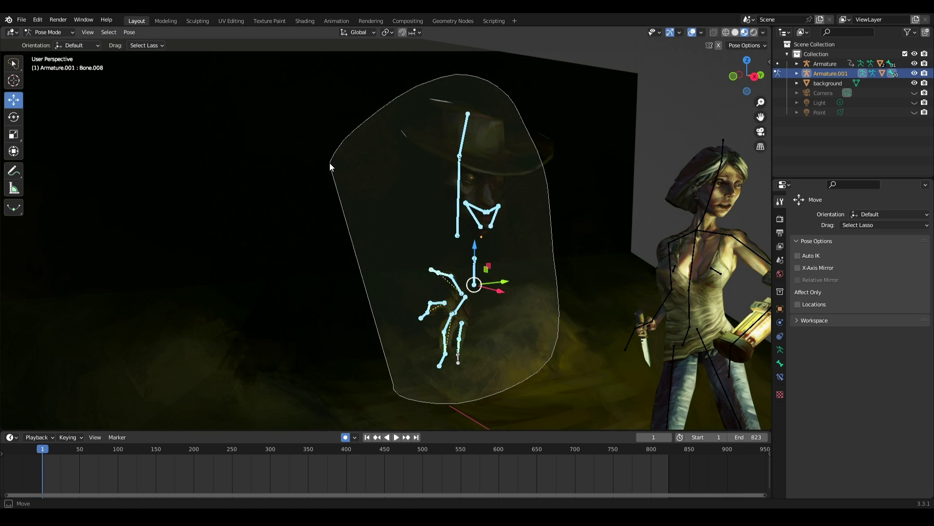
Insert a Location & Rotation keyframe at frame 1 for all bones of the man in the hat
drag(330, 167, 332, 163)
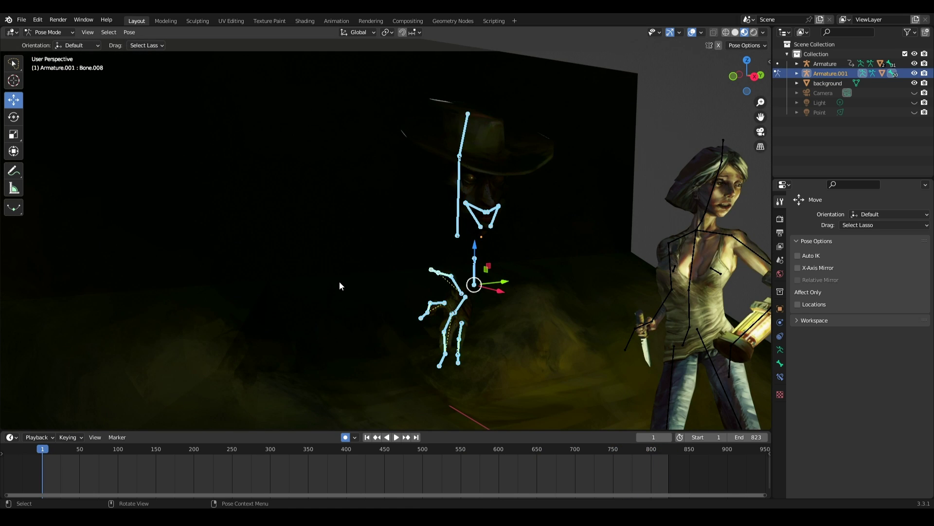
key(i)
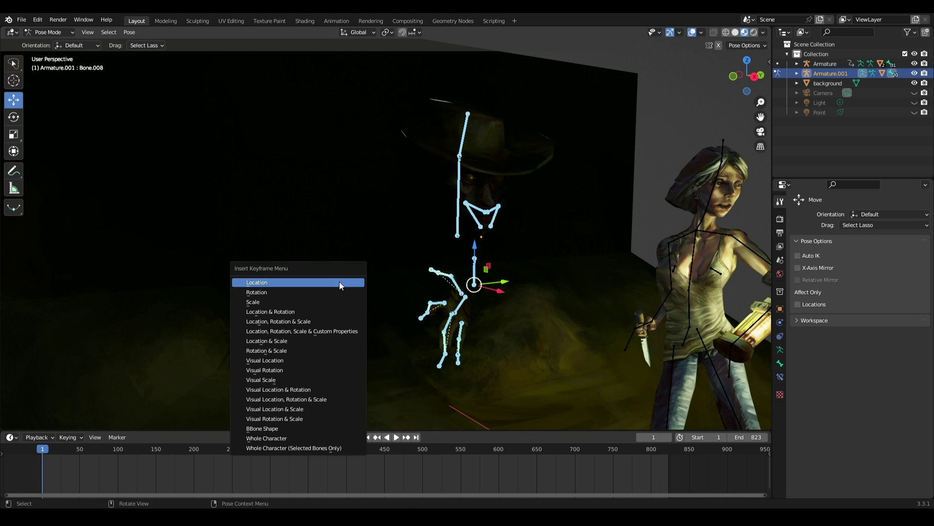
click(319, 314)
Move the hat man's main bone along the negative X axis at frame 1 and play the result in camera view
key(g)
key(x)
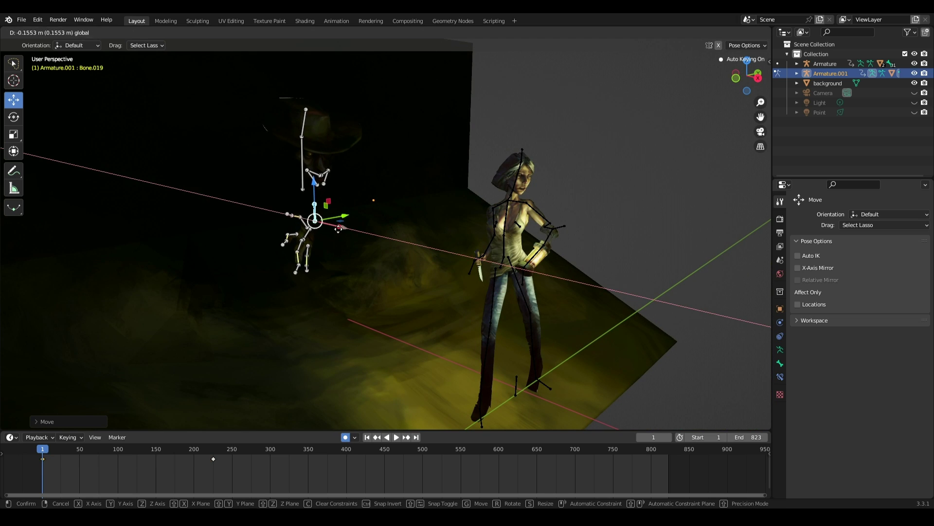
click(325, 229)
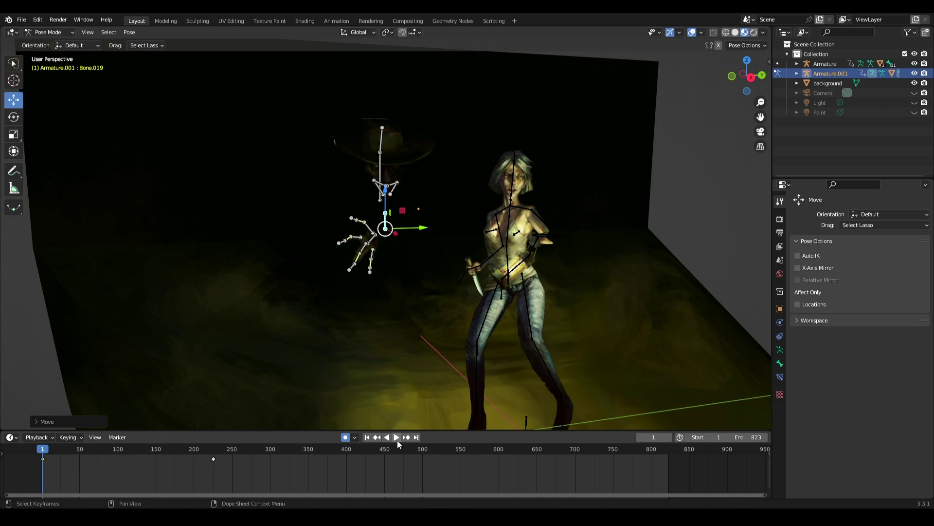
click(397, 437)
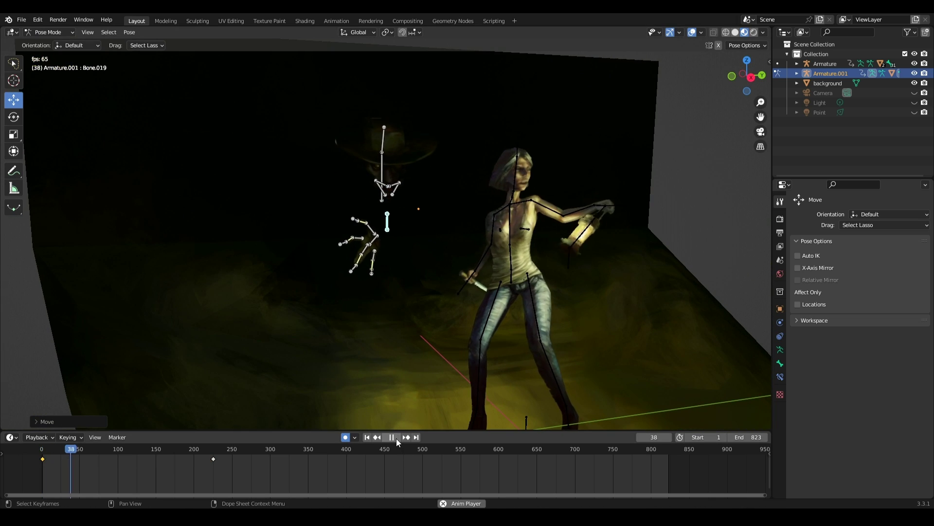
click(761, 131)
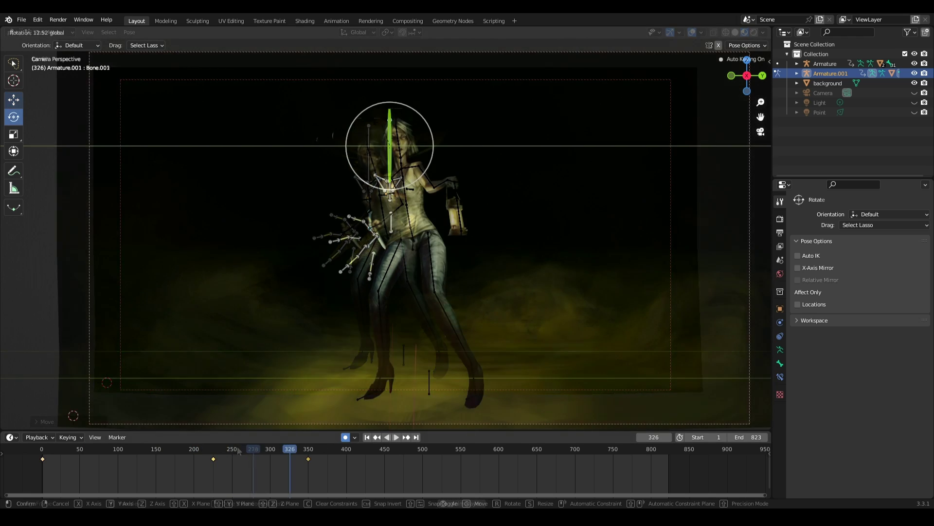
Shift the hat man's keyframe at frame 350 to about frame 380 and play the animation
drag(311, 461, 331, 469)
click(330, 469)
click(395, 438)
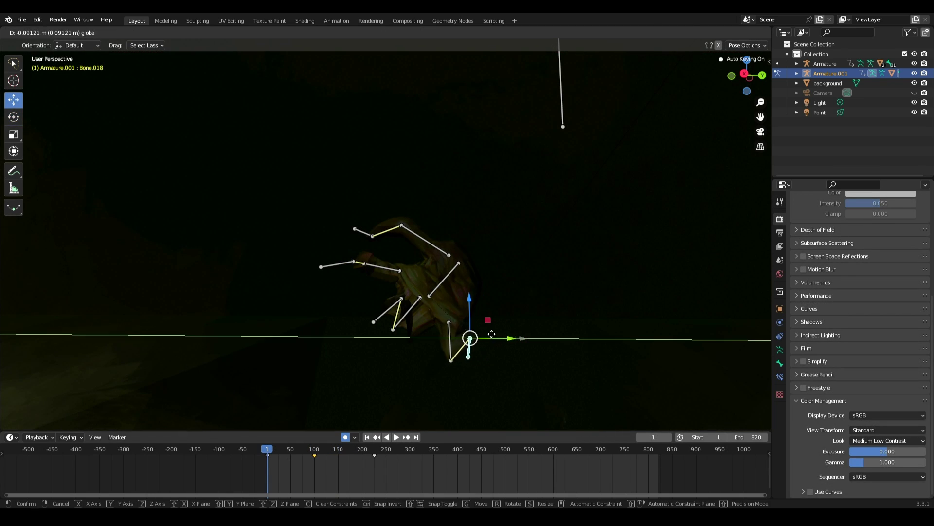
Curl the fingers of the hat man's hand inward at frame 1 by moving their control bones
drag(467, 312, 403, 291)
key(y)
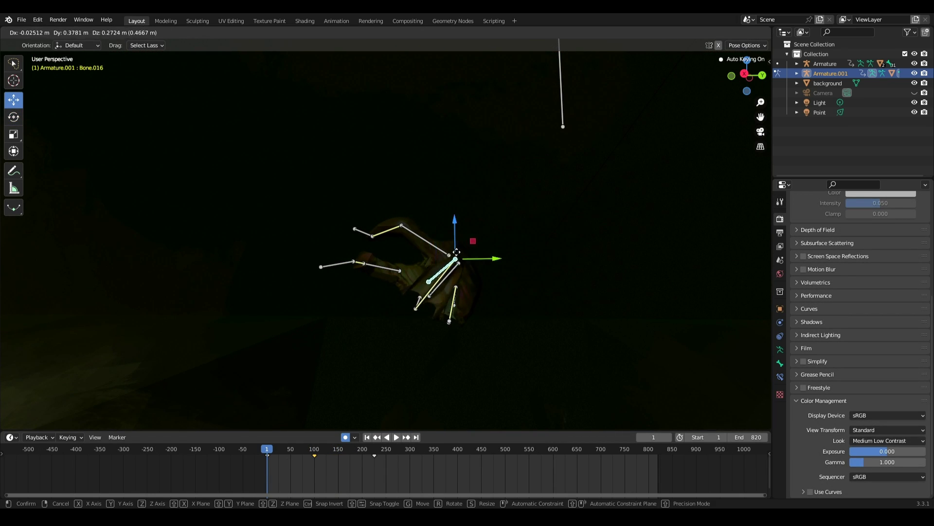
drag(452, 247, 453, 247)
middle_drag(391, 261, 408, 261)
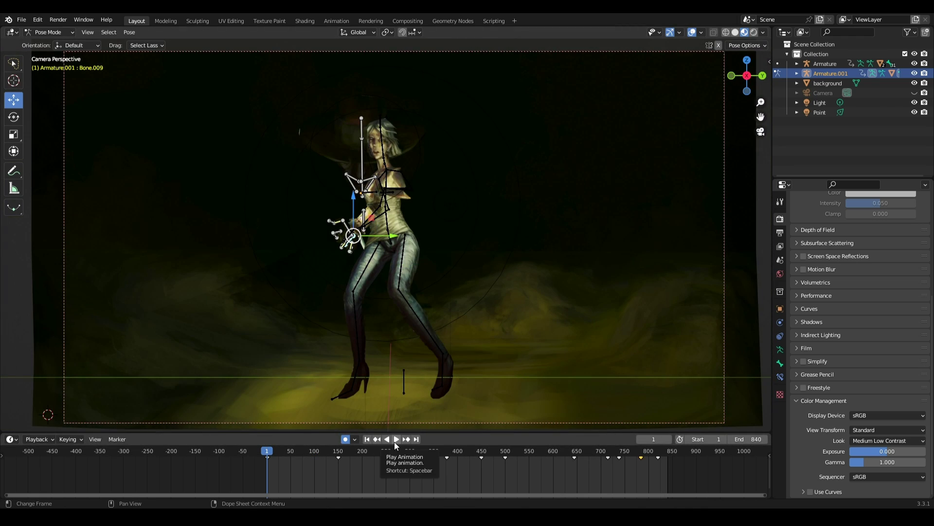
Play the animation in camera view from frame 1
click(394, 441)
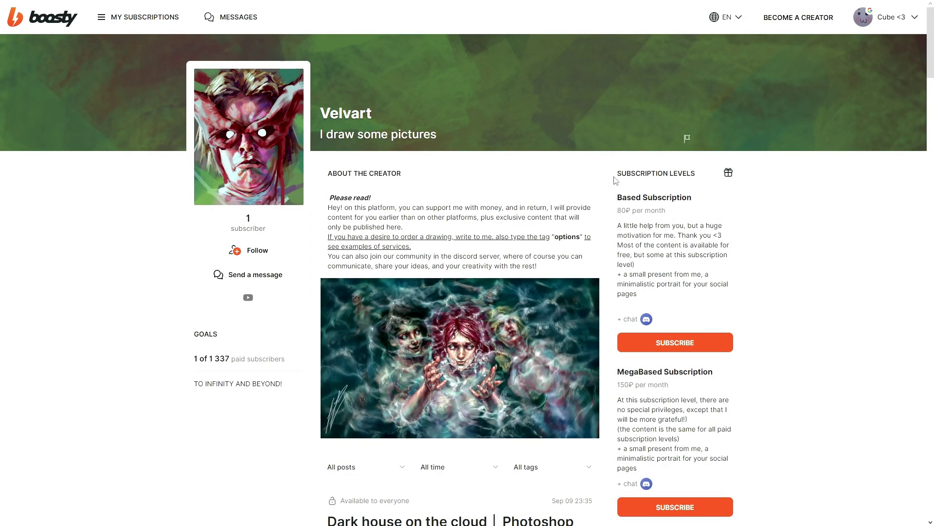
Switch to Boosty, follow the Velvart blog and dismiss the subscription offer
click(260, 254)
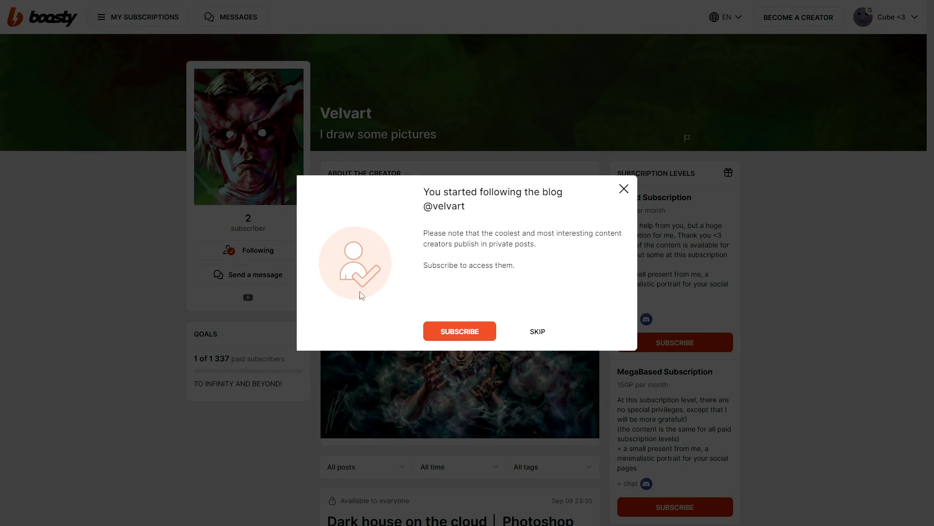
click(492, 335)
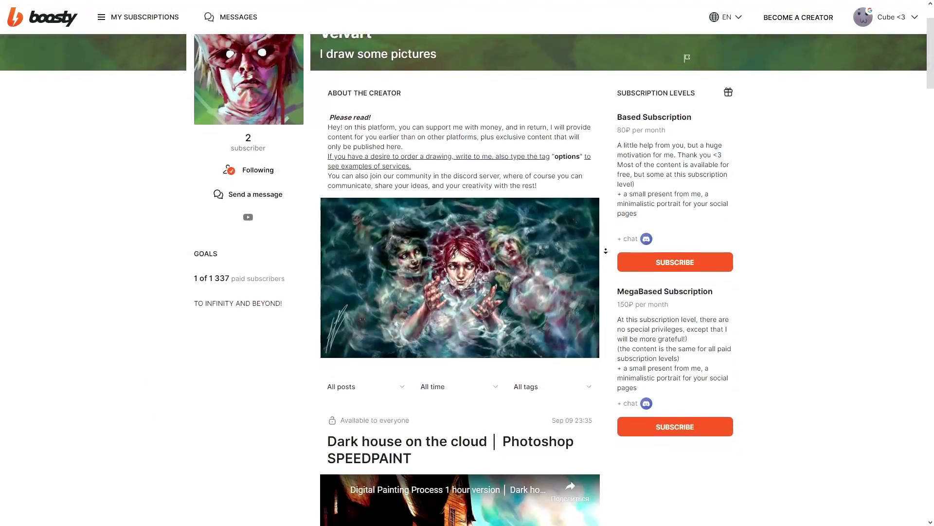
Filter the blog's posts by the options tag and look through the drawing-order posts
scroll(606, 251, down, 4)
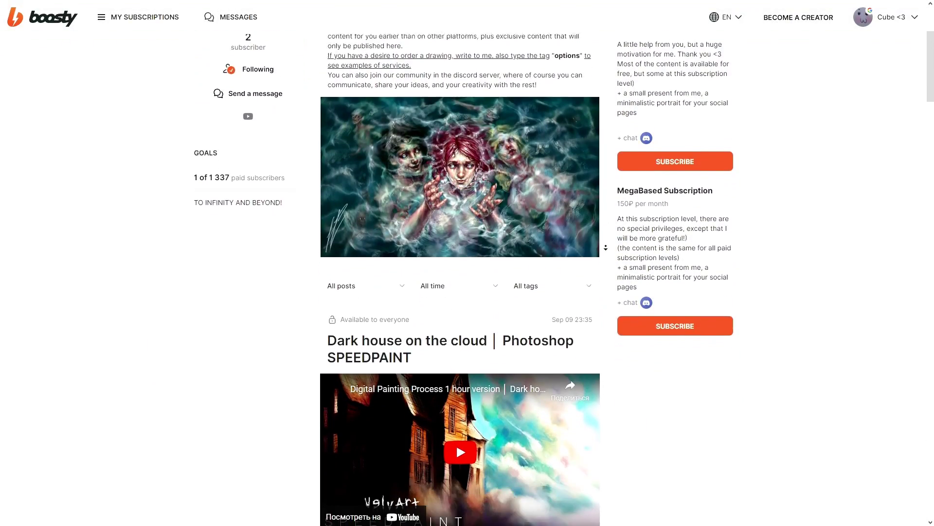
click(572, 216)
click(521, 258)
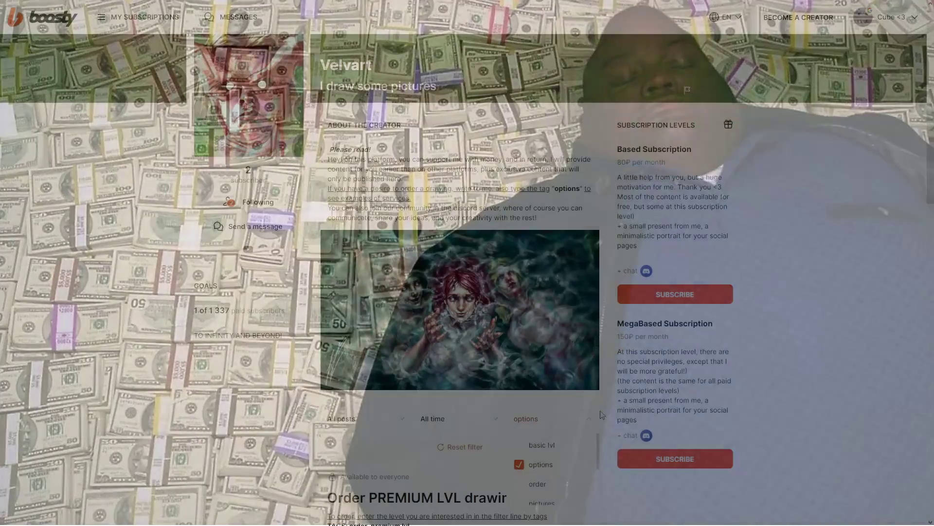
scroll(601, 438, down, 6)
scroll(601, 438, down, 12)
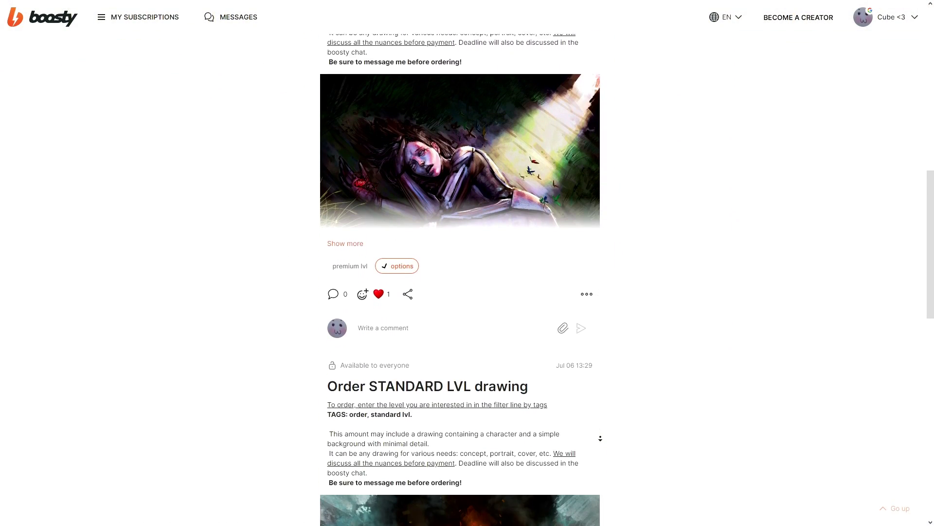
scroll(602, 432, down, 6)
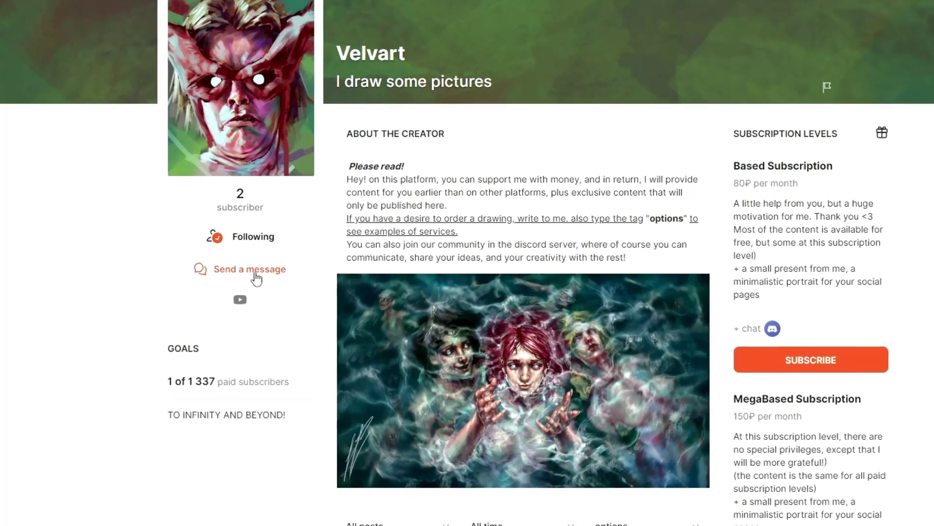
Send the blog's creator the message "DUDE CAN U DRAW NSFW FOR M3??????"
click(261, 279)
text(DUDE CA)
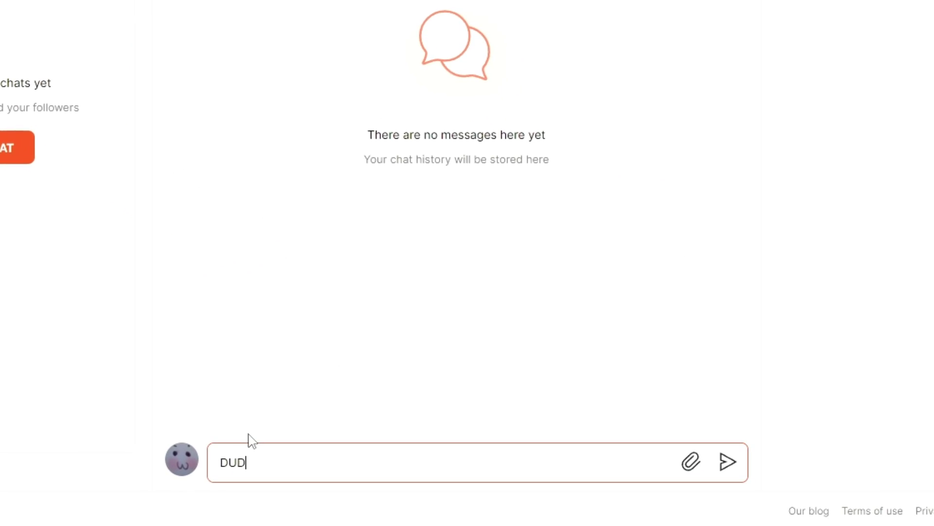
text(N U DRAW NSFW )
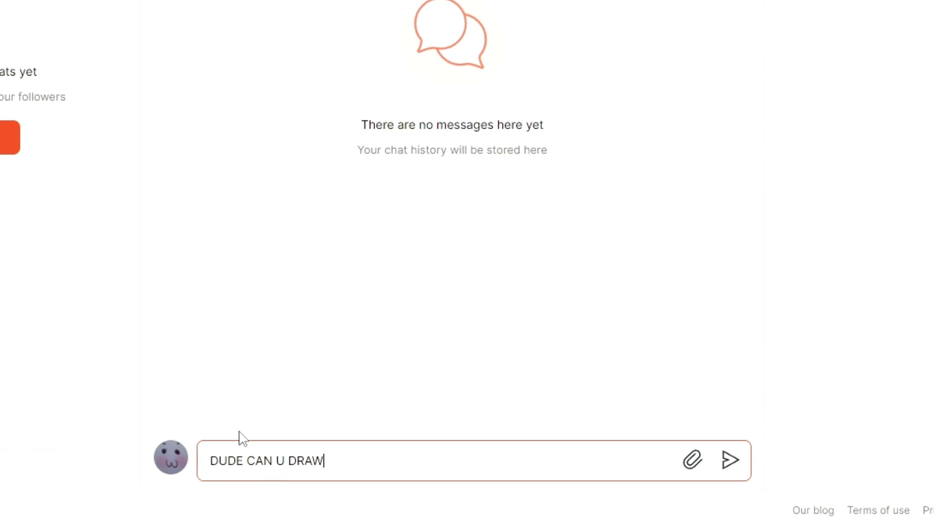
text(FOR M3)
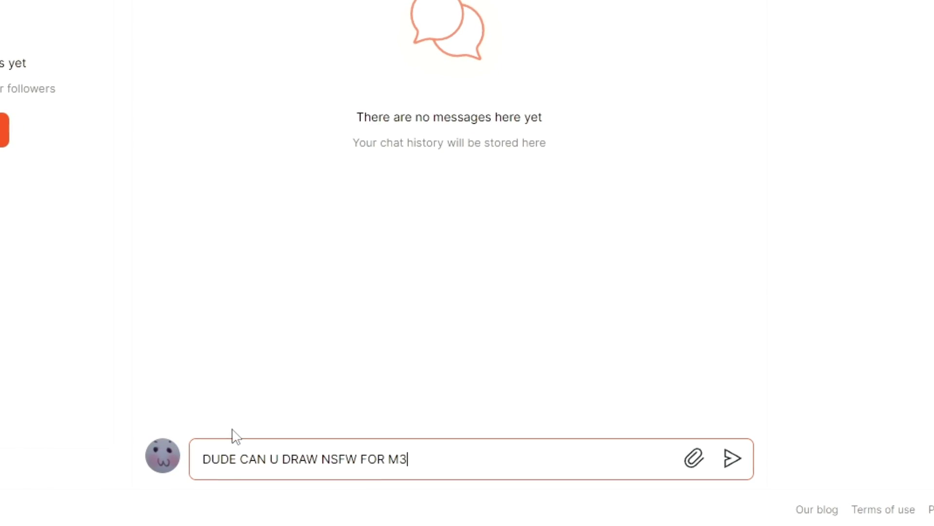
text(///)
key(BackSpace)
key(BackSpace)
key(BackSpace)
text(??????)
click(736, 460)
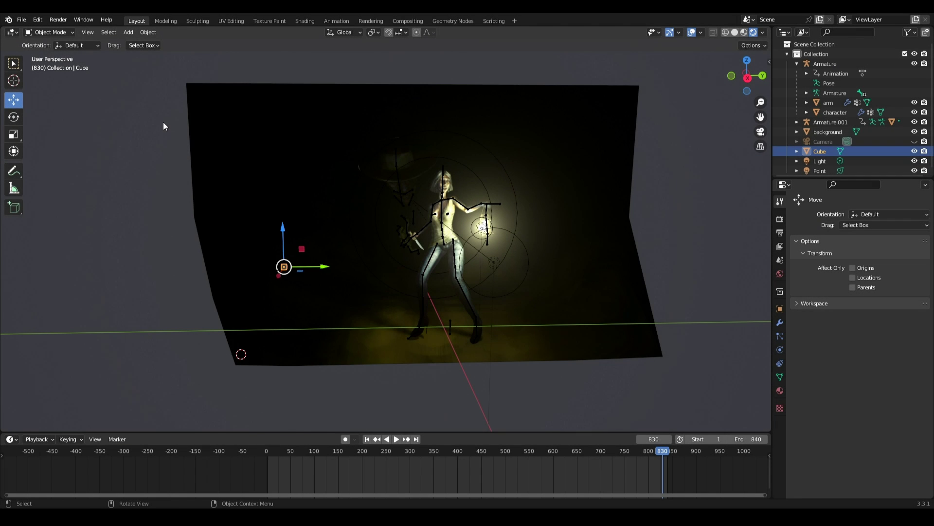
Switch to Blender, add a cube mesh, and place it scaled down beside the woman's lantern
click(129, 32)
mouse_move(133, 41)
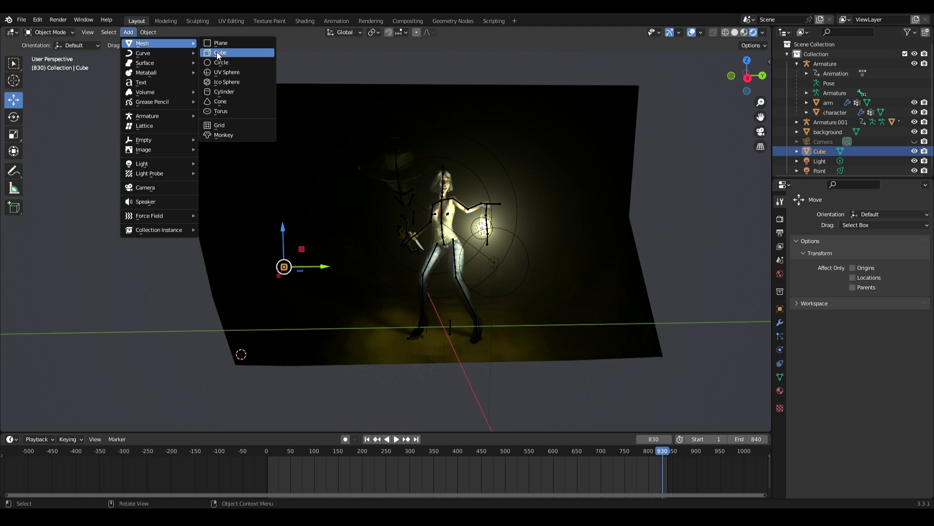
click(251, 52)
drag(240, 355, 404, 248)
key(s)
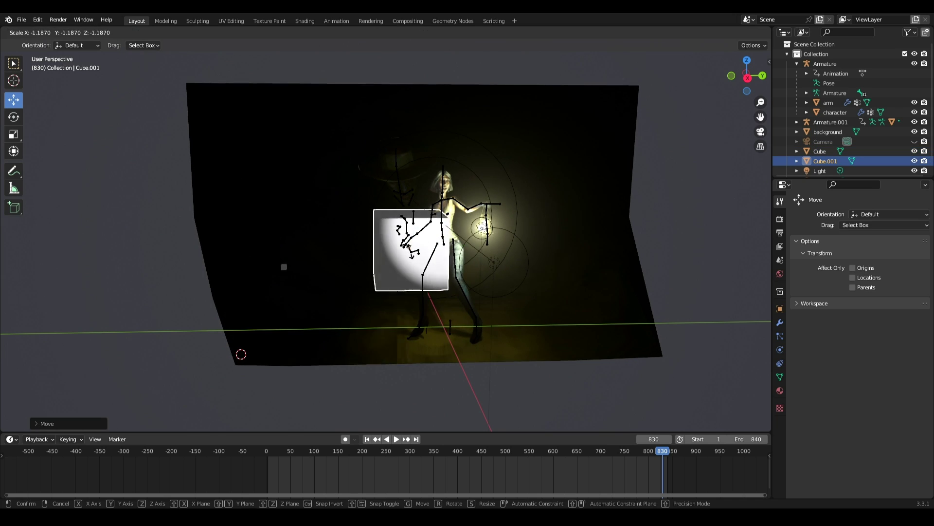
click(409, 247)
drag(408, 248, 476, 227)
Switch the viewport to Material Preview shading and parent the lantern's point light to the small cube
scroll(503, 240, up, 5)
shift+middle_drag(560, 230, 582, 349)
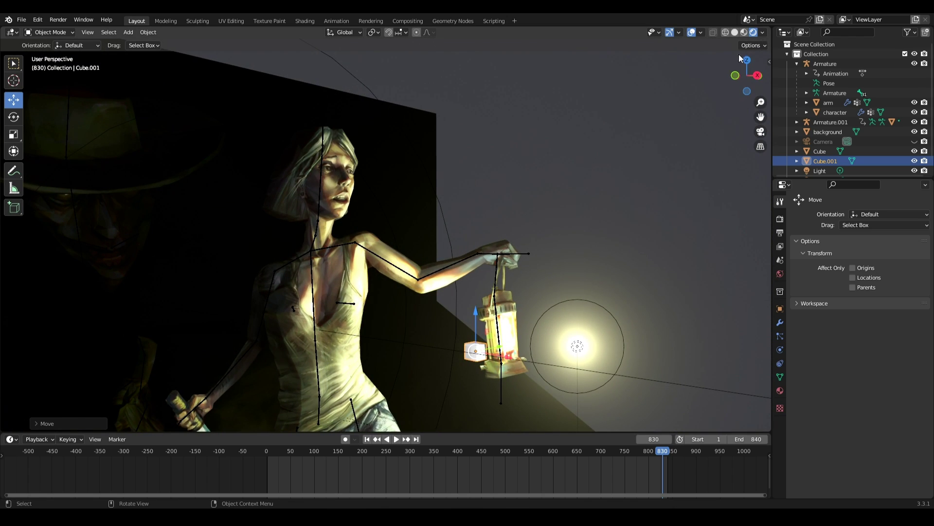
click(743, 34)
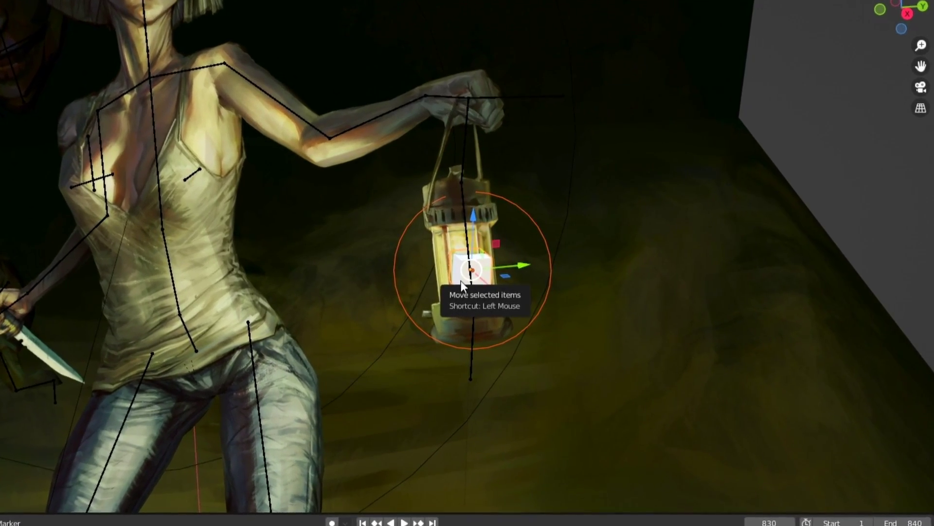
key(ctrl+p)
click(459, 279)
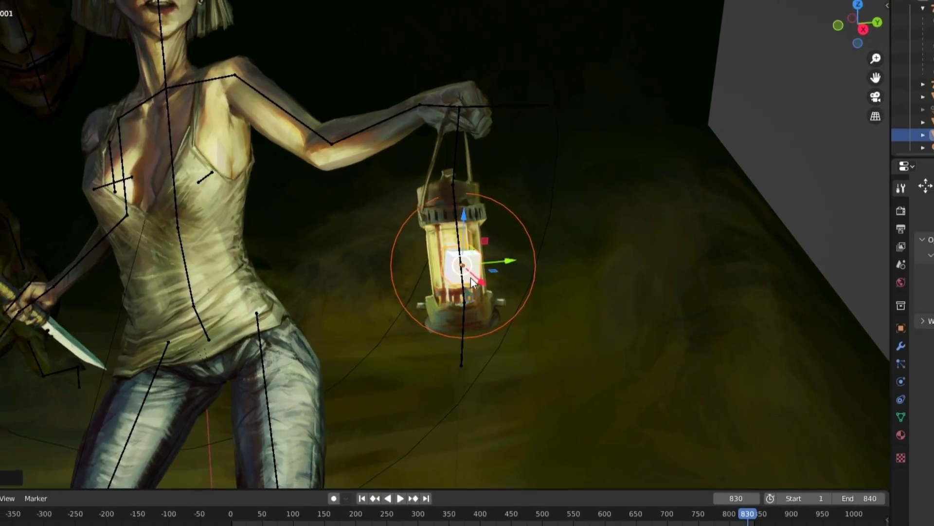
Move the small cube about 0.14 m along the X axis, in front of the lantern
key(g)
key(x)
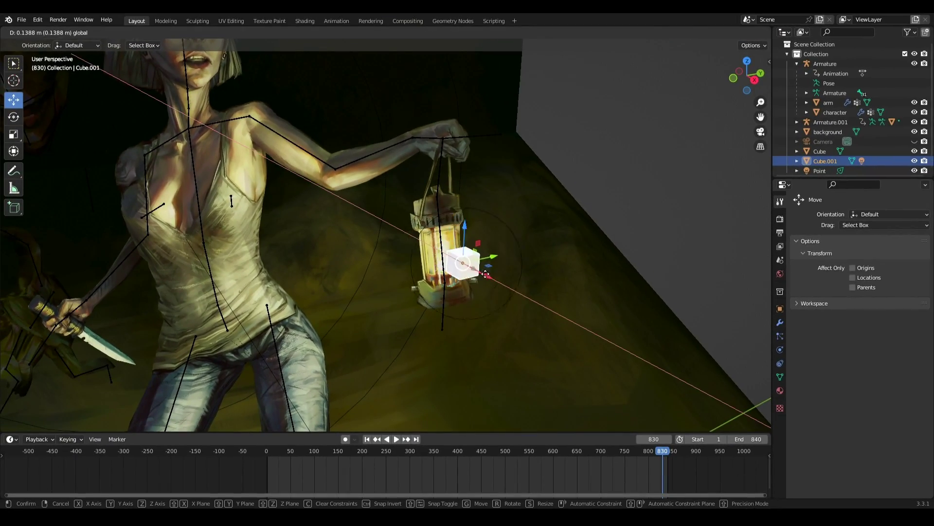
click(486, 274)
middle_drag(485, 274, 478, 241)
Parent the small cube to the woman's armature with automatic weights
shift+click(416, 302)
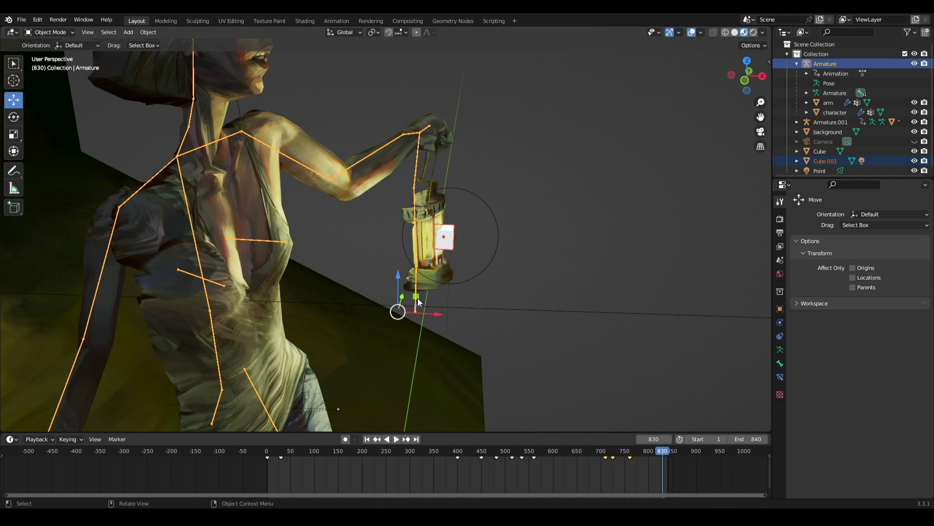
key(ctrl+p)
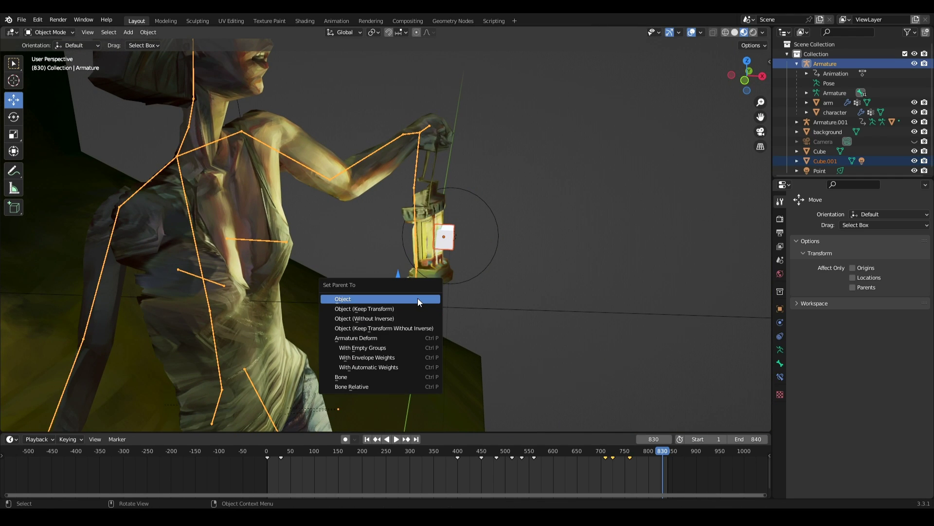
click(402, 366)
Put the small cube in Weight Paint mode with the lamp2 bone selected and the Draw brush active
shift+click(500, 260)
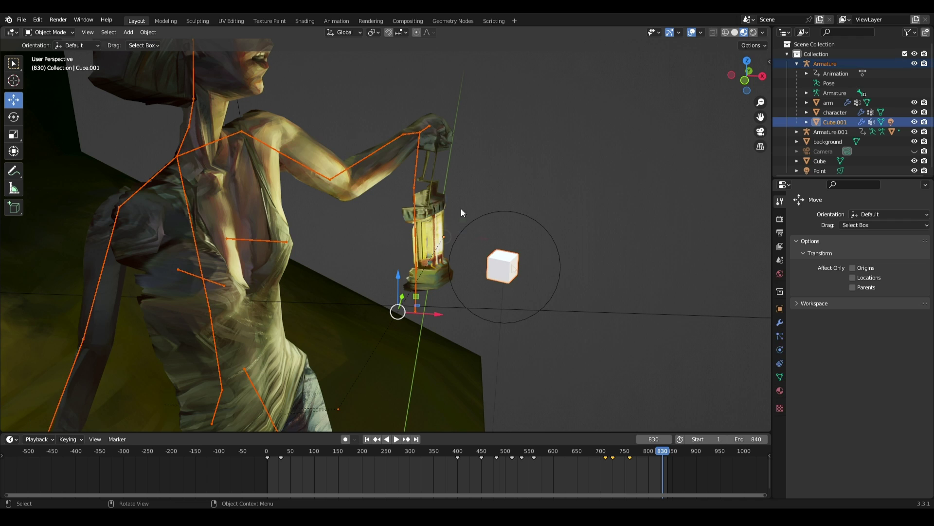
click(62, 32)
click(67, 86)
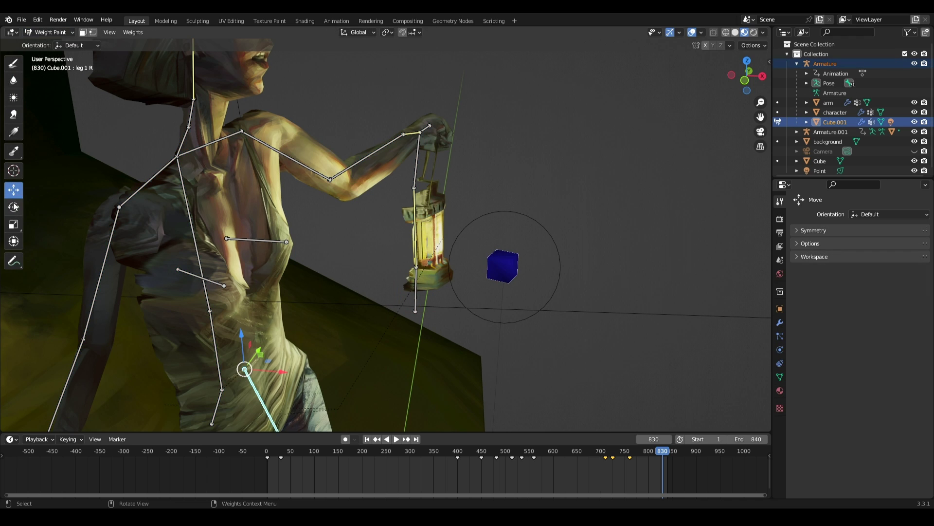
click(415, 239)
click(17, 64)
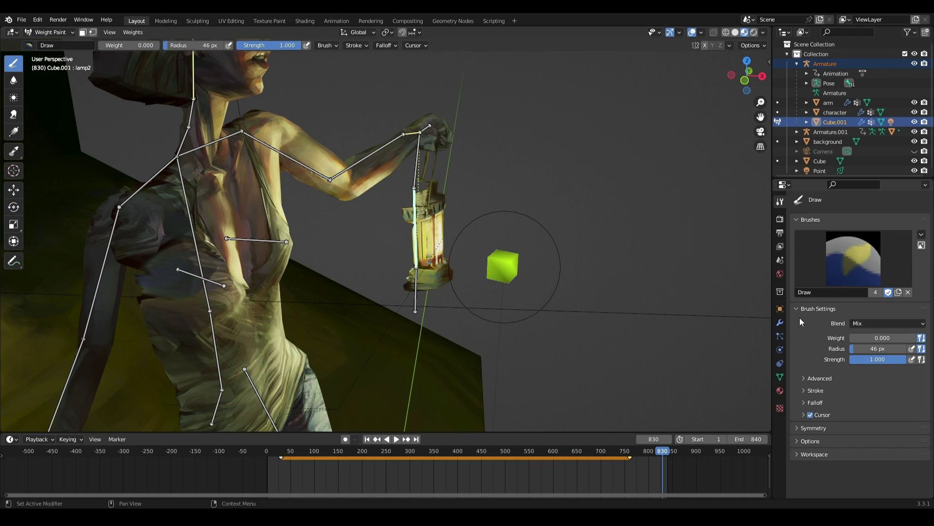
middle_drag(499, 264, 692, 245)
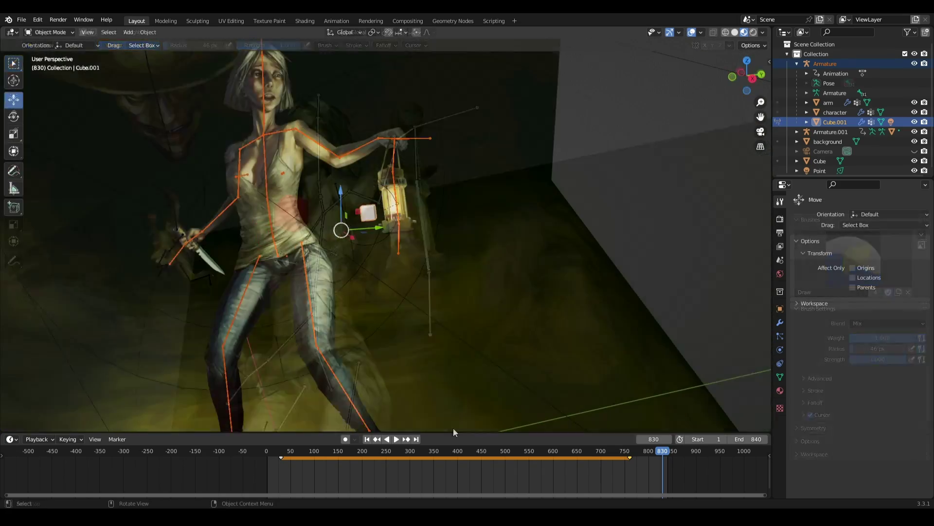
Adjust the point light's position along the X axis at the lantern at frame 719 and play the animation
mouse_move(448, 451)
mouse_down()
mouse_move(387, 452)
mouse_move(600, 463)
mouse_up()
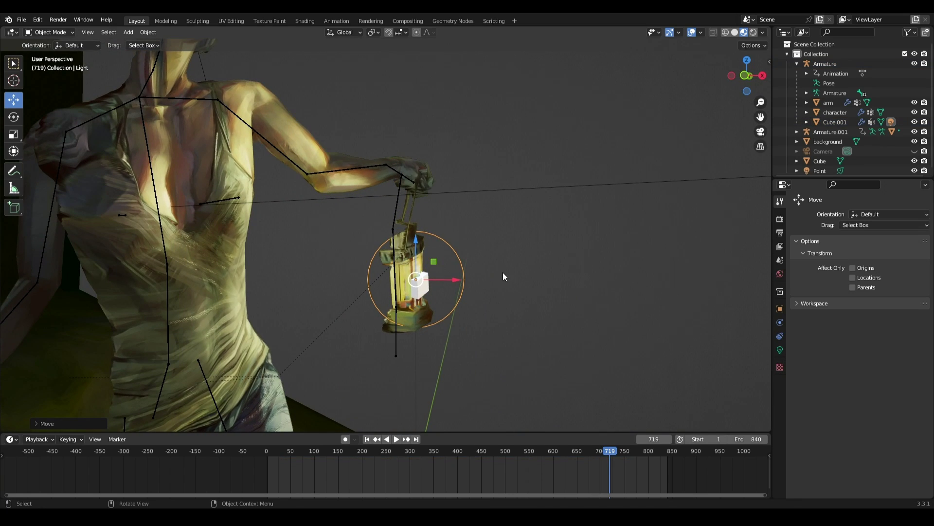
drag(459, 279, 464, 292)
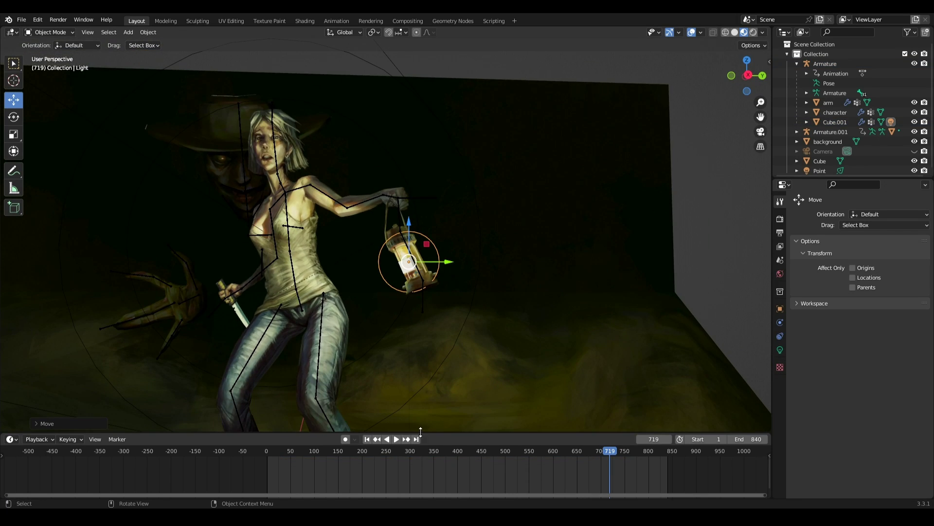
click(396, 439)
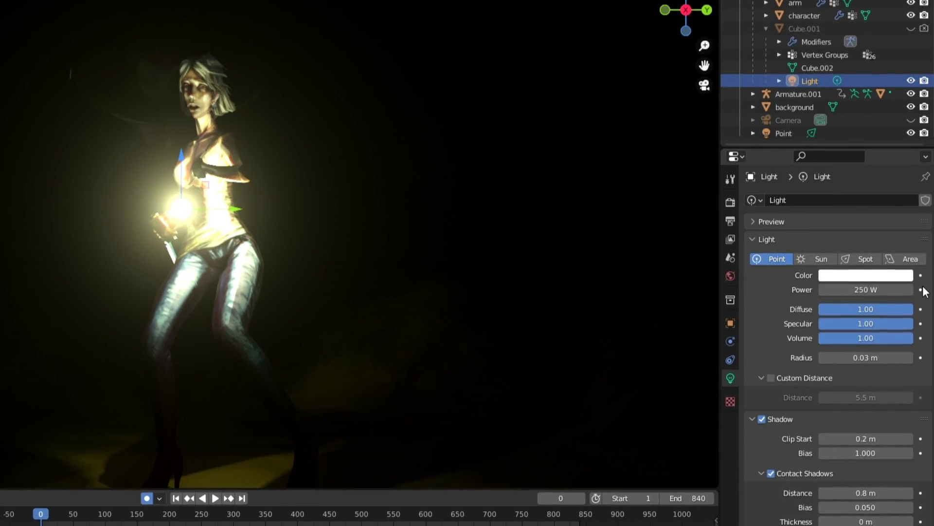
Keyframe the point light's Power at 250 W at about frame 50
click(921, 290)
mouse_move(266, 456)
mouse_down()
mouse_move(292, 468)
mouse_move(267, 464)
mouse_up()
click(292, 468)
Set the point light's Power to 0 W at frame 1
key(space)
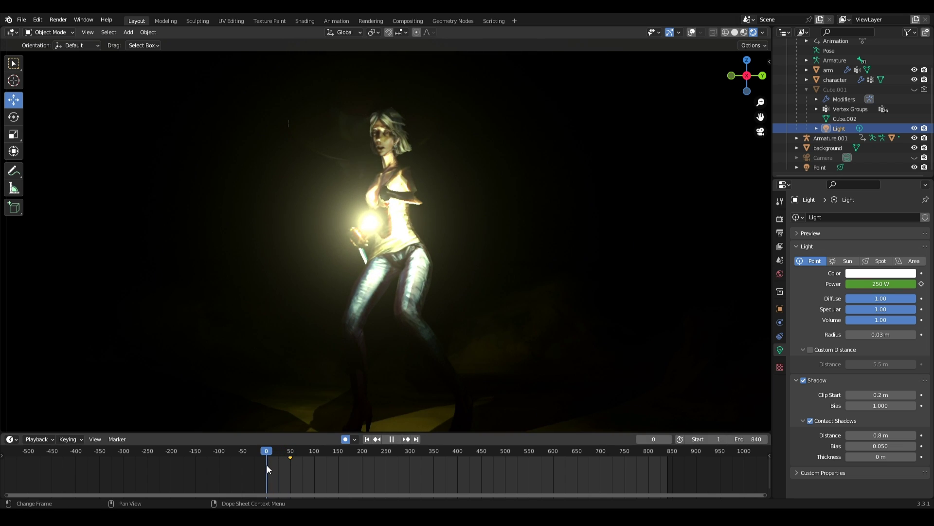
key(space)
drag(902, 284, 837, 284)
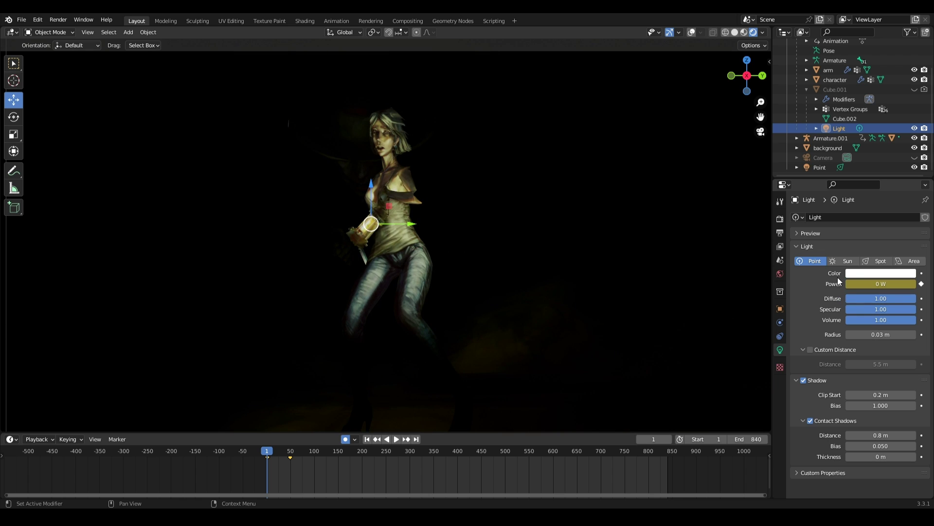
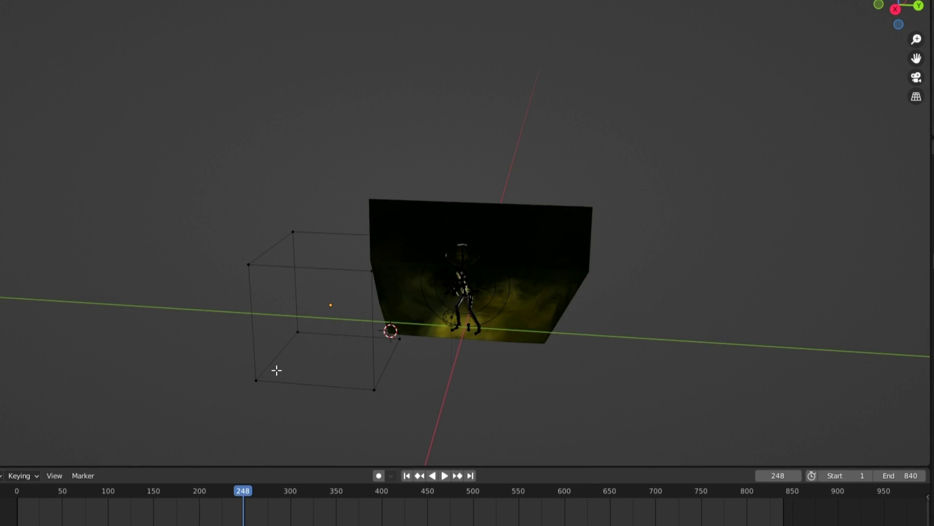
Return to Object Mode and scale the wireframe cube up to about 2.8 times its size
click(58, 32)
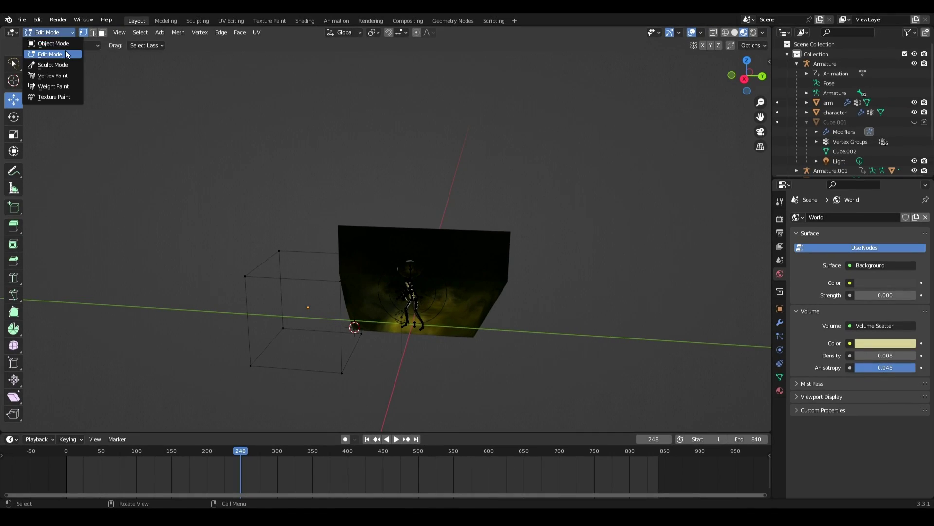
click(67, 44)
key(s)
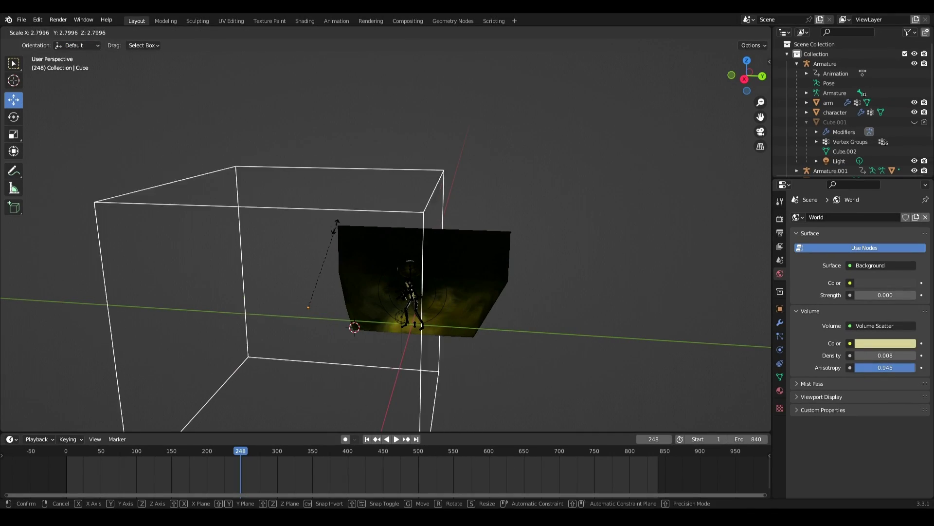
click(335, 227)
Move the enlarged cube so that it encloses the background and figures, and apply its scale
drag(297, 321, 326, 258)
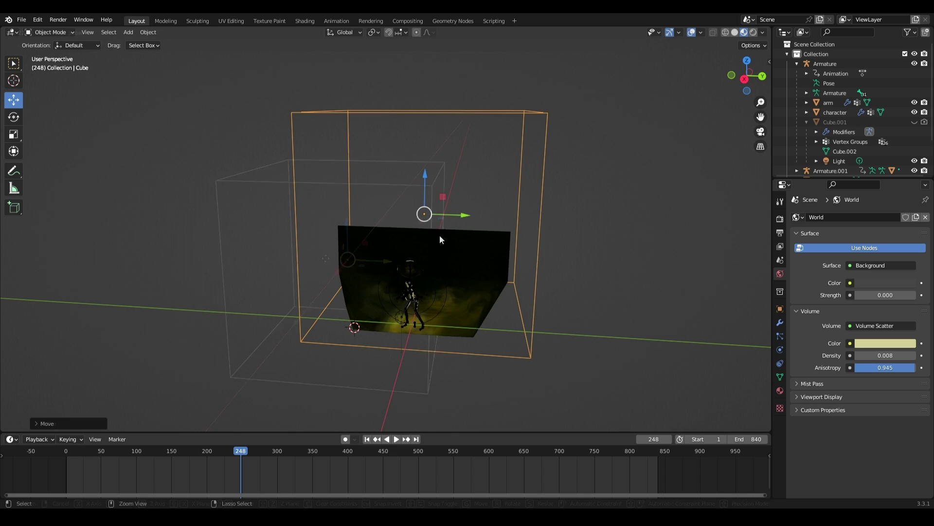
click(440, 235)
key(ctrl+a)
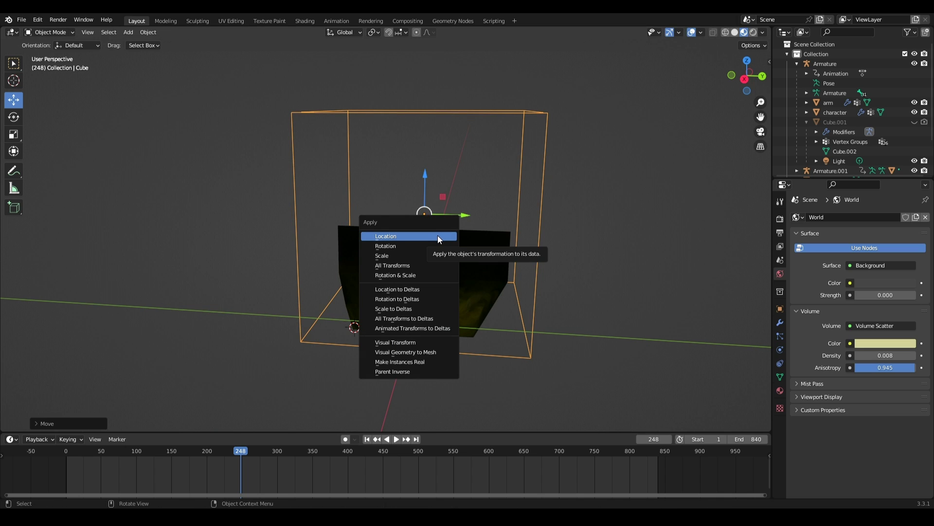
click(424, 252)
Enlarge the timeline area, switch it to the Shader Editor, and give the cube a new material
drag(168, 432, 160, 388)
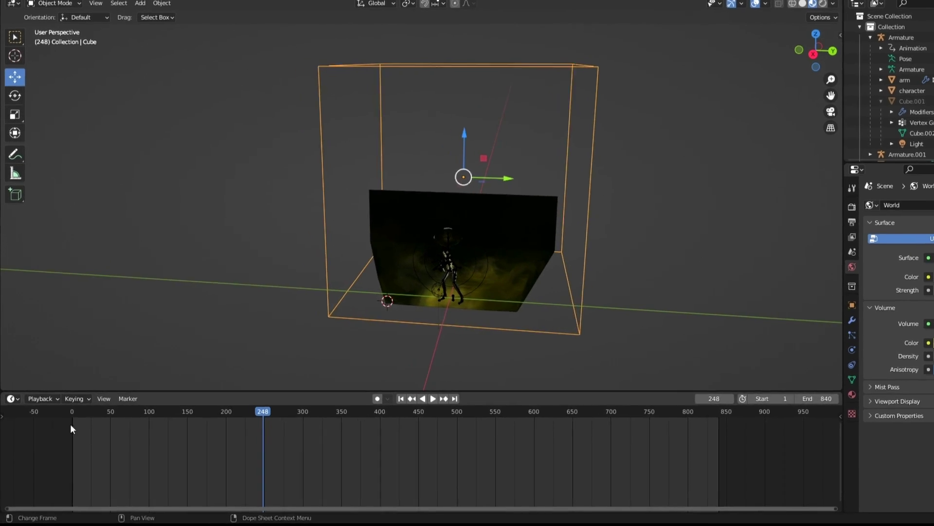
click(10, 394)
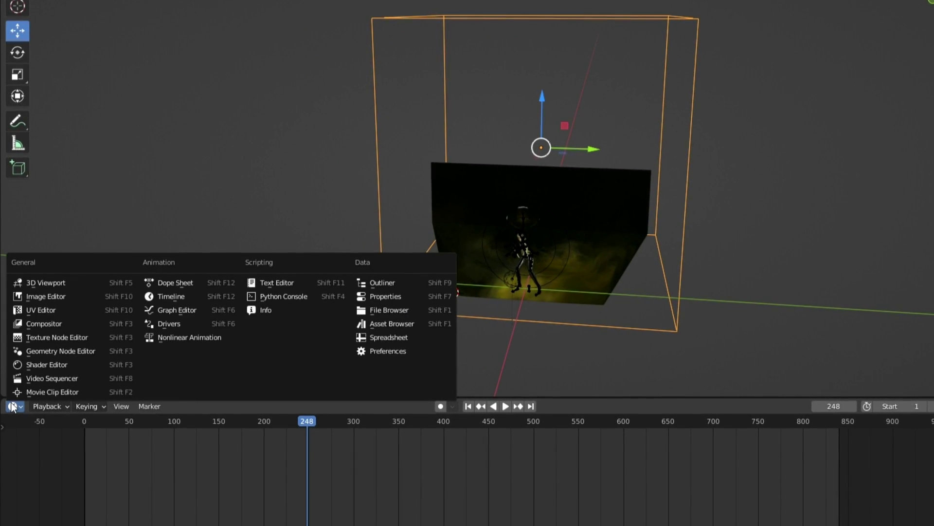
click(45, 363)
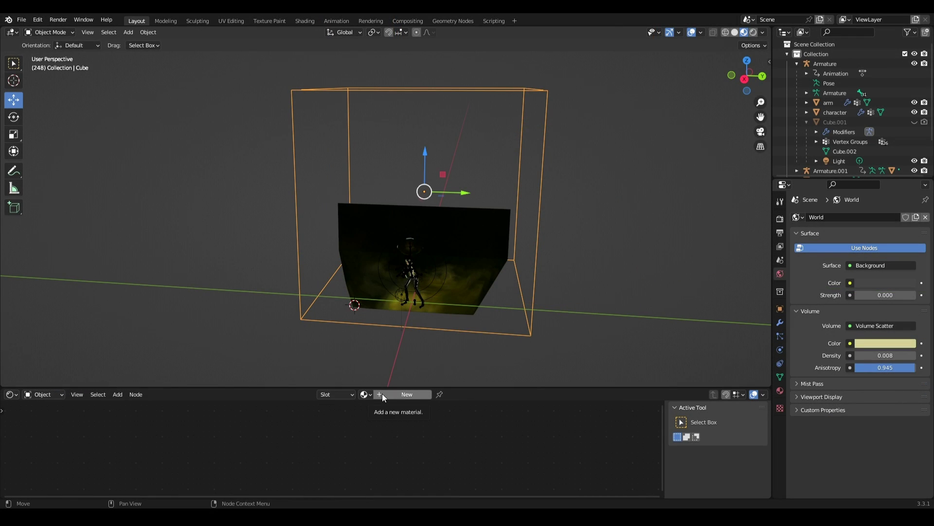
click(383, 395)
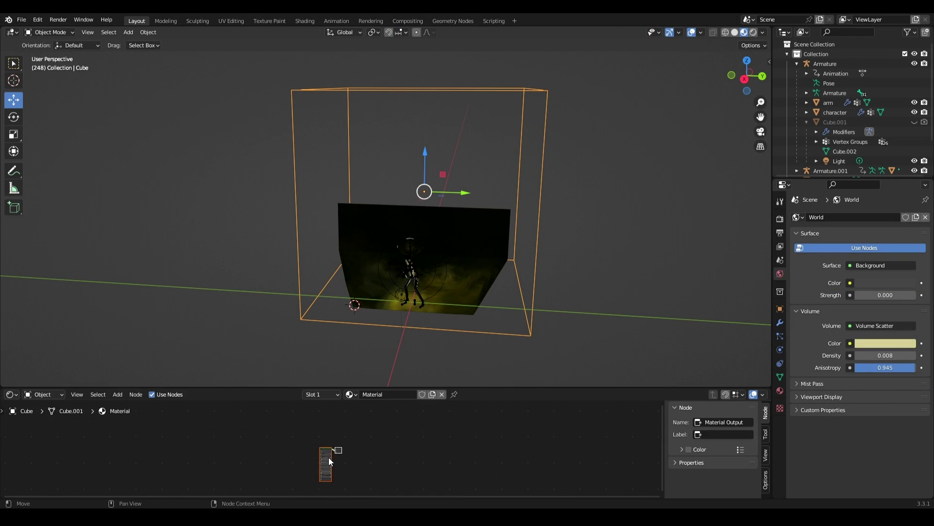
Delete the default Principled BSDF node from the cube's material
scroll(338, 461, up, 4)
middle_drag(342, 463, 472, 442)
click(398, 402)
right_click(399, 402)
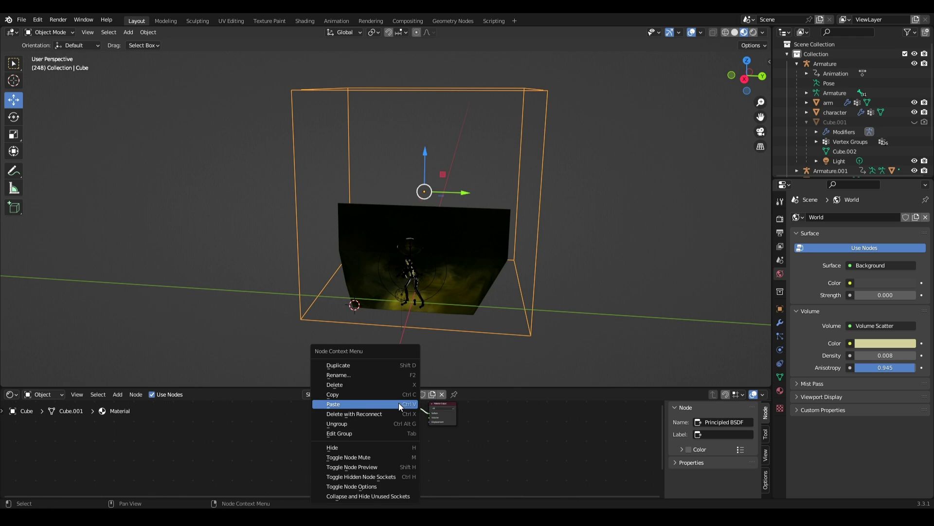
click(393, 386)
Add a Principled Volume node and connect its output to the Material Output's Volume input
scroll(387, 435, up, 2)
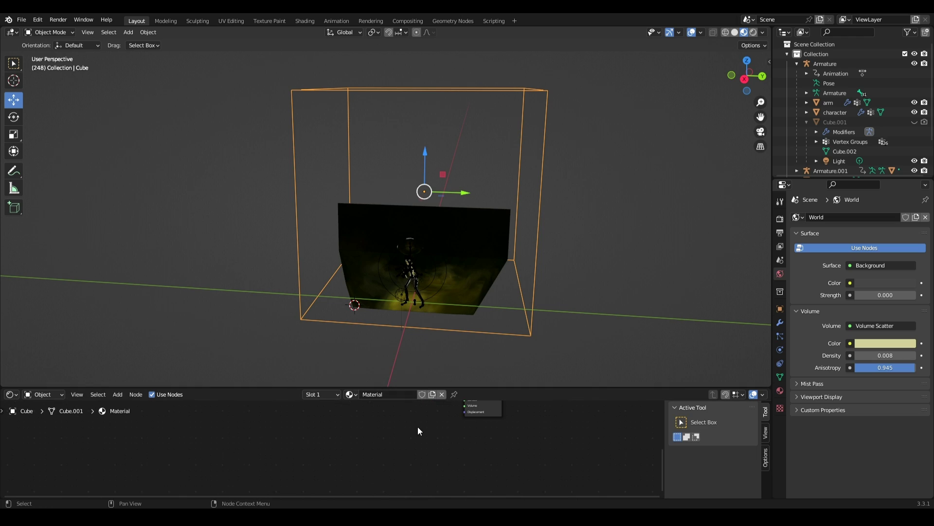
mouse_move(418, 431)
middle_down()
mouse_move(427, 459)
mouse_move(418, 440)
middle_up()
key(shift+a)
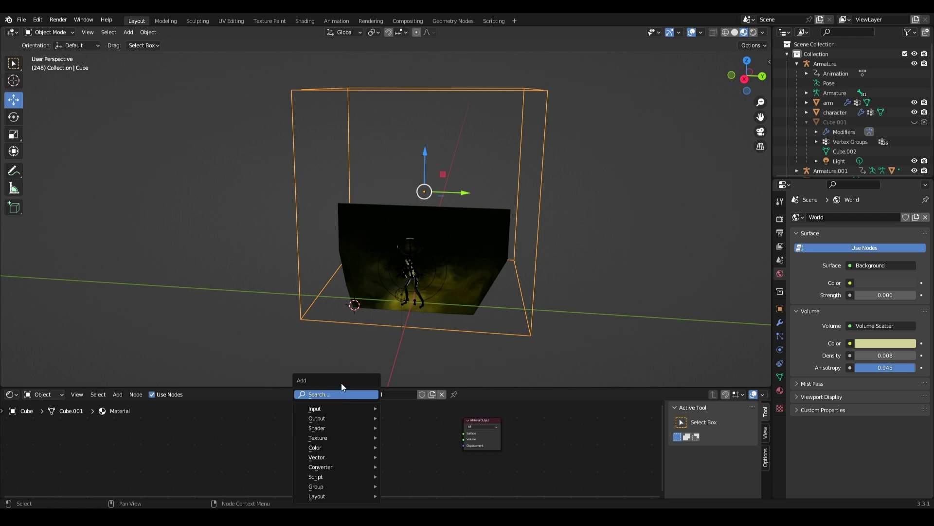
click(339, 394)
text(princ)
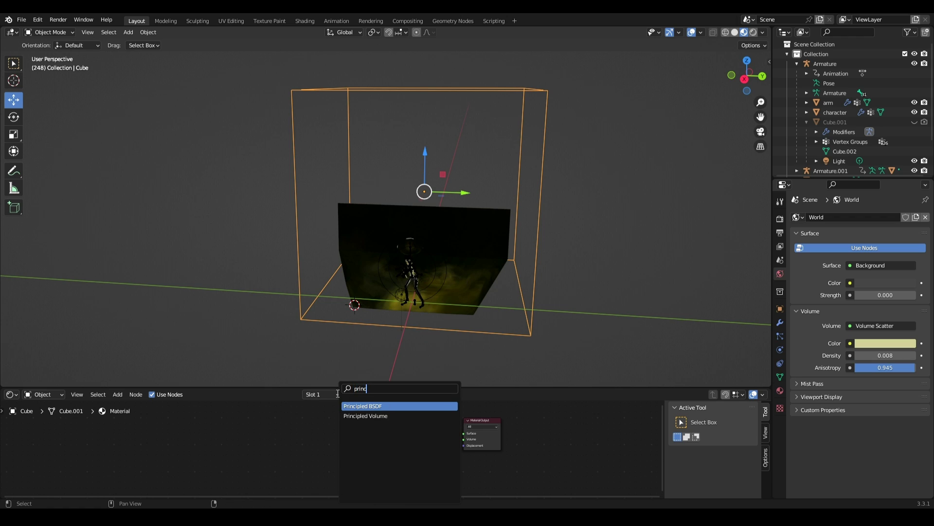
click(365, 416)
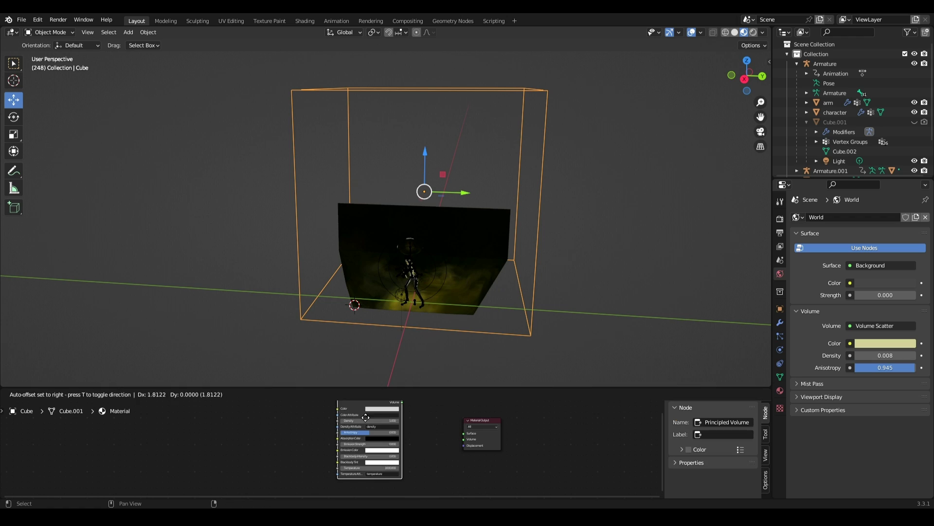
click(398, 438)
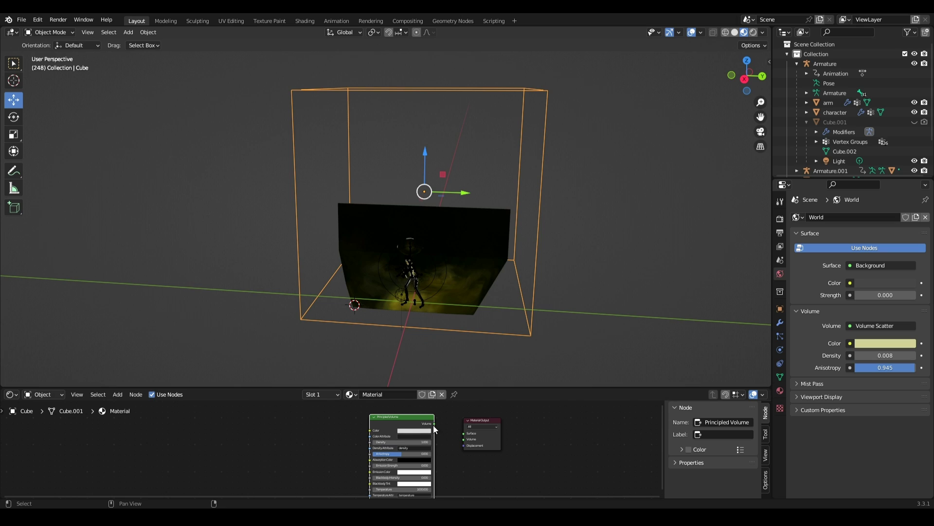
middle_drag(451, 451, 513, 444)
Add a ColorRamp node before the Principled Volume node
click(377, 422)
key(shift+a)
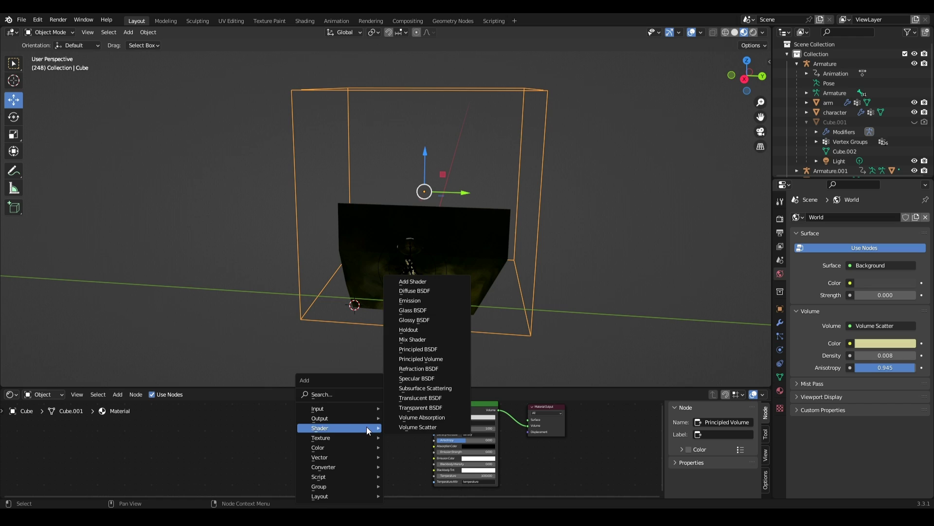
click(349, 394)
text(colo)
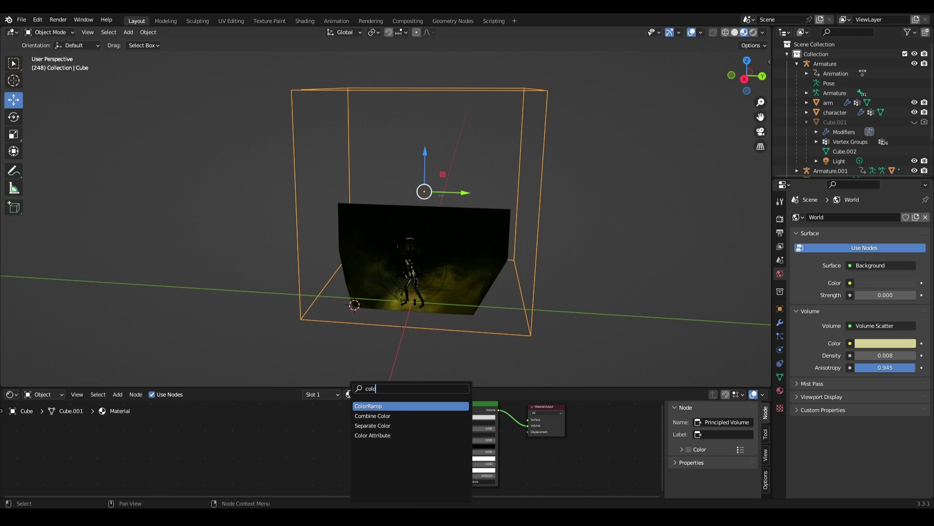
click(380, 409)
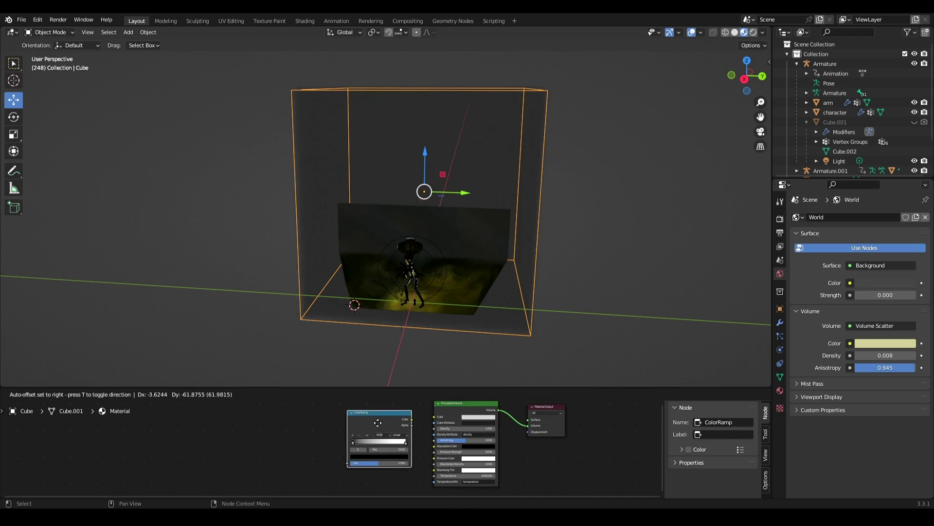
click(376, 426)
Add a MixRGB node before the ColorRamp node
text(i)
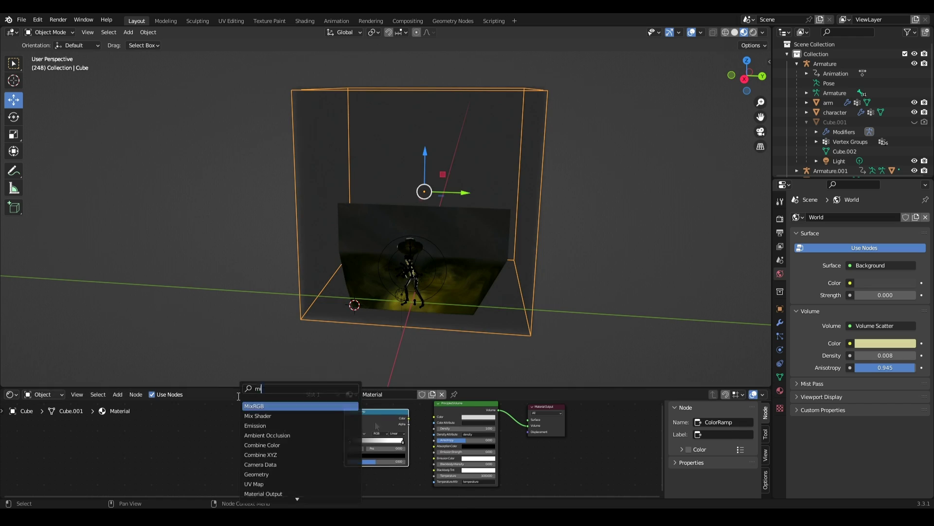
text(x)
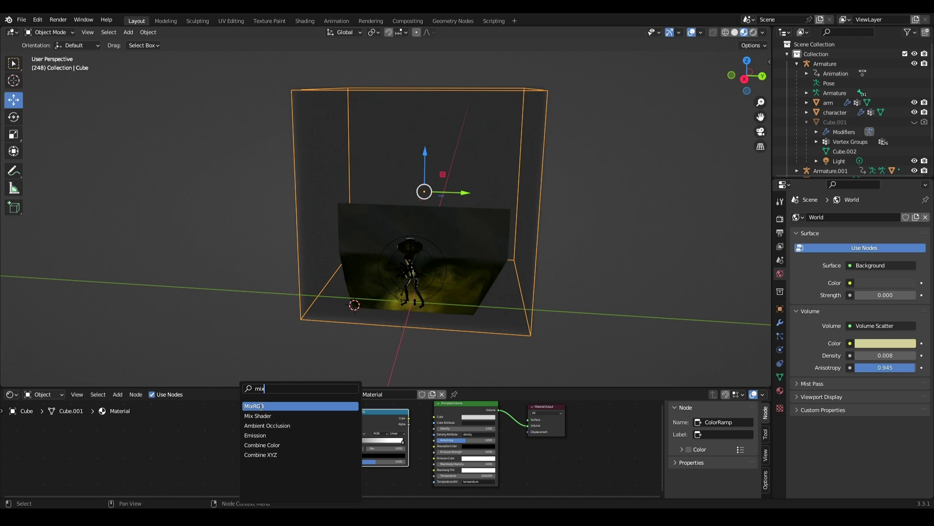
click(261, 405)
click(289, 413)
scroll(370, 408, up, 1)
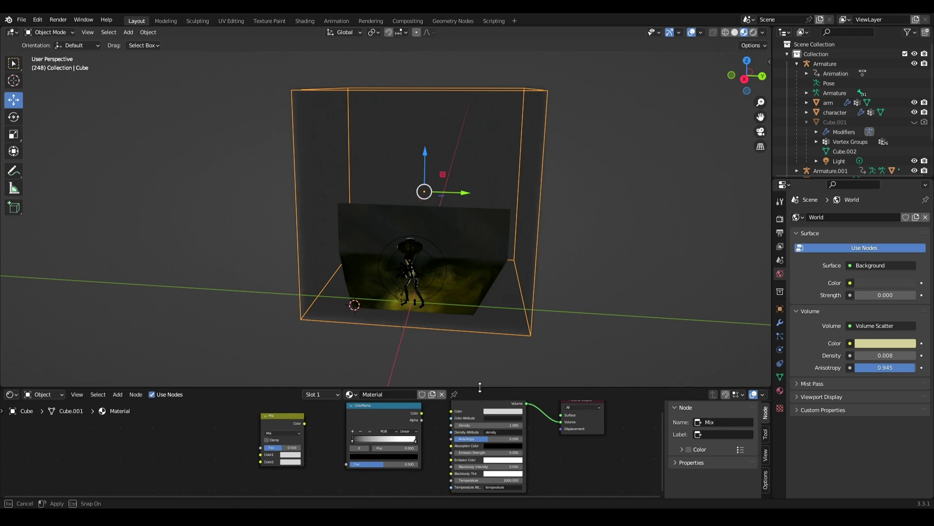
Link the ColorRamp's Color to the Principled Volume's Emission Strength, and the Mix node's Color to the ColorRamp's Fac
drag(480, 387, 480, 274)
scroll(343, 370, up, 2)
middle_drag(453, 339, 390, 341)
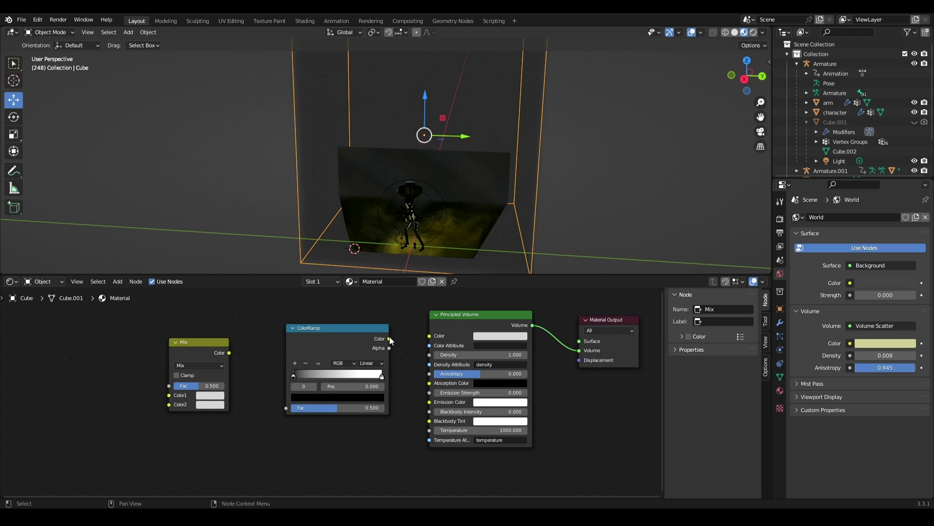
drag(431, 398, 429, 393)
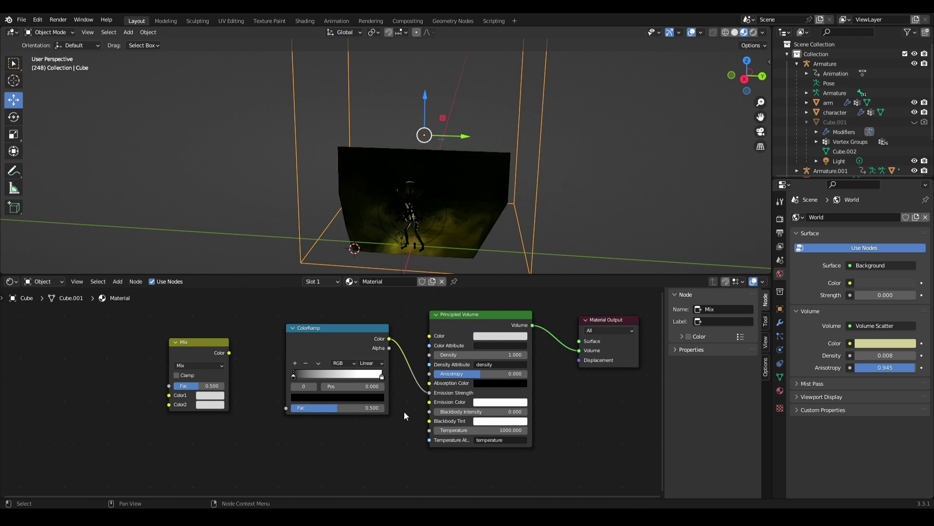
drag(229, 352, 269, 383)
drag(268, 383, 286, 408)
Add a Noise Texture node and connect its Fac output to the Mix node's Color1
text(nois)
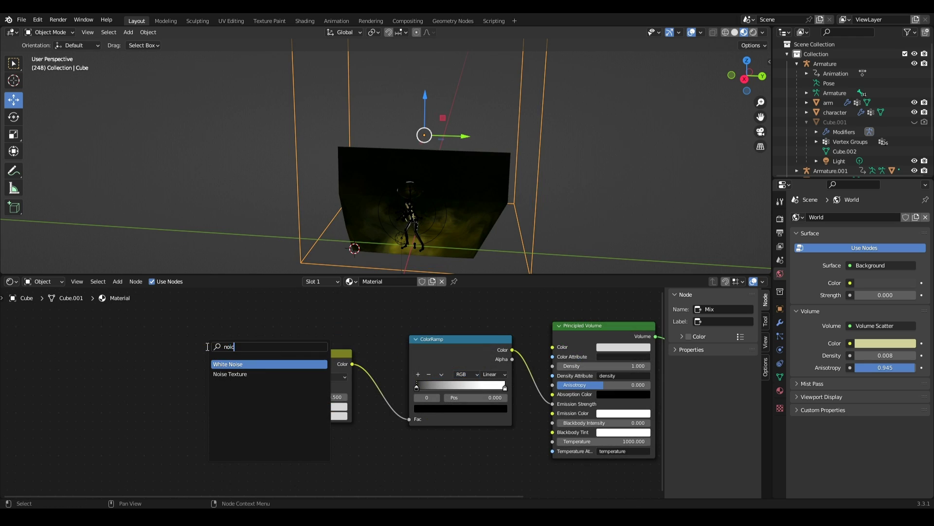
click(229, 374)
click(224, 319)
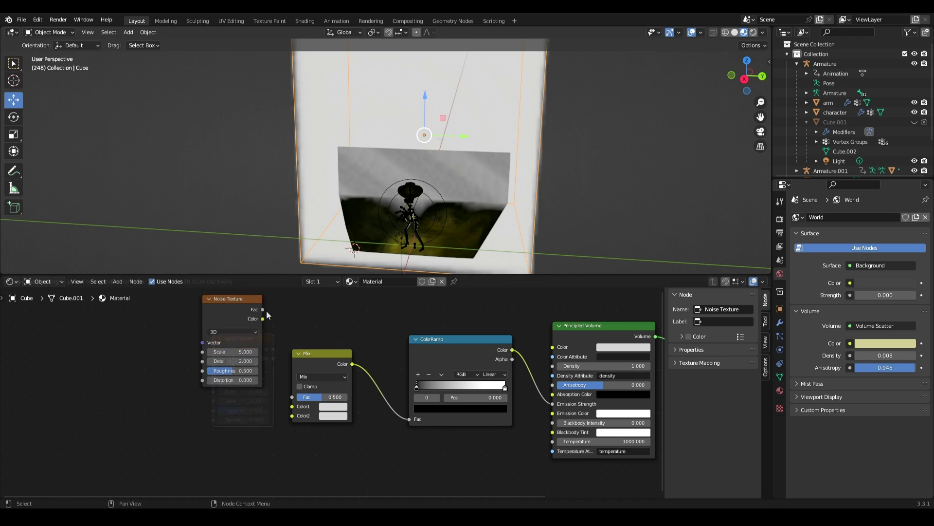
drag(263, 309, 282, 354)
mouse_move(291, 412)
mouse_down()
mouse_move(275, 428)
mouse_move(292, 415)
mouse_up()
Add a Gradient Texture node below the Noise Texture and connect its Color to the Mix node's Color2
key(shift+a)
text(grad)
click(216, 406)
click(224, 436)
Add a Mapping node and connect its output to the Vector inputs of the Noise and Gradient Textures
key(shift+a)
text(mapp)
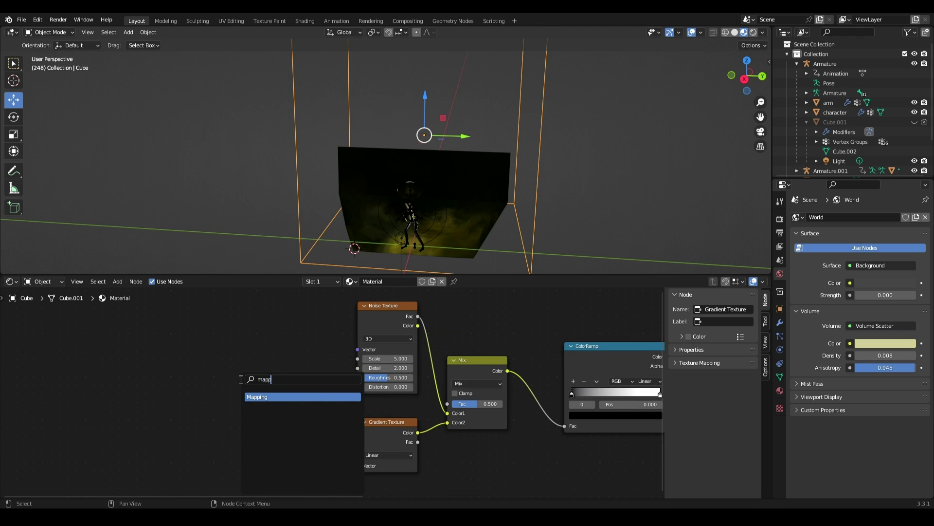
click(266, 398)
click(327, 323)
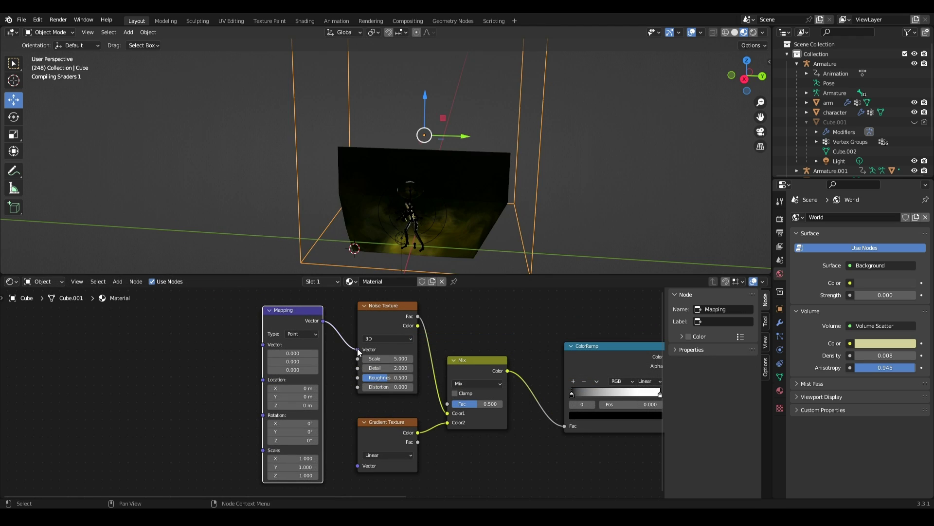
drag(357, 349, 324, 321)
drag(324, 321, 355, 466)
Add a Texture Coordinate node and connect its Generated output to the Mapping node's Vector input
key(shift+a)
text(texture coo)
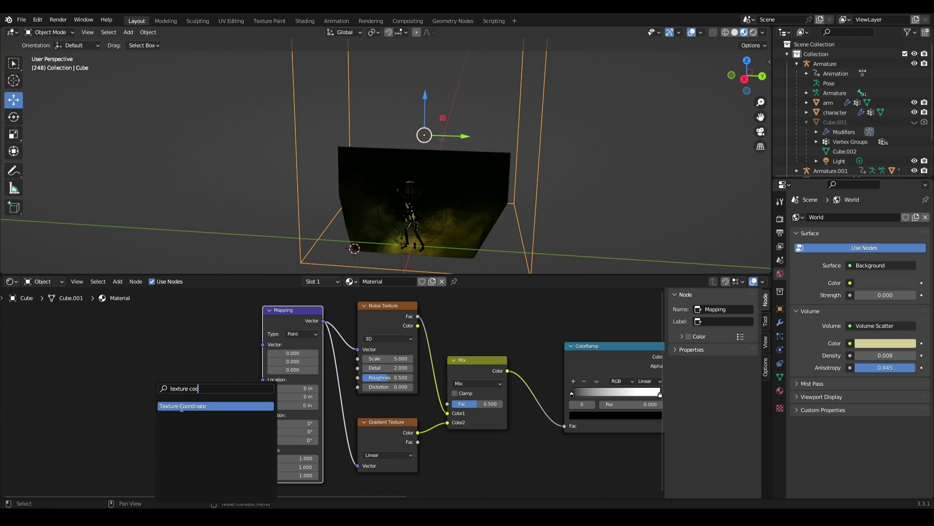
click(182, 406)
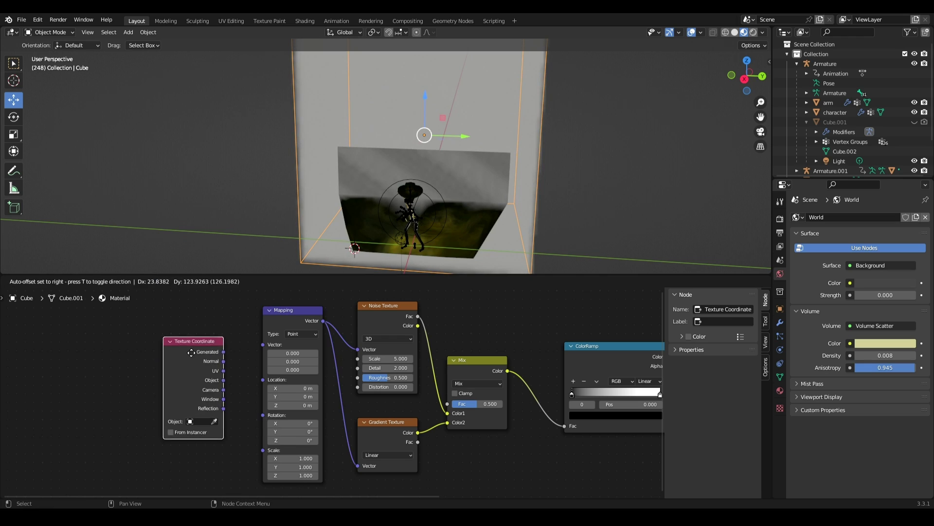
click(168, 407)
drag(212, 346, 263, 345)
Set the Mapping node's Y rotation to -90°, and switch the Noise Texture to 4D with W at 1
key(Home)
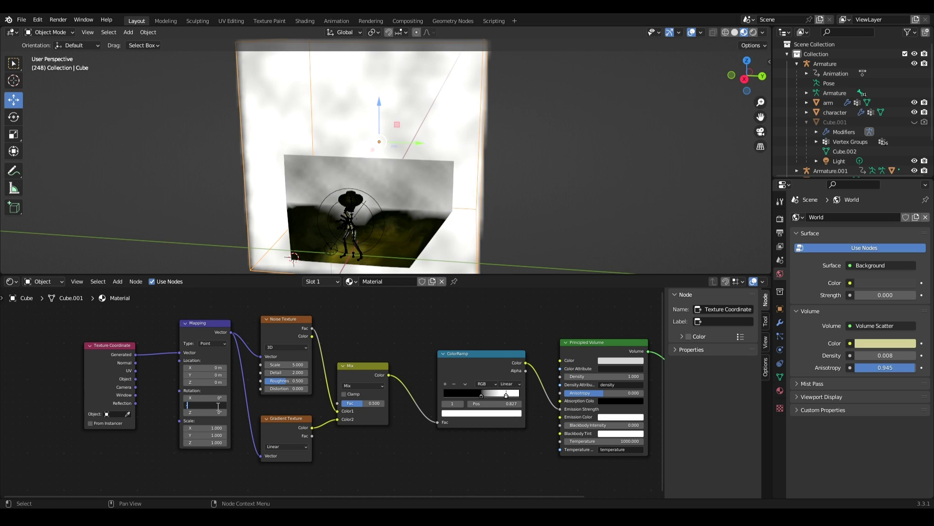
key(Return)
click(283, 345)
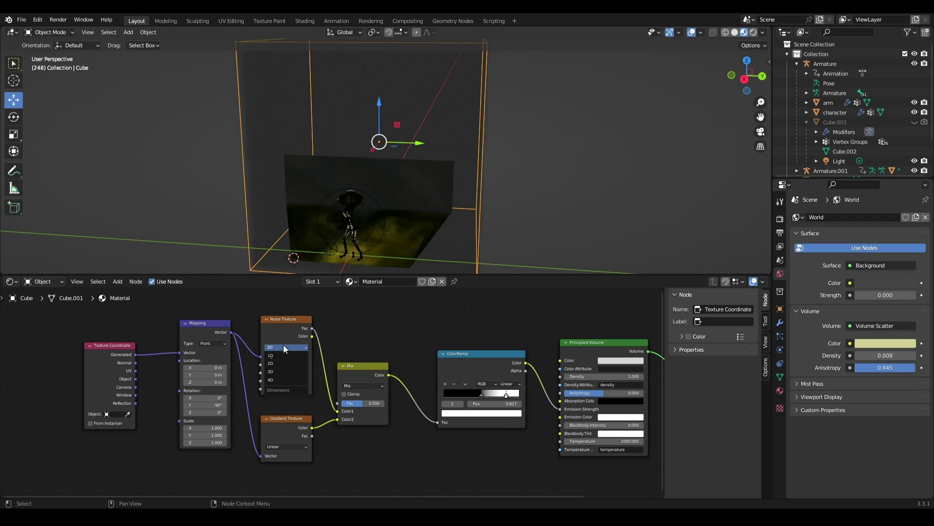
click(274, 379)
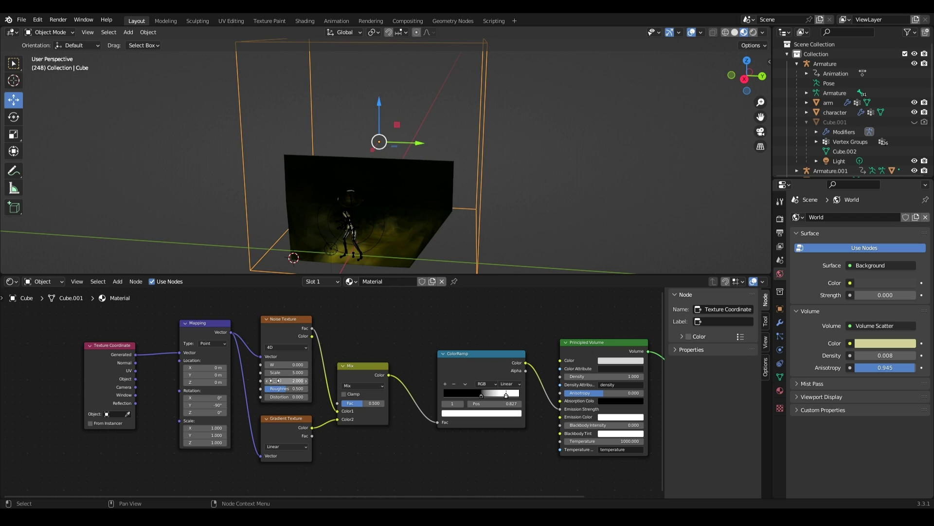
click(297, 364)
text(1)
key(Return)
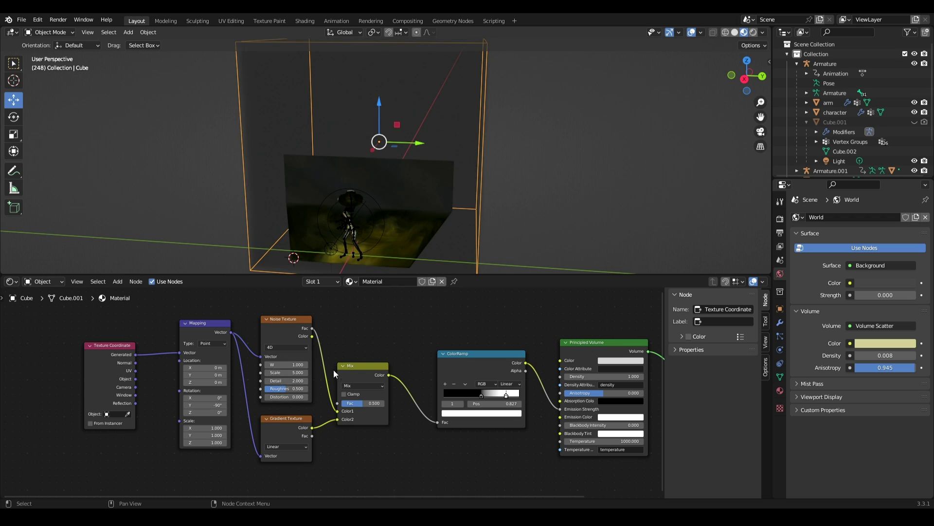
Adjust the ColorRamp's black and white stops, placing the white stop at position 0.873
drag(482, 396, 503, 397)
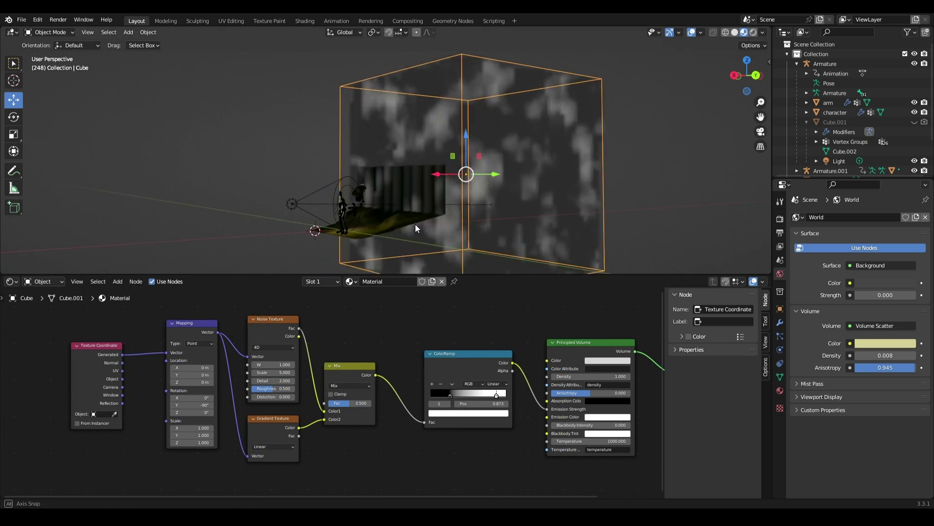
Move the cube along the X axis so that it encloses the figures and the background
middle_drag(416, 224, 369, 225)
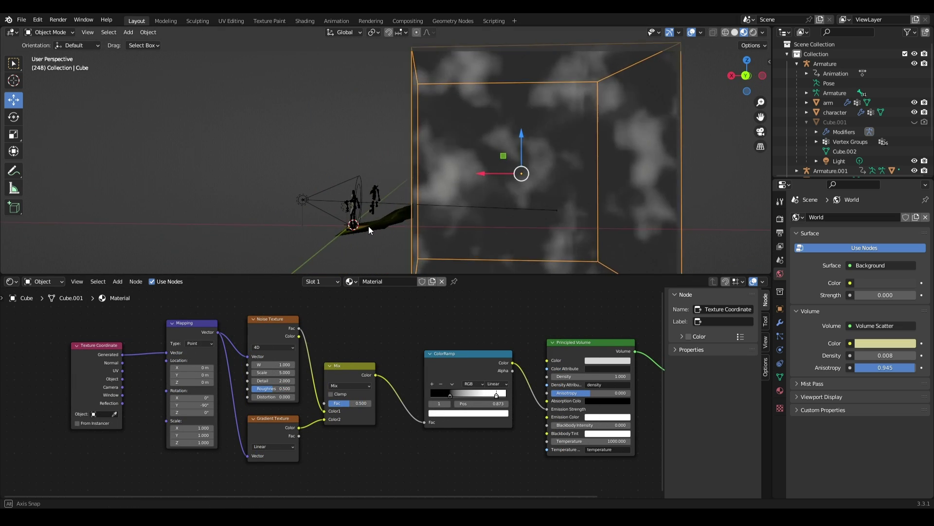
drag(477, 174, 391, 174)
middle_drag(332, 247, 369, 248)
middle_drag(377, 176, 406, 224)
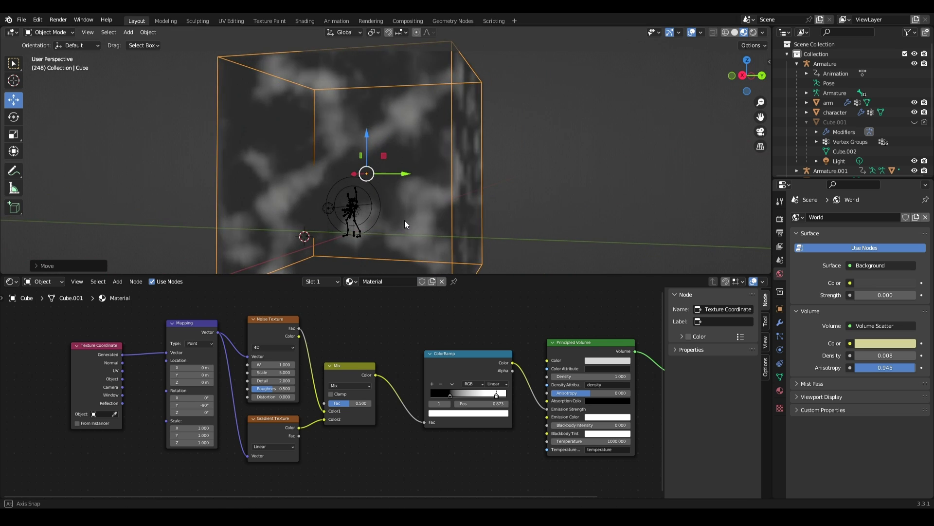
Lower the Principled Volume's Density to 0.060 and set the Mapping node's X location to 0.4 m
click(553, 376)
click(552, 377)
click(553, 376)
click(553, 376)
click(553, 376)
click(552, 377)
click(553, 376)
click(553, 376)
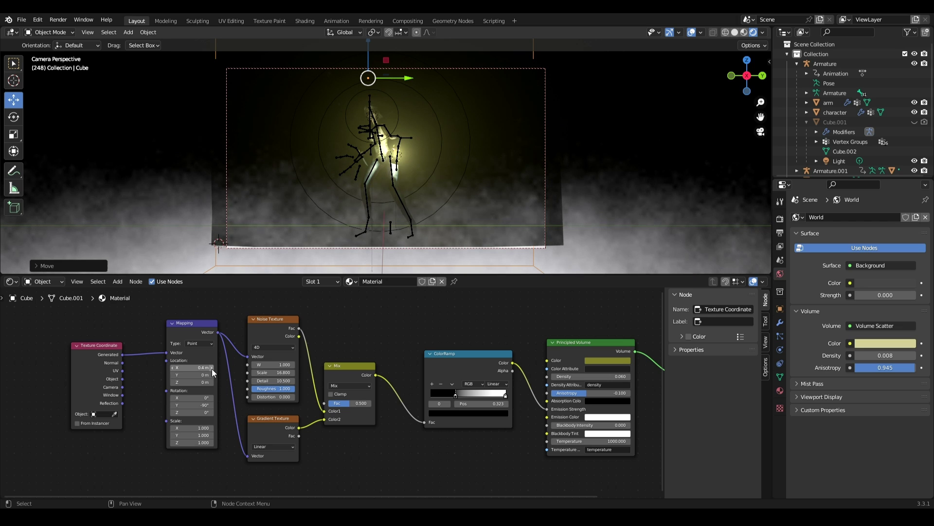
drag(211, 369, 221, 369)
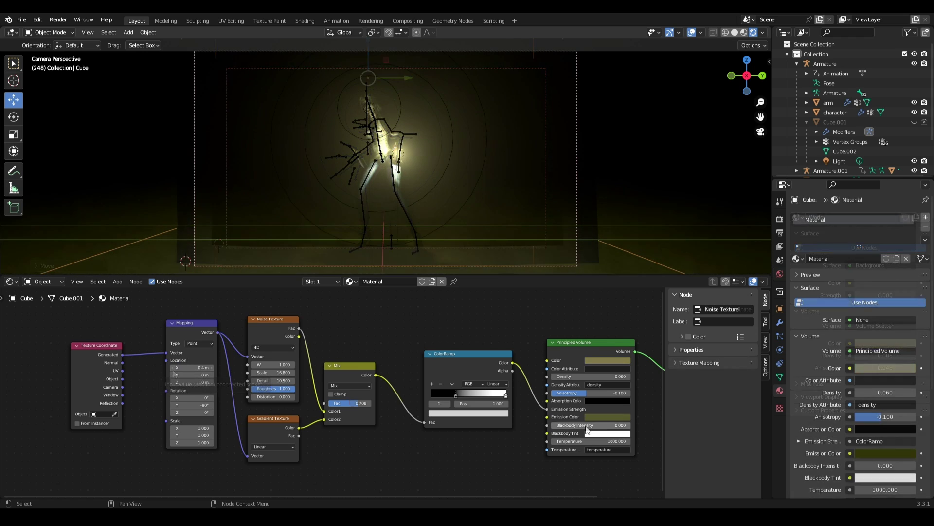
Change the Principled Volume's Emission Color to a dark yellow-brown
click(599, 417)
drag(603, 350, 597, 320)
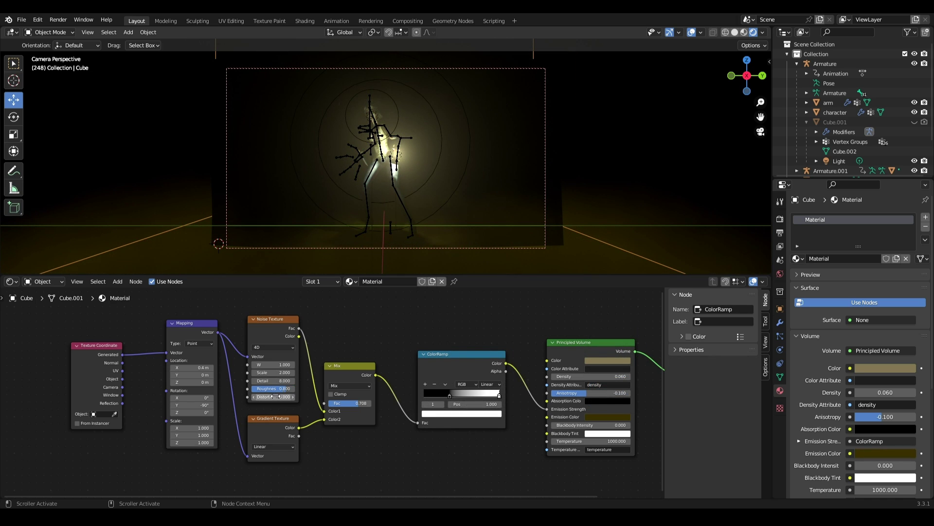
Raise the Noise Texture's Distortion to about 20.8
drag(276, 396, 317, 397)
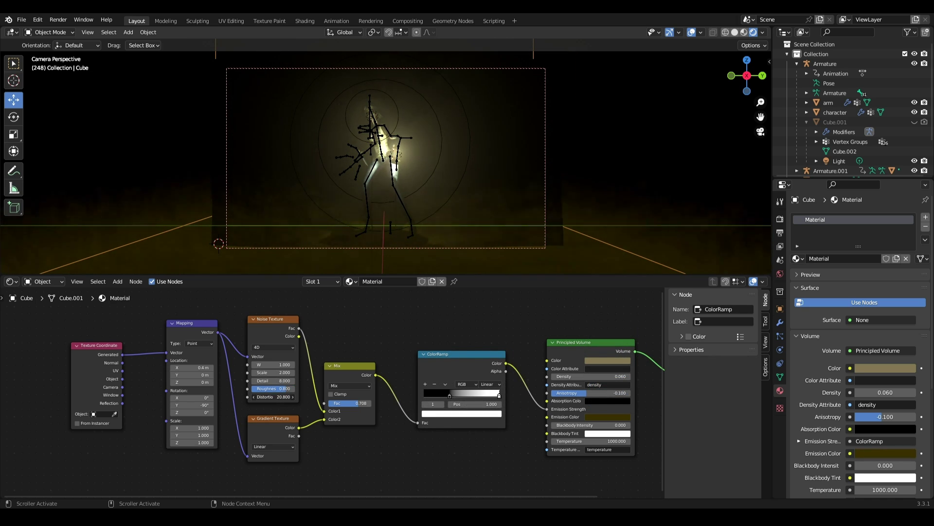
Show the Timeline below the 3D view at a reduced height and preview the fog animation up to frame 50
click(12, 281)
click(148, 324)
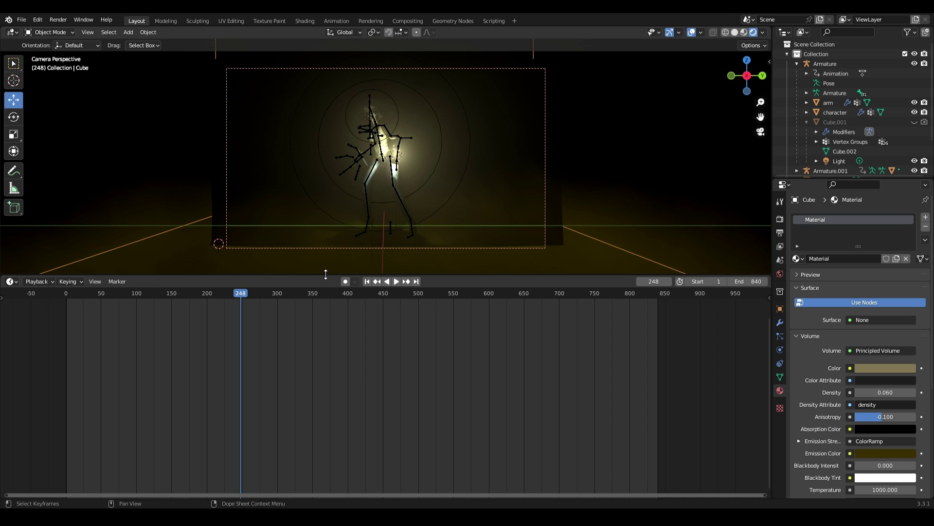
drag(326, 275, 317, 432)
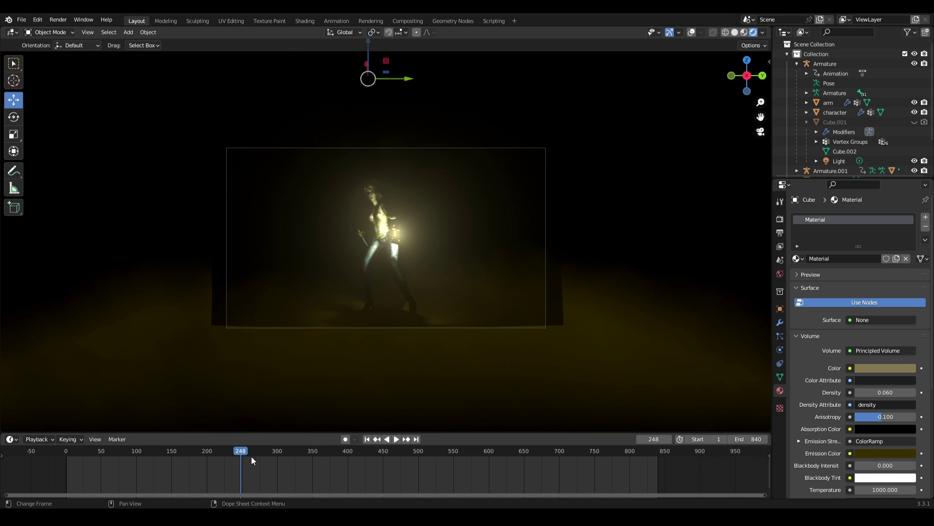
key(shift+Left)
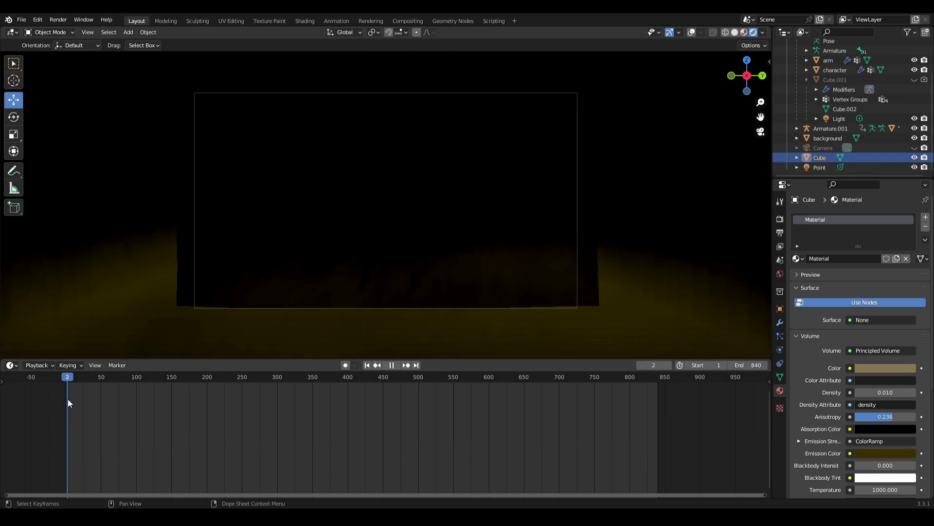
click(103, 399)
drag(103, 399, 103, 381)
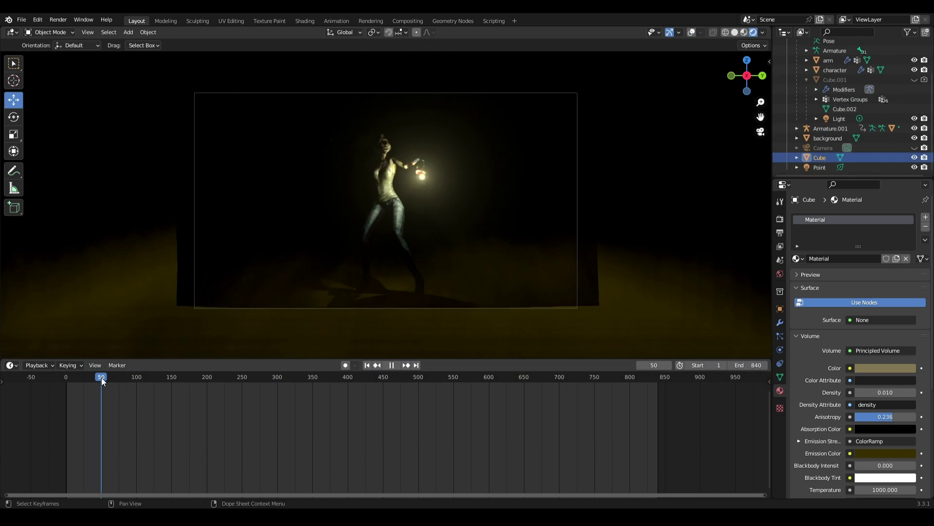
Turn on auto keying and keyframe the fog material's Emission Color as black at frame 1
click(922, 453)
drag(107, 387, 68, 392)
key(space)
click(345, 365)
click(901, 453)
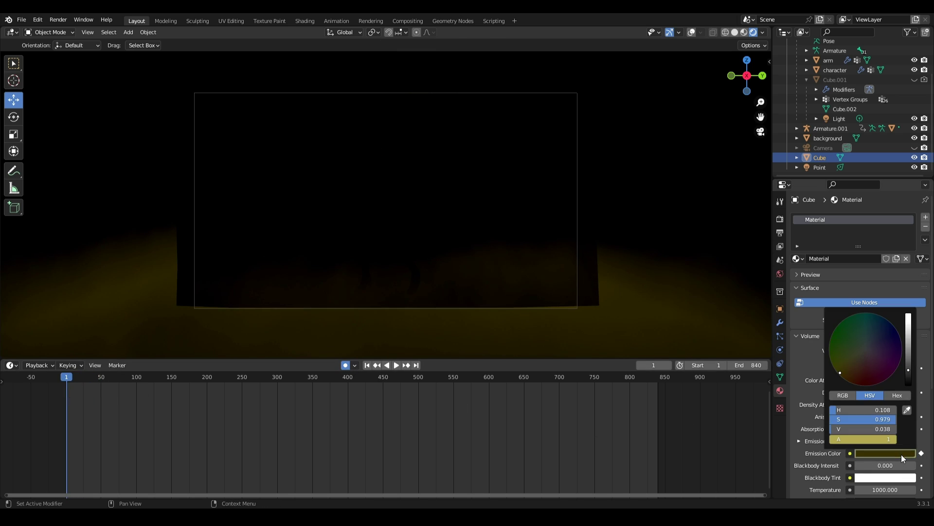
click(907, 388)
Keyframe the Emission Color as dark yellow at frame 800 and as black at frame 840
click(396, 365)
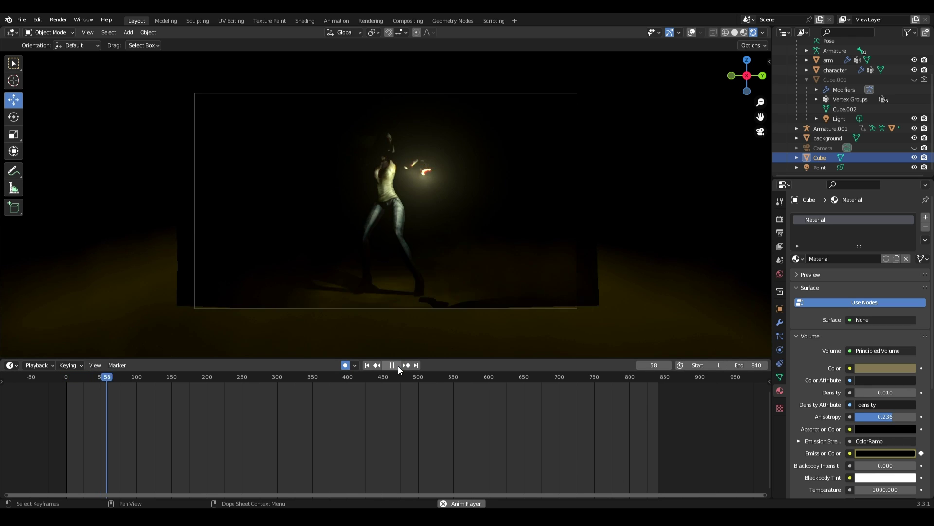
click(630, 382)
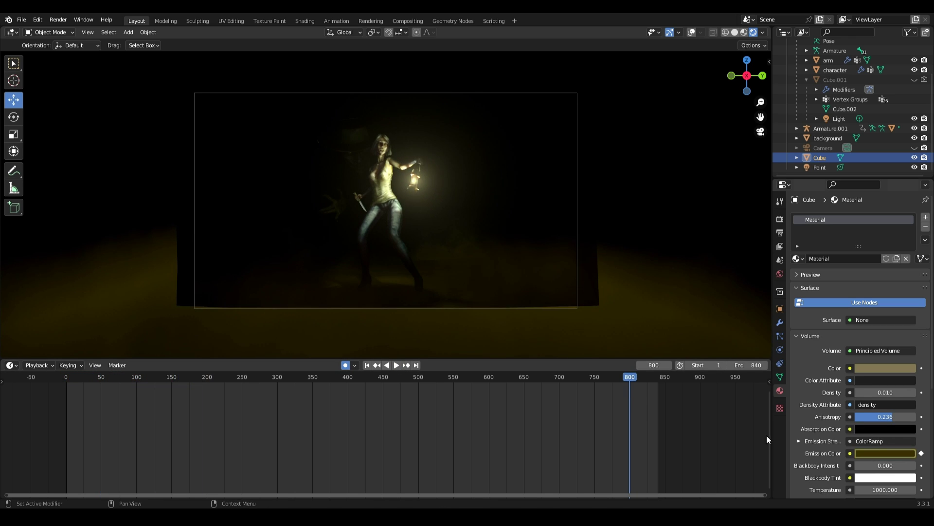
key(space)
drag(637, 379, 658, 383)
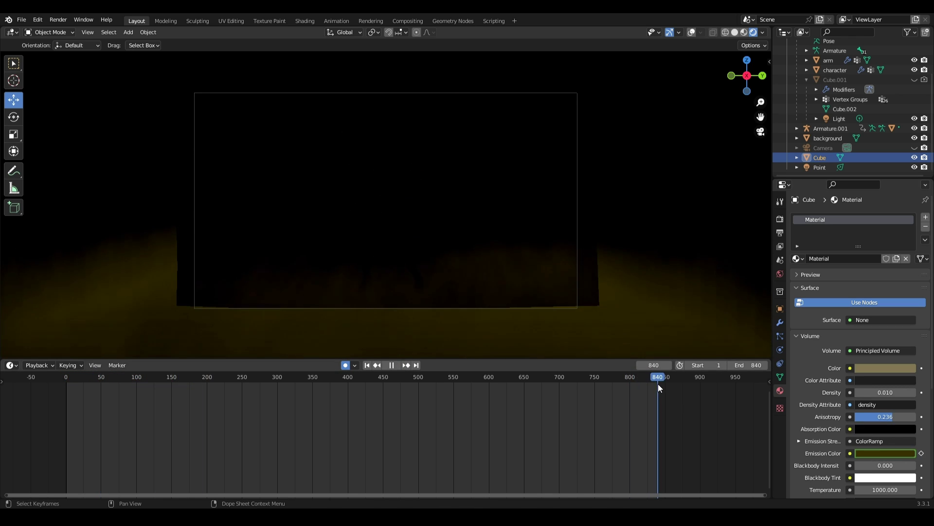
click(903, 453)
click(895, 397)
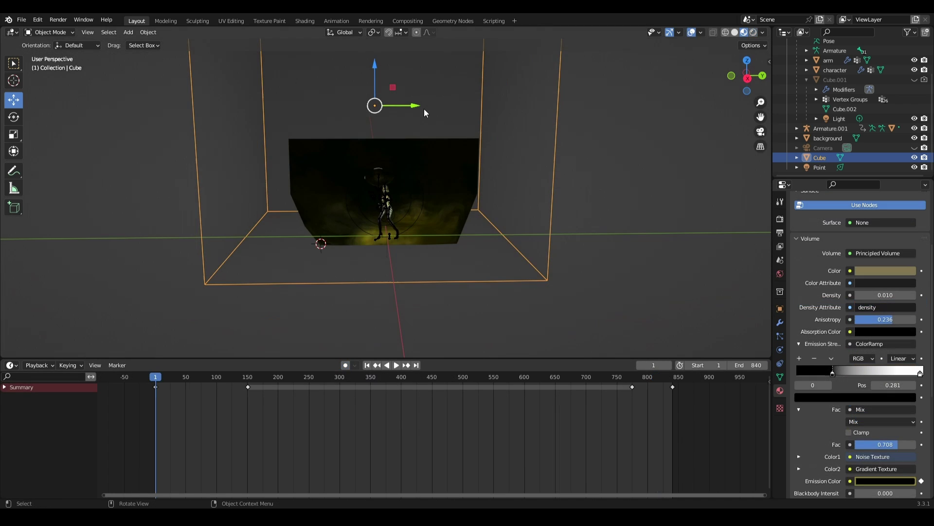
Keyframe the fog cube sliding along the Y axis from about 3.15 m at frame 1 to about -4.14 m at frame 840
drag(425, 113, 452, 115)
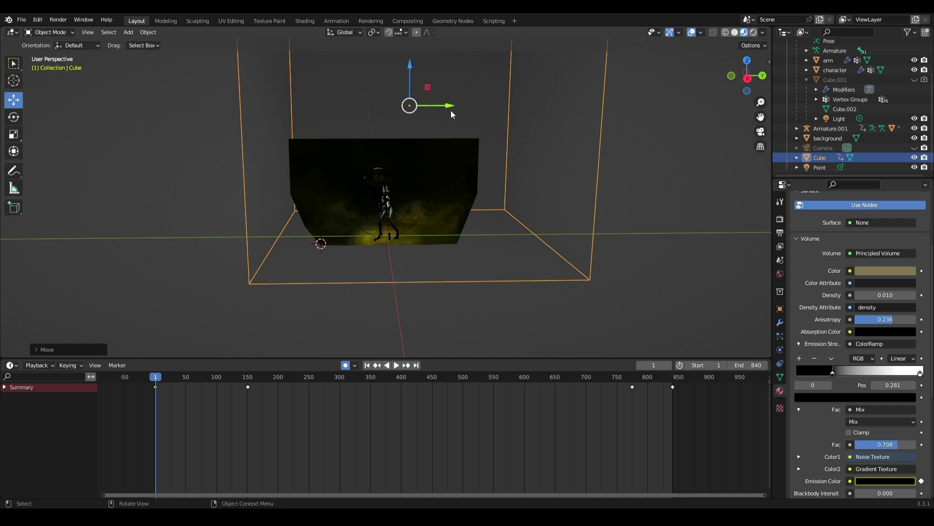
drag(156, 377, 673, 394)
drag(449, 112, 391, 130)
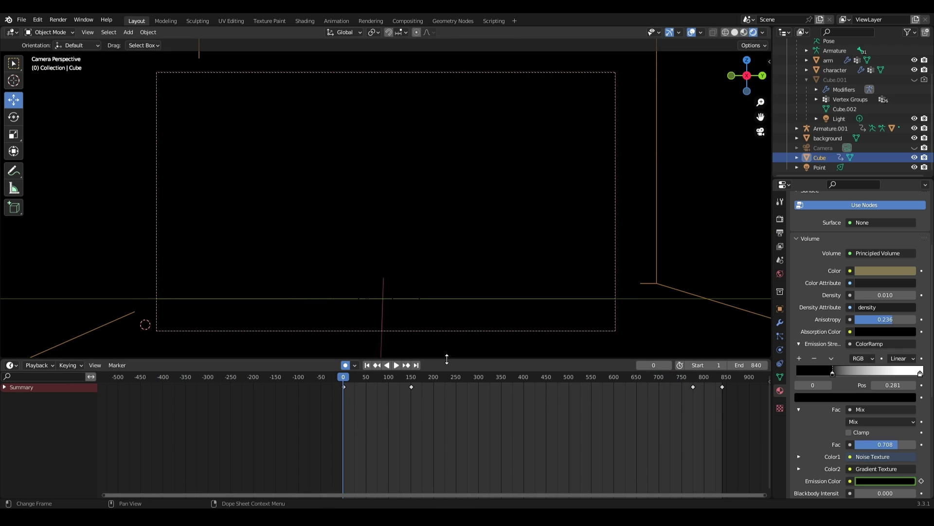
Enlarge the 3D view and play the animation to check the drifting fog in the camera view
drag(446, 358, 437, 417)
click(393, 423)
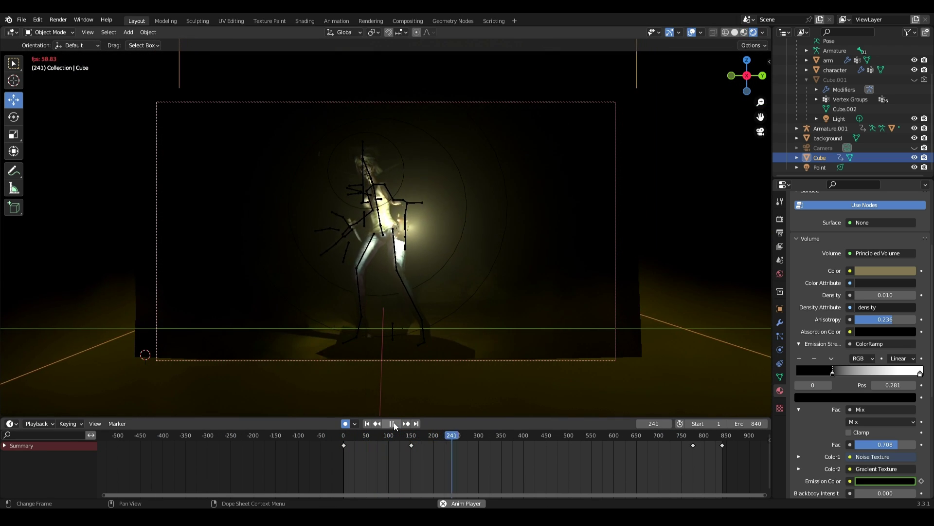
click(393, 423)
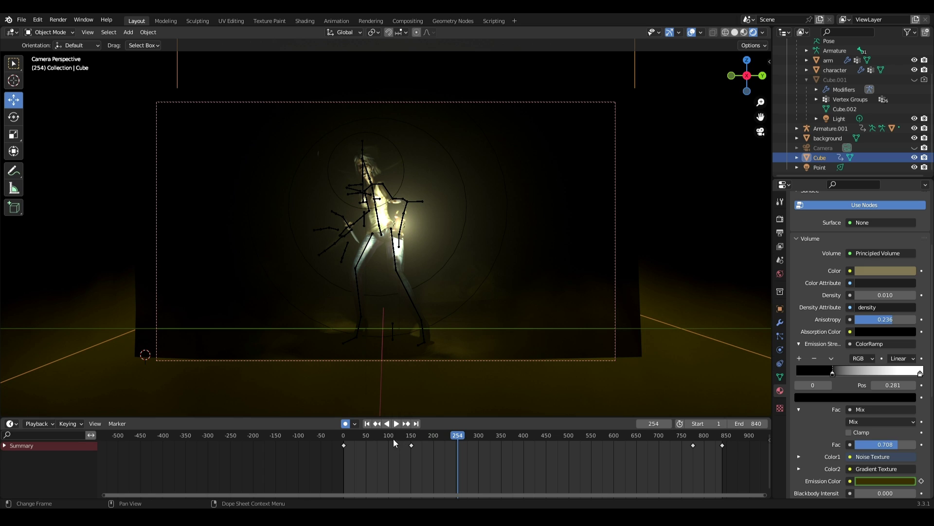
Switch to the Animation workspace and change its main viewport to a Graph Editor
click(305, 21)
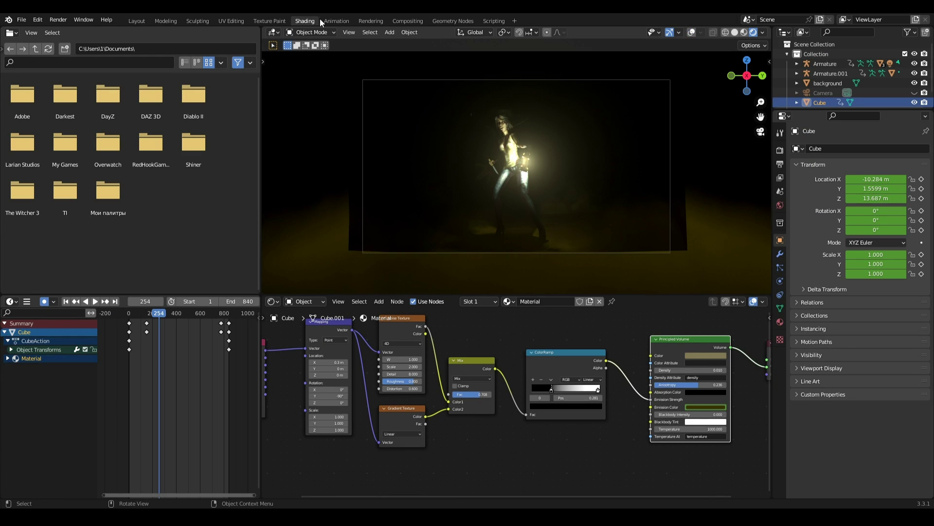
click(335, 20)
click(284, 33)
click(304, 59)
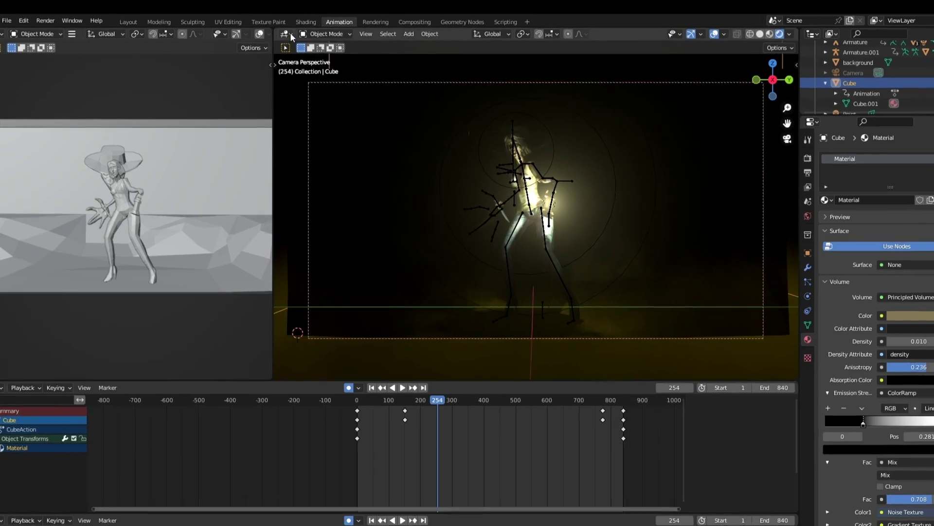
click(285, 33)
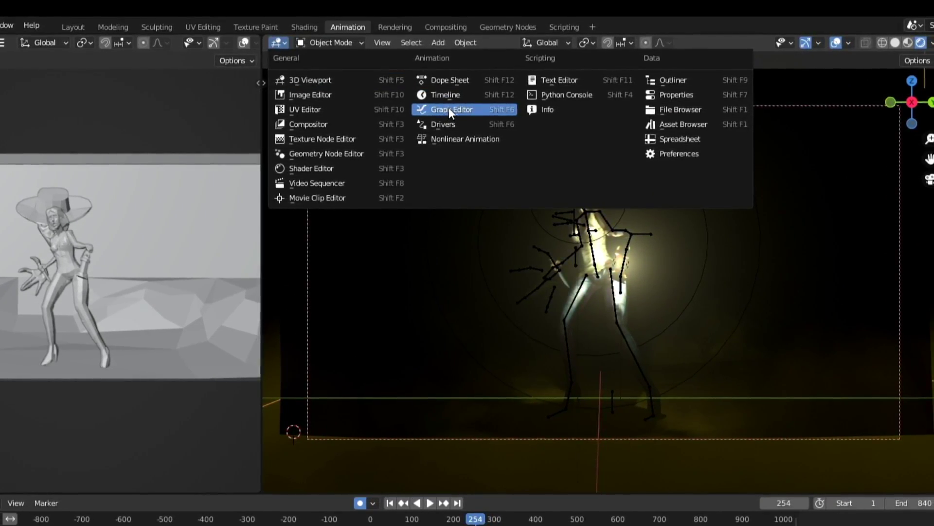
click(449, 109)
Set the handles of the cube's Y Location keyframes at frames 1 and 840 to Vector for constant-speed movement
drag(411, 380, 499, 389)
click(522, 198)
click(482, 188)
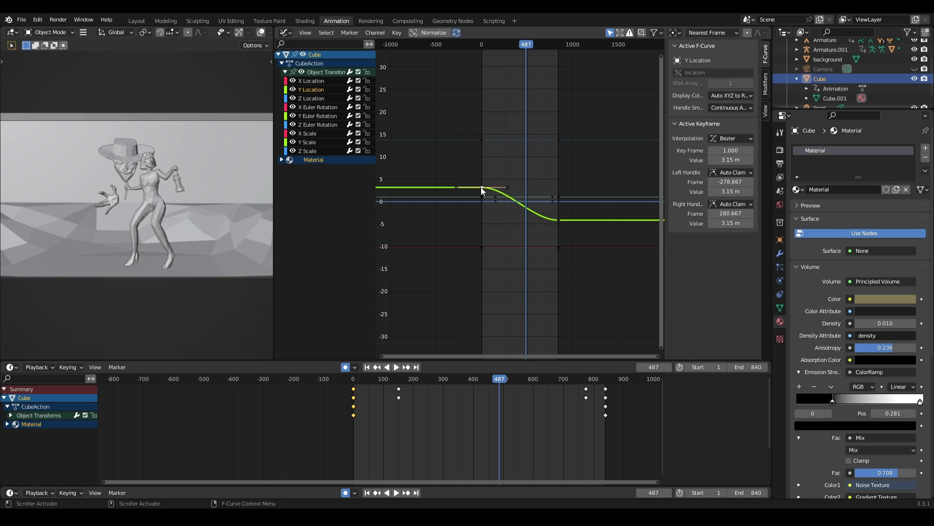
right_click(560, 223)
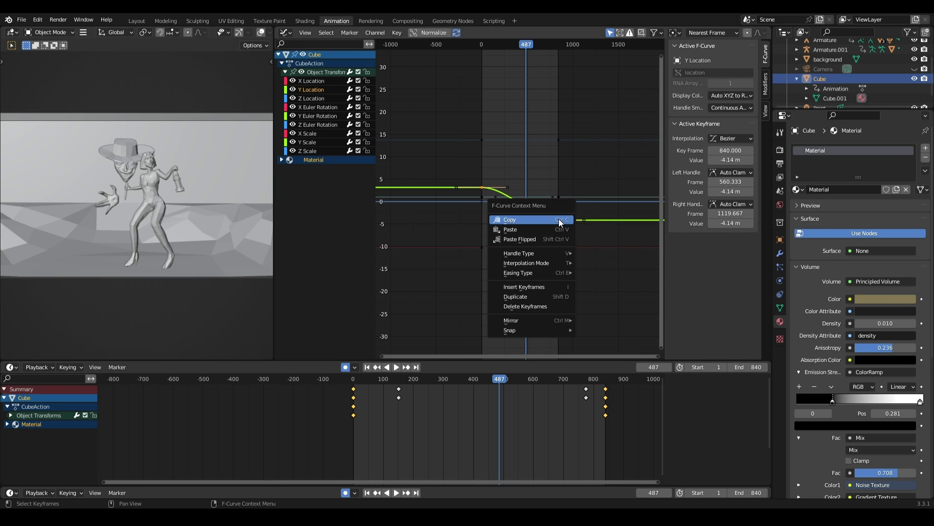
mouse_move(560, 252)
click(600, 272)
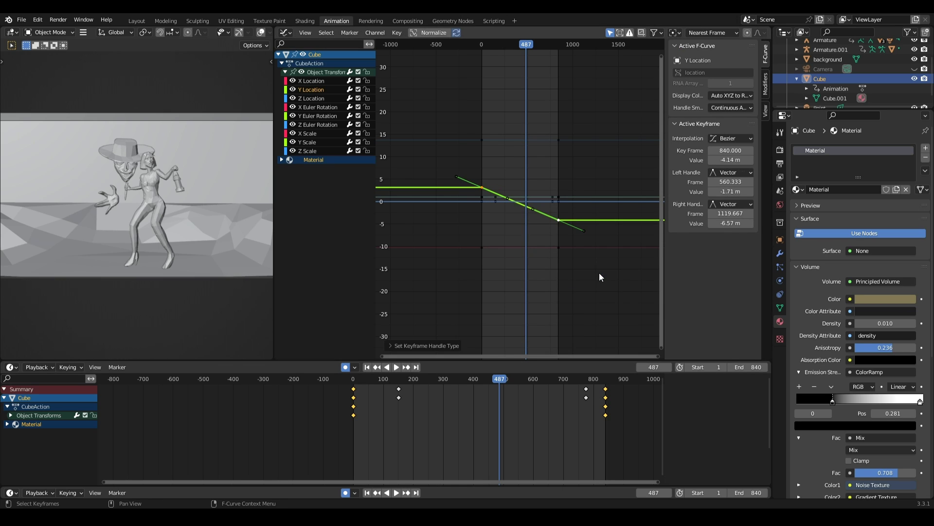
Return to the Layout workspace, play the animation from the start, and switch the viewport shading to Material Preview
click(137, 21)
click(367, 423)
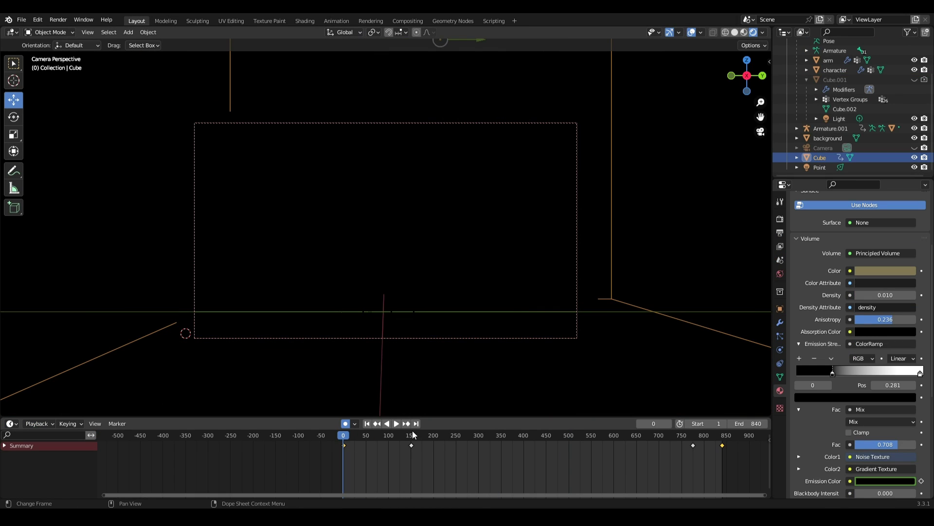
click(396, 423)
key(Escape)
key(z)
click(661, 253)
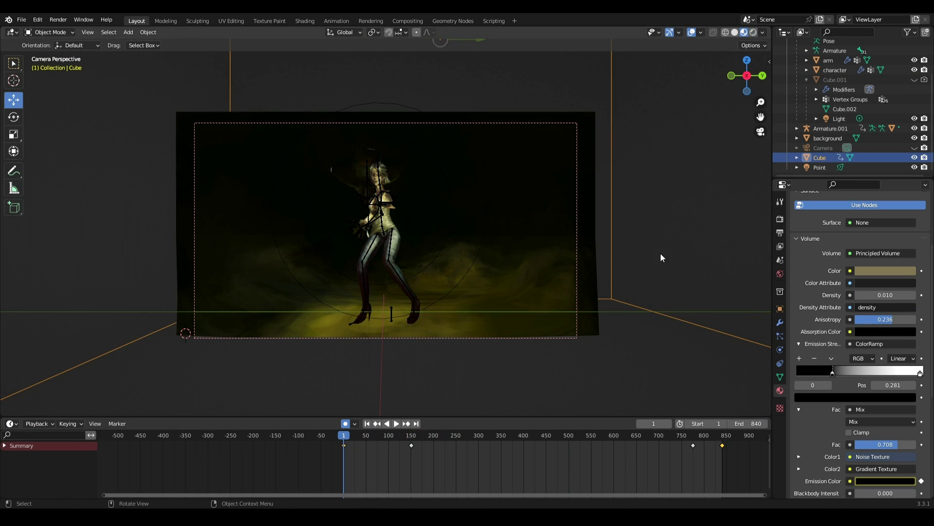
Unhide the camera, look through it, and lock the camera to the view
middle_drag(436, 328, 436, 326)
click(838, 148)
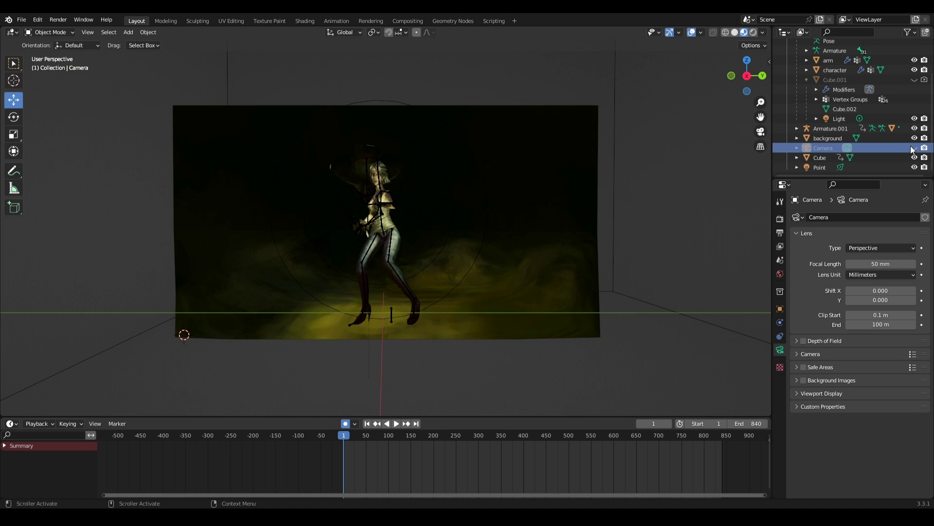
click(915, 148)
click(760, 132)
key(n)
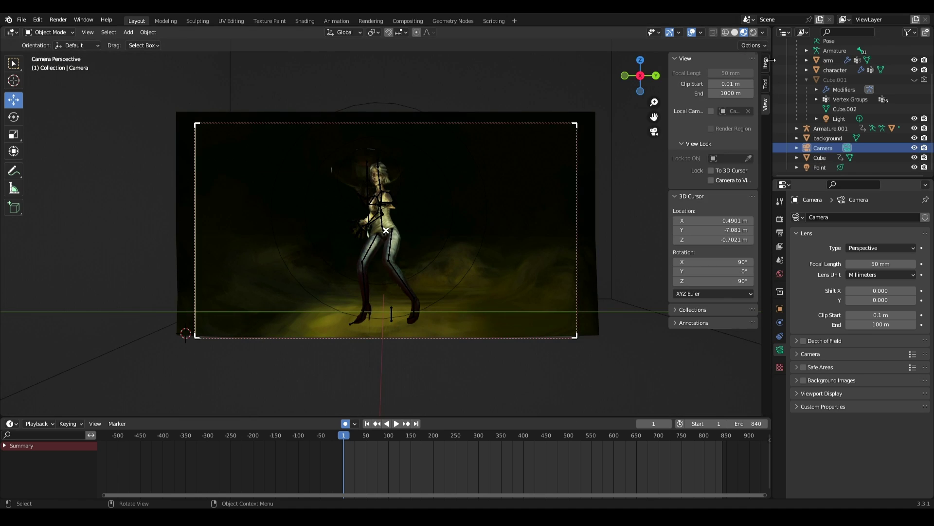
scroll(646, 239, up, 1)
click(711, 181)
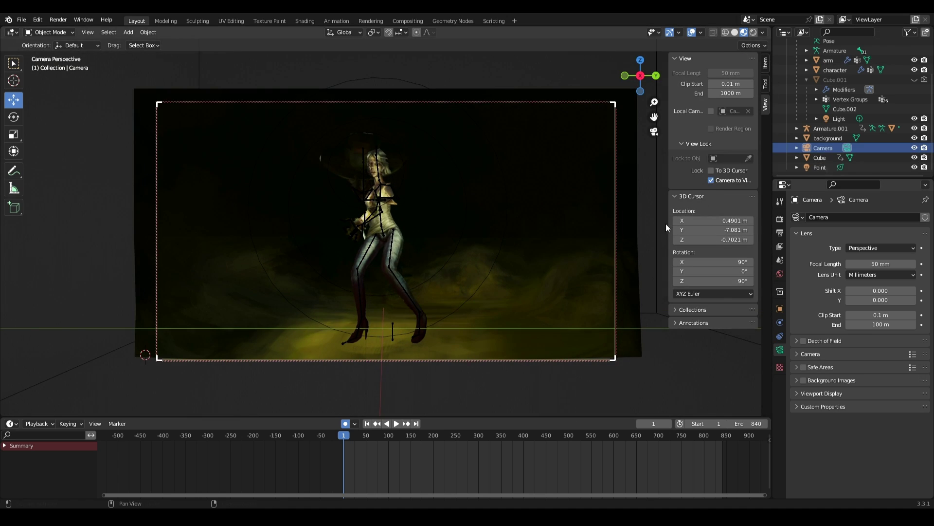
Keyframe the camera closer to the figure at frame 1 and farther back at frame 100, and preview the move without overlays
scroll(461, 179, up, 3)
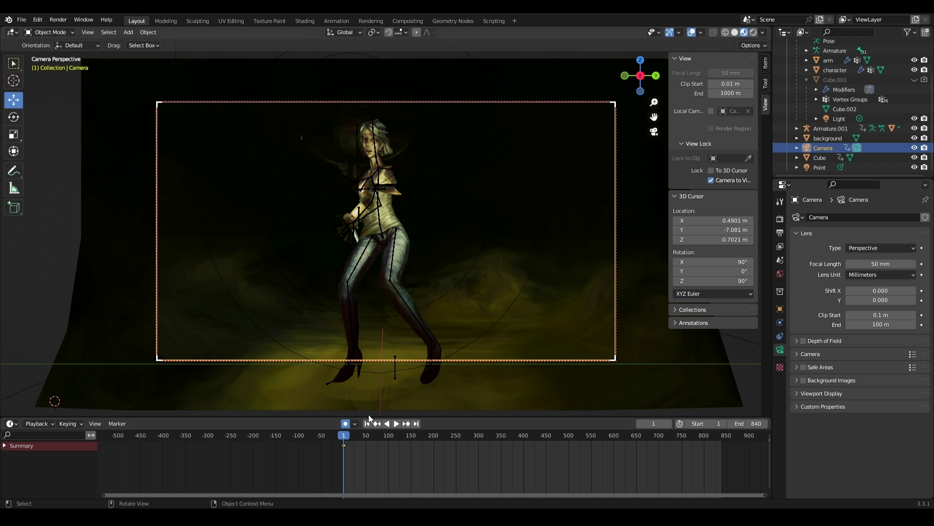
key(space)
key(space)
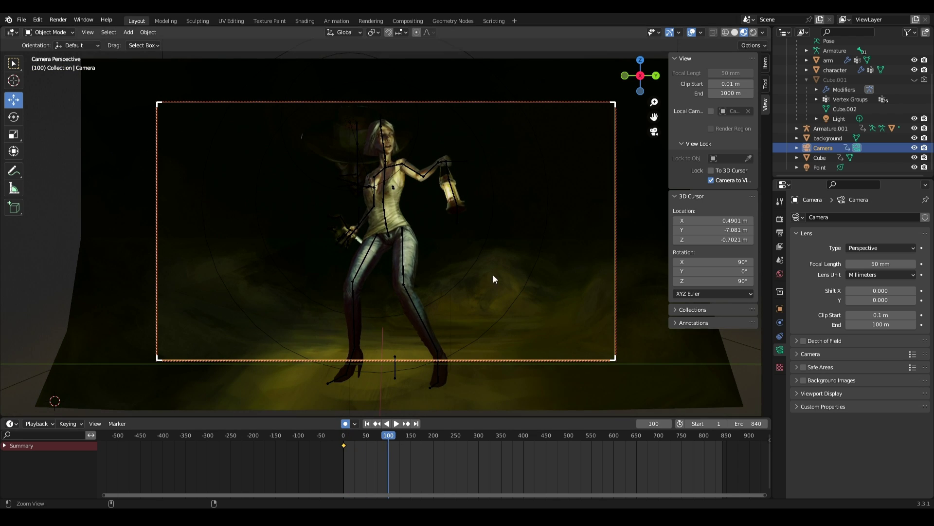
scroll(512, 199, down, 4)
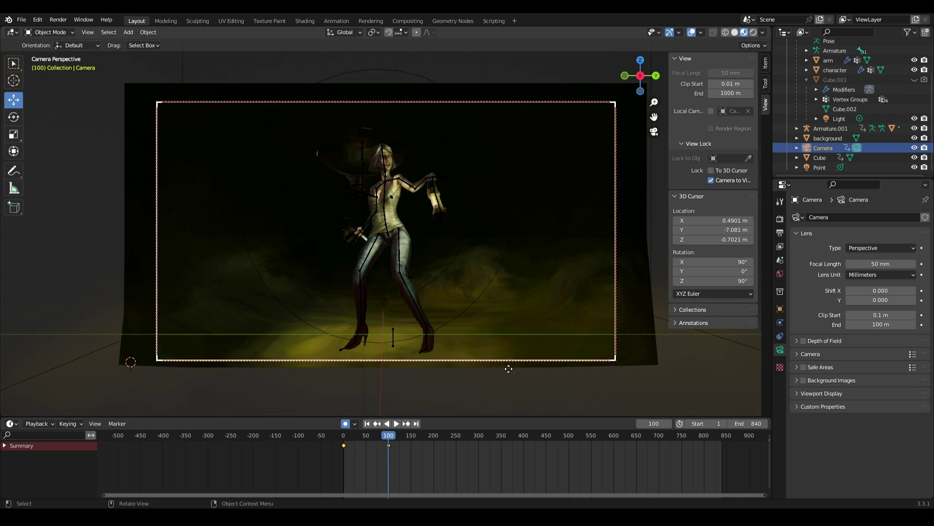
click(396, 423)
key(shift+alt+z)
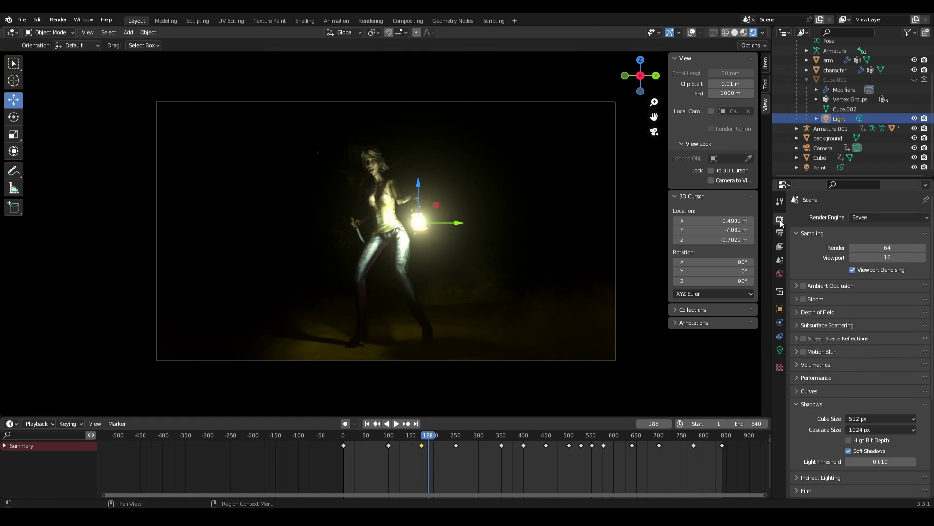
Enable Bloom in the Eevee render settings and raise its Intensity to about 0.081
click(804, 299)
click(796, 299)
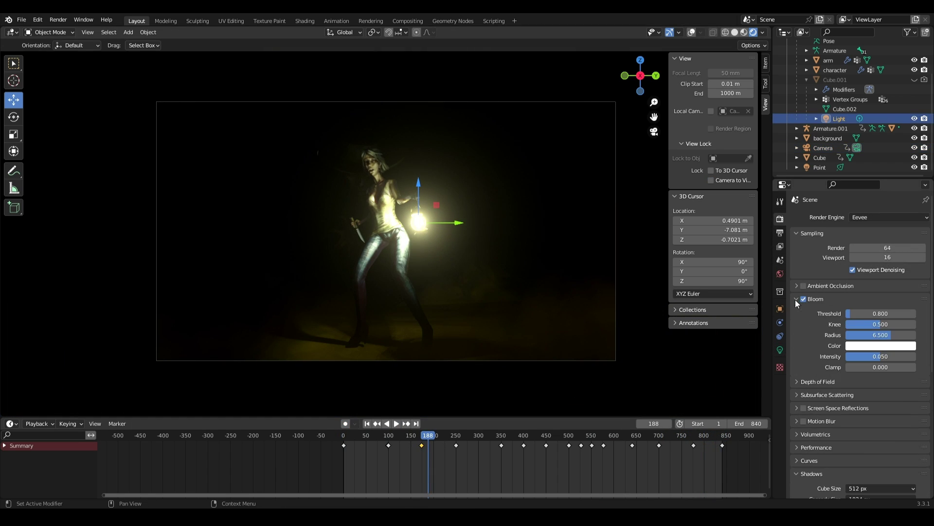
drag(428, 438, 460, 441)
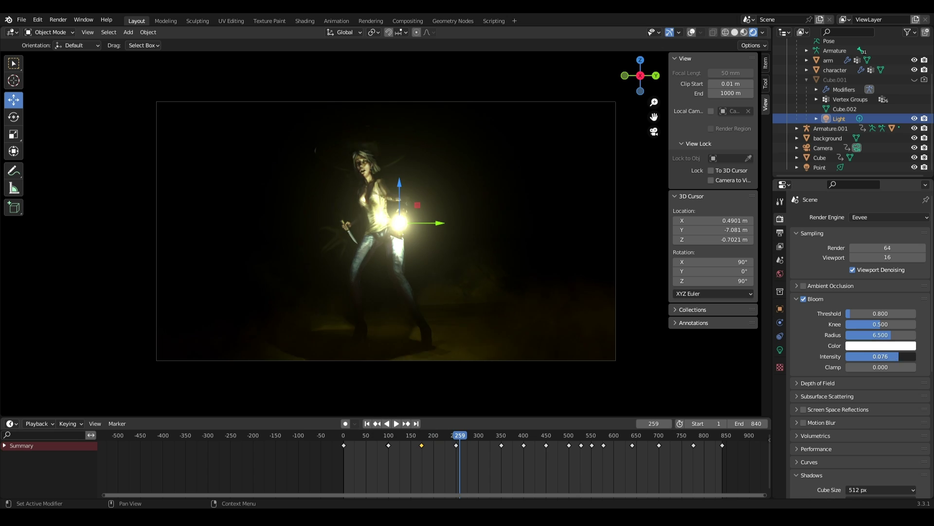
drag(899, 356, 902, 356)
Tint the Bloom Color pale yellow and increase its Radius to about 7.112
click(881, 345)
mouse_move(868, 258)
mouse_down()
mouse_move(848, 279)
mouse_move(839, 250)
mouse_move(859, 253)
mouse_up()
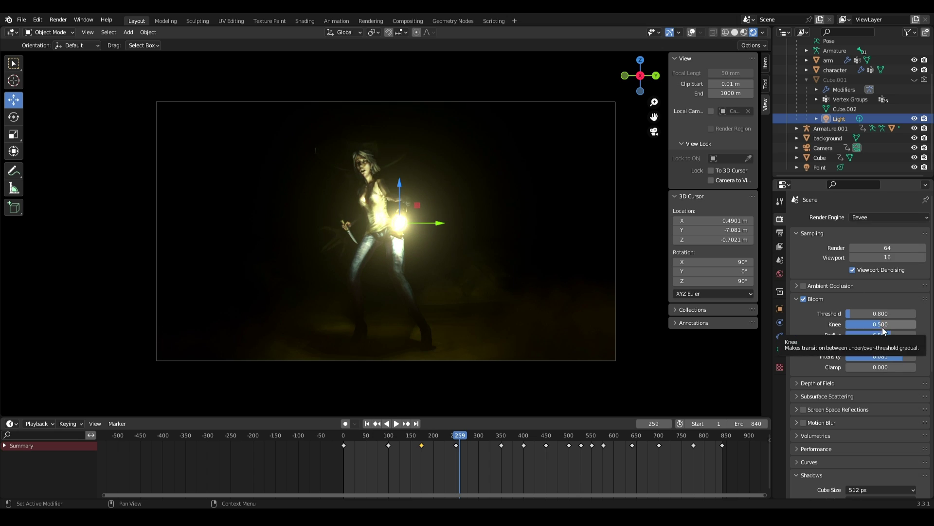
drag(867, 313, 867, 313)
drag(866, 335, 871, 335)
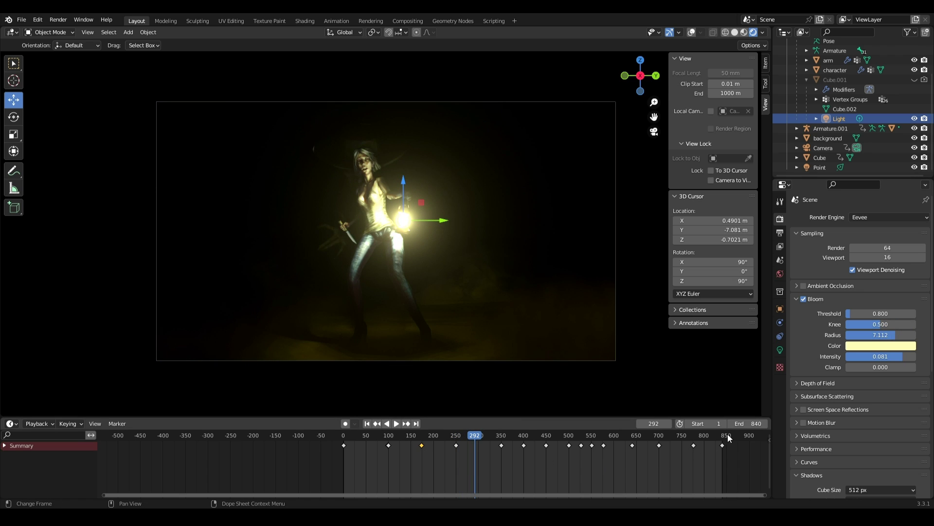
Set the render output's file format to AVI JPEG
click(780, 233)
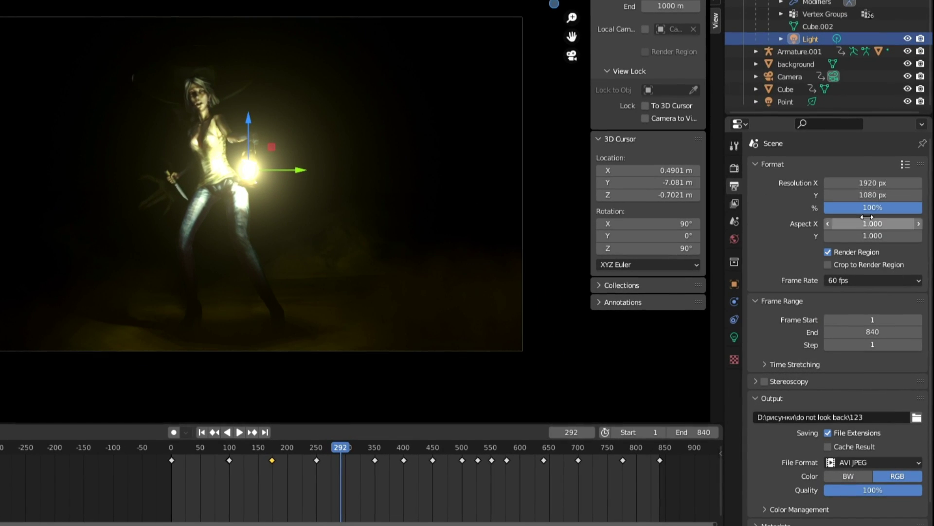
scroll(796, 399, down, 1)
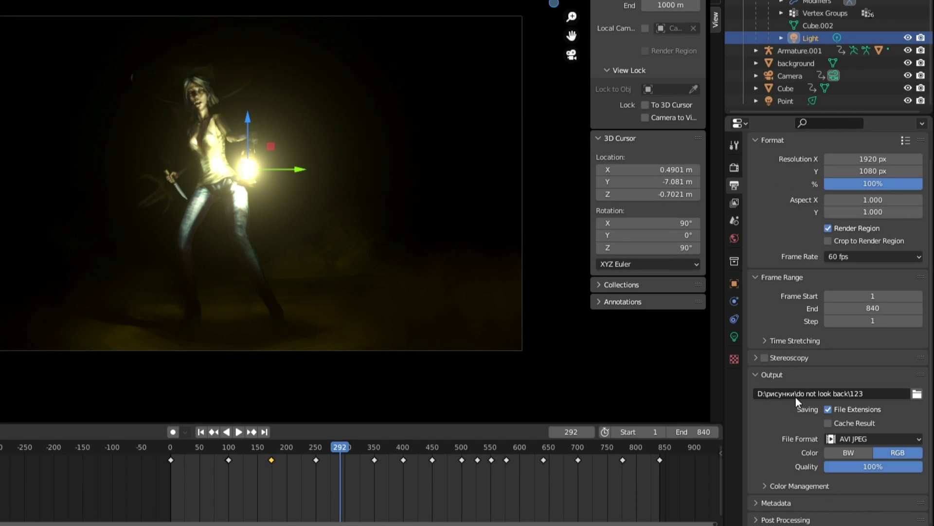
click(869, 437)
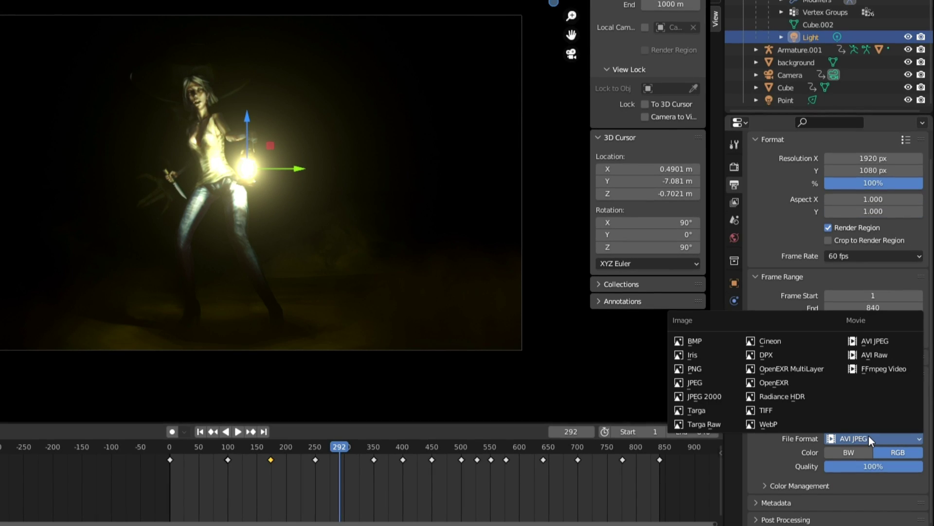
click(877, 337)
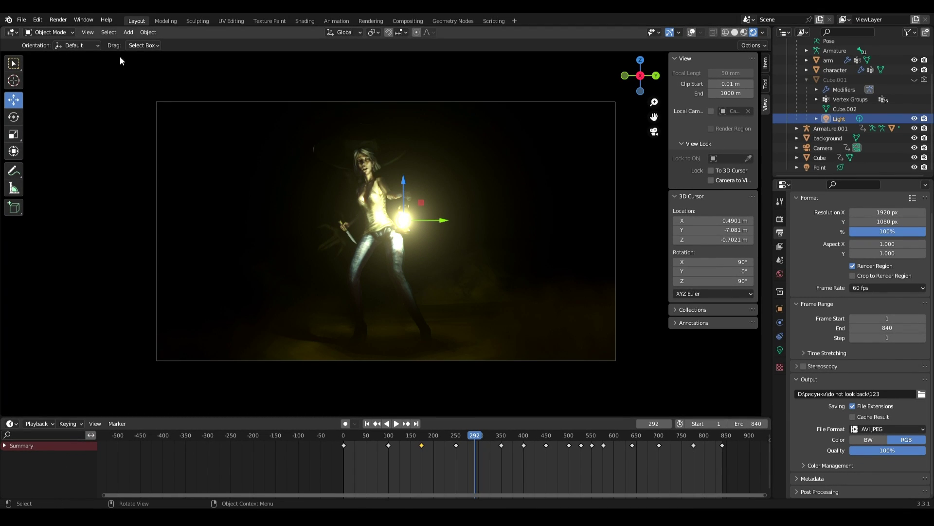
Render the full animation and fit the rendered frame in the render window
click(58, 19)
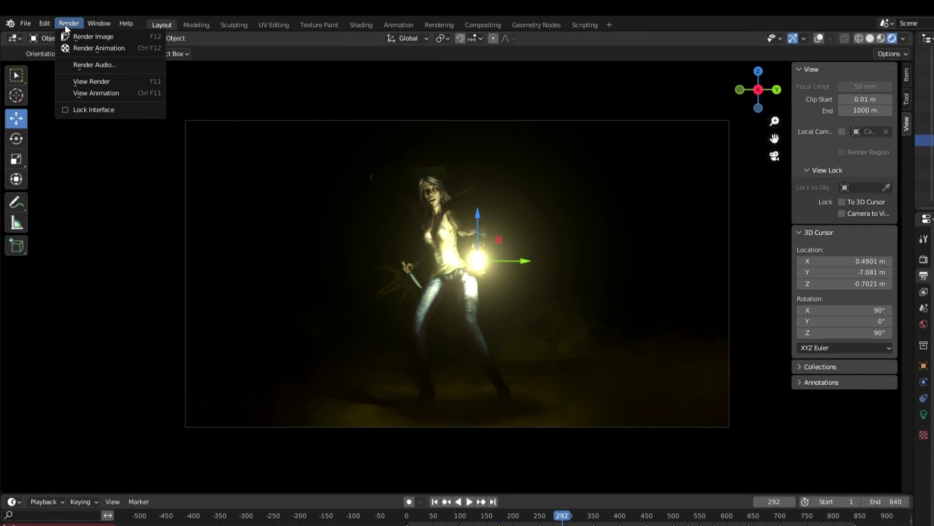
click(86, 47)
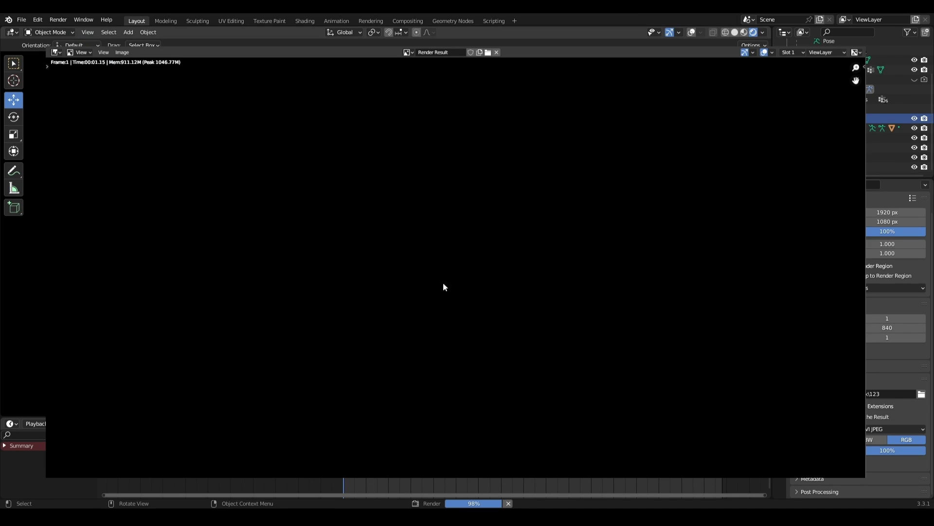
scroll(447, 298, down, 3)
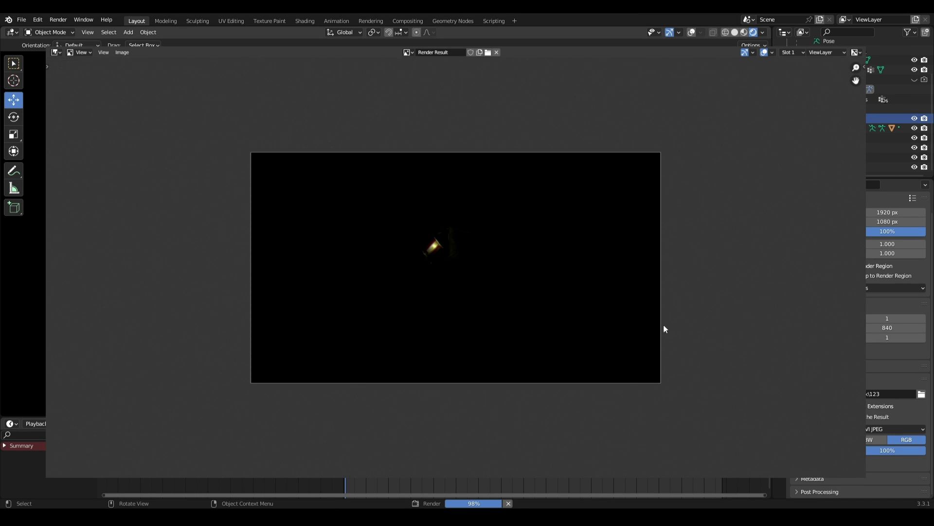